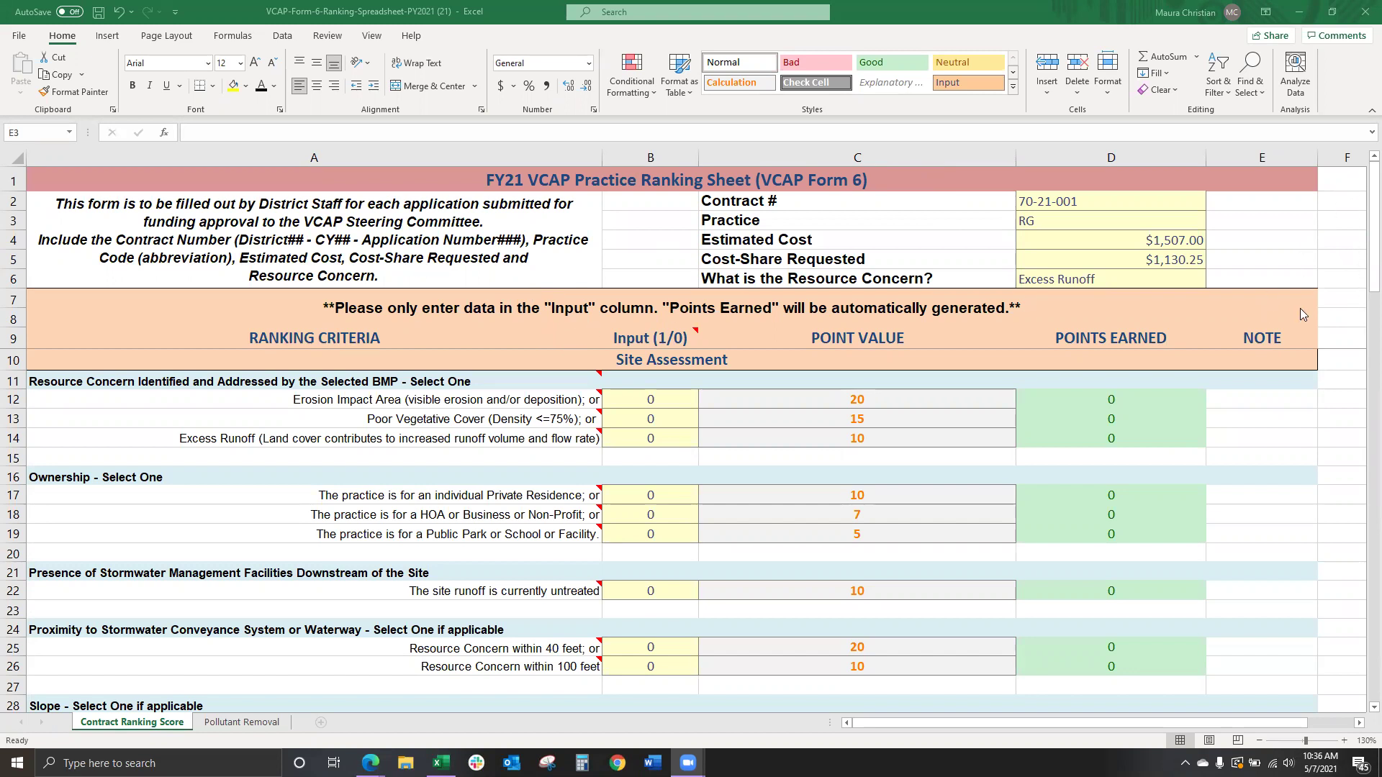
- Switch to the VCAP website in Edge and open its Resources for SWCDs page to find the PY2021 Ranking Spreadsheet link
mouse_move(370, 763)
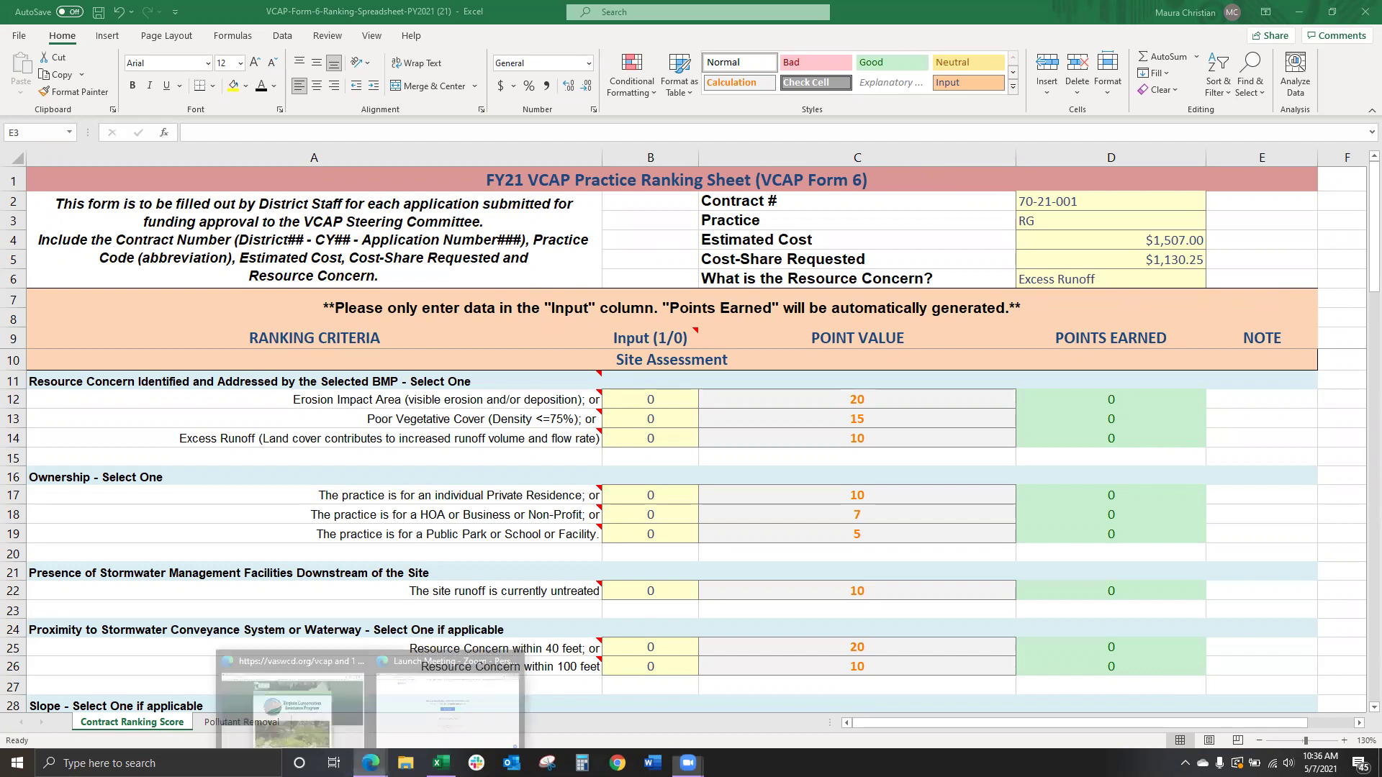
click(336, 725)
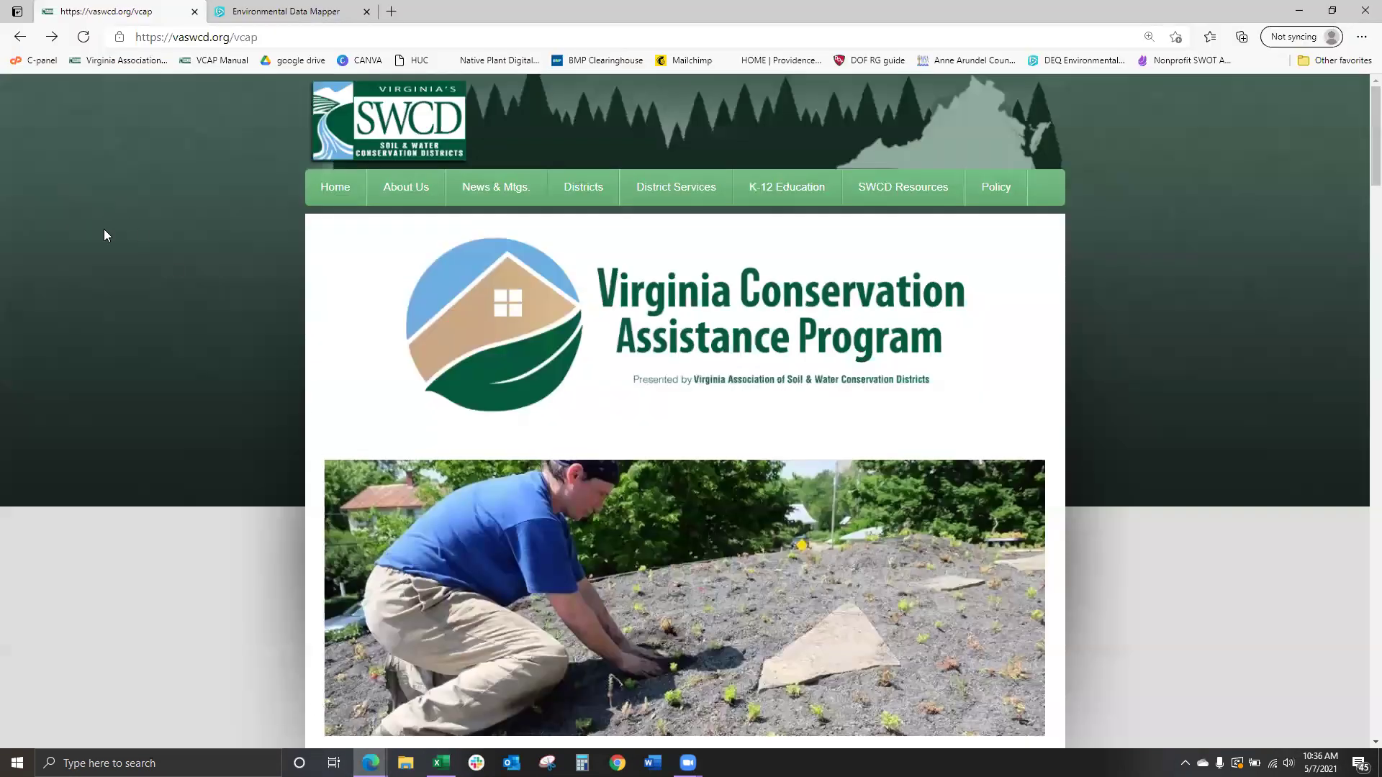
scroll(648, 536, down, 4)
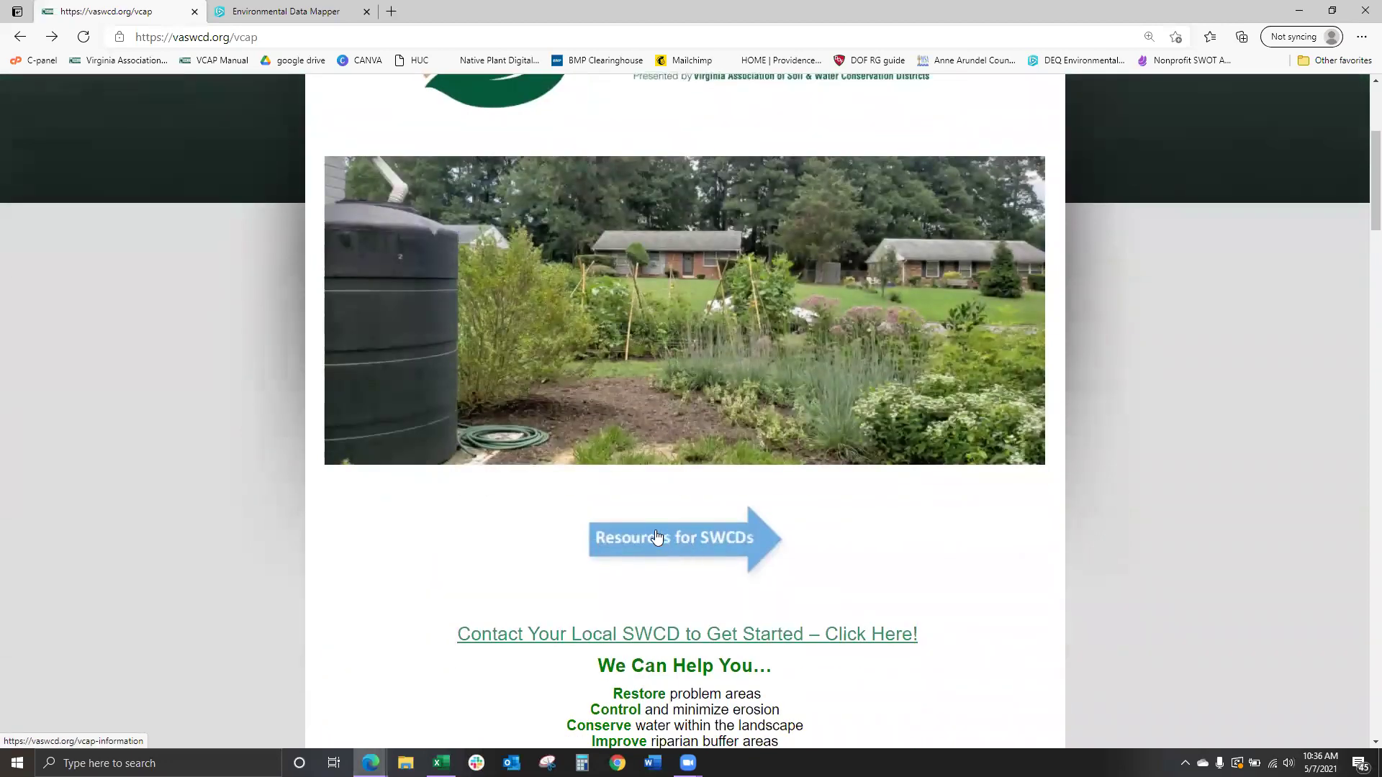
click(651, 538)
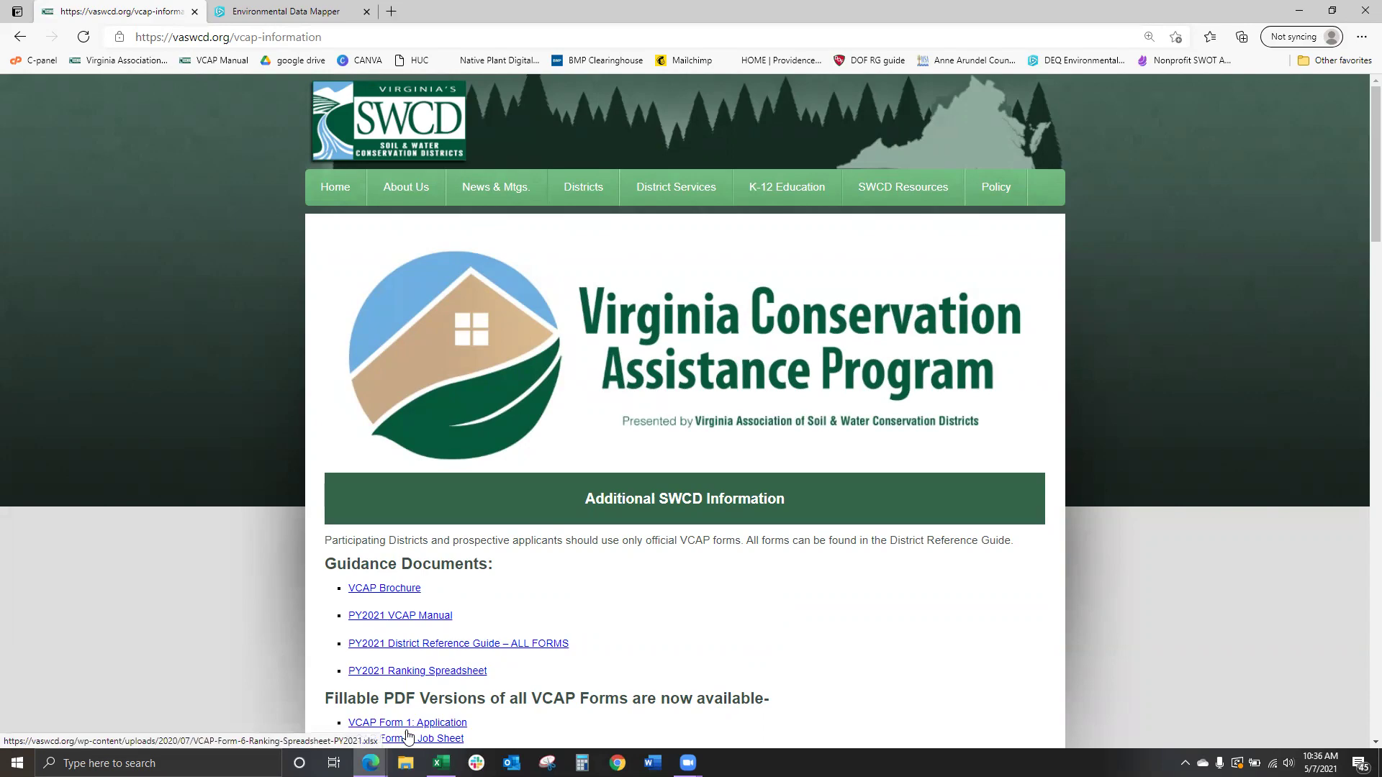
- Return to the ranking spreadsheet in Excel and review the Contract Ranking Score criteria down to Total Ranking Points
click(441, 763)
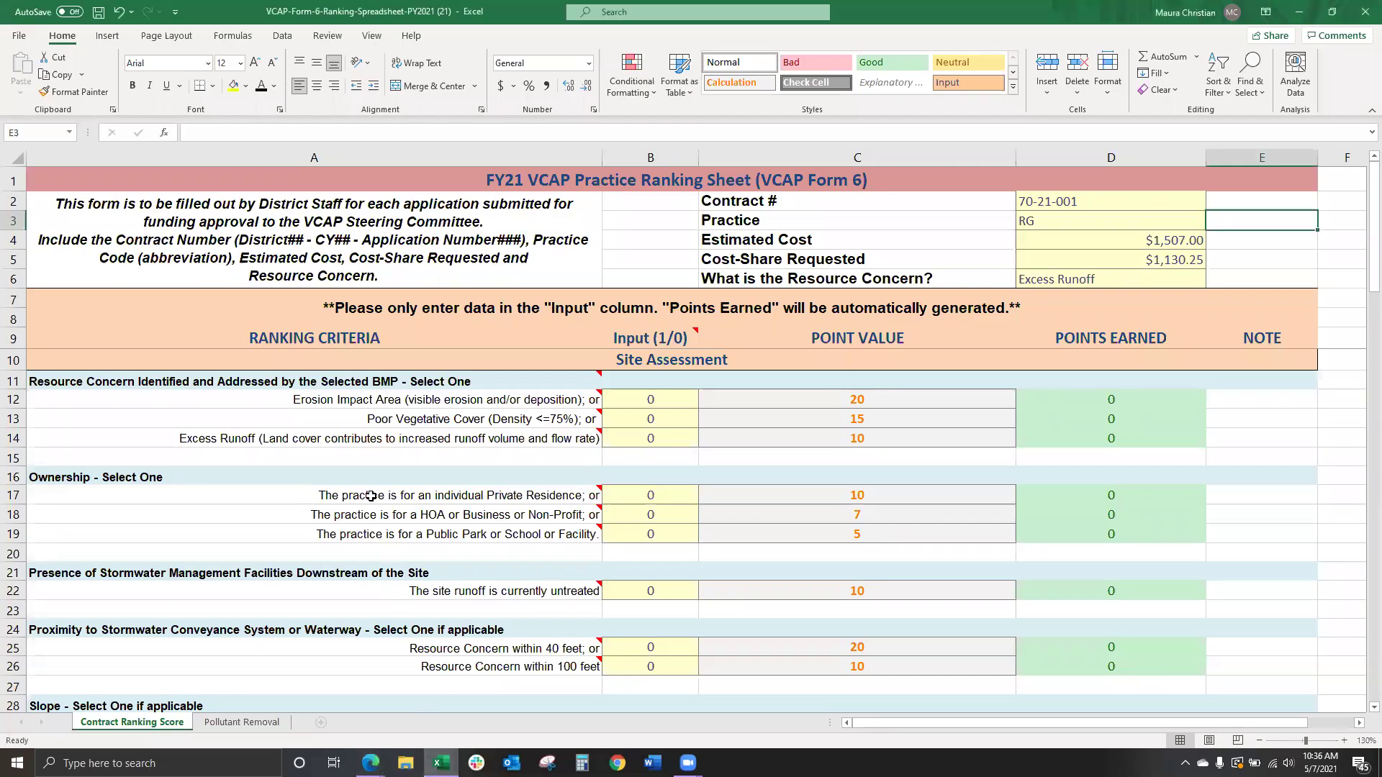
mouse_move(371, 495)
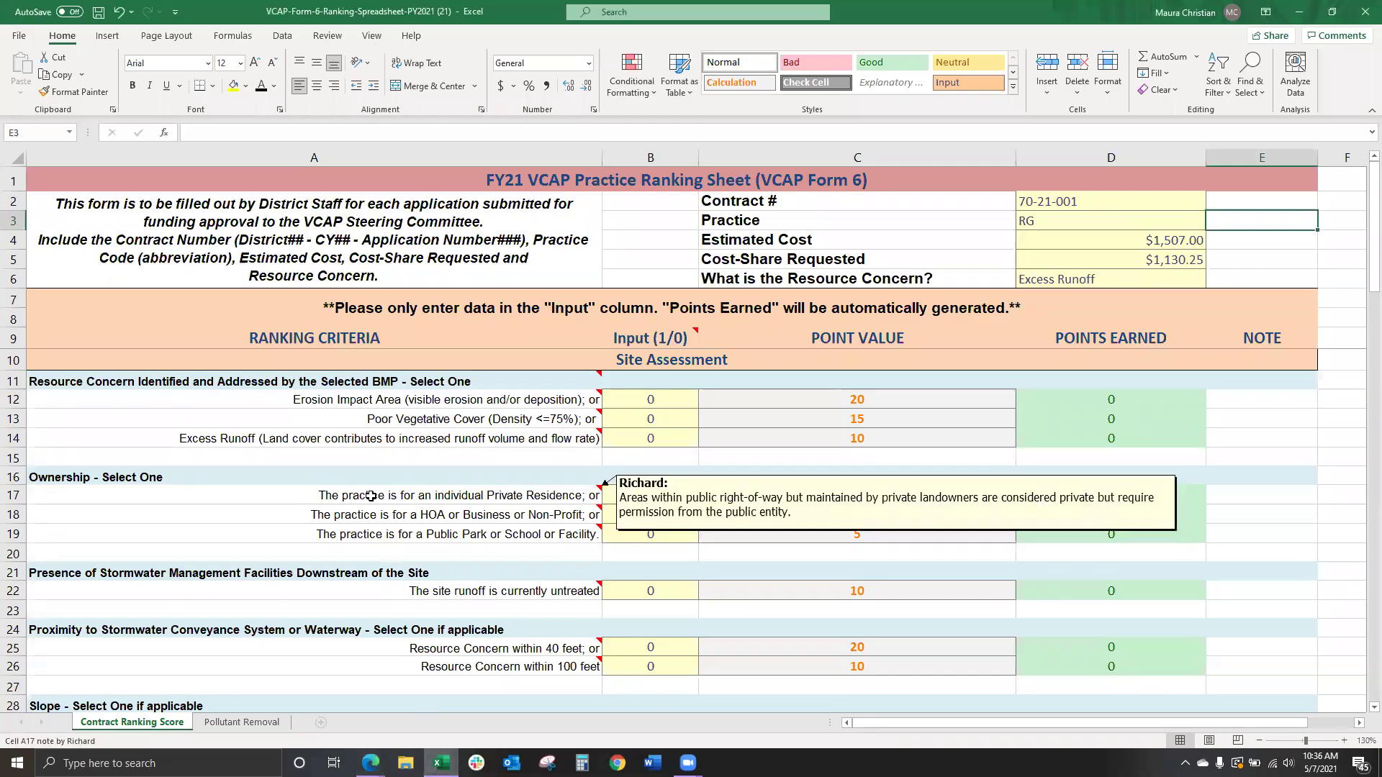
click(312, 458)
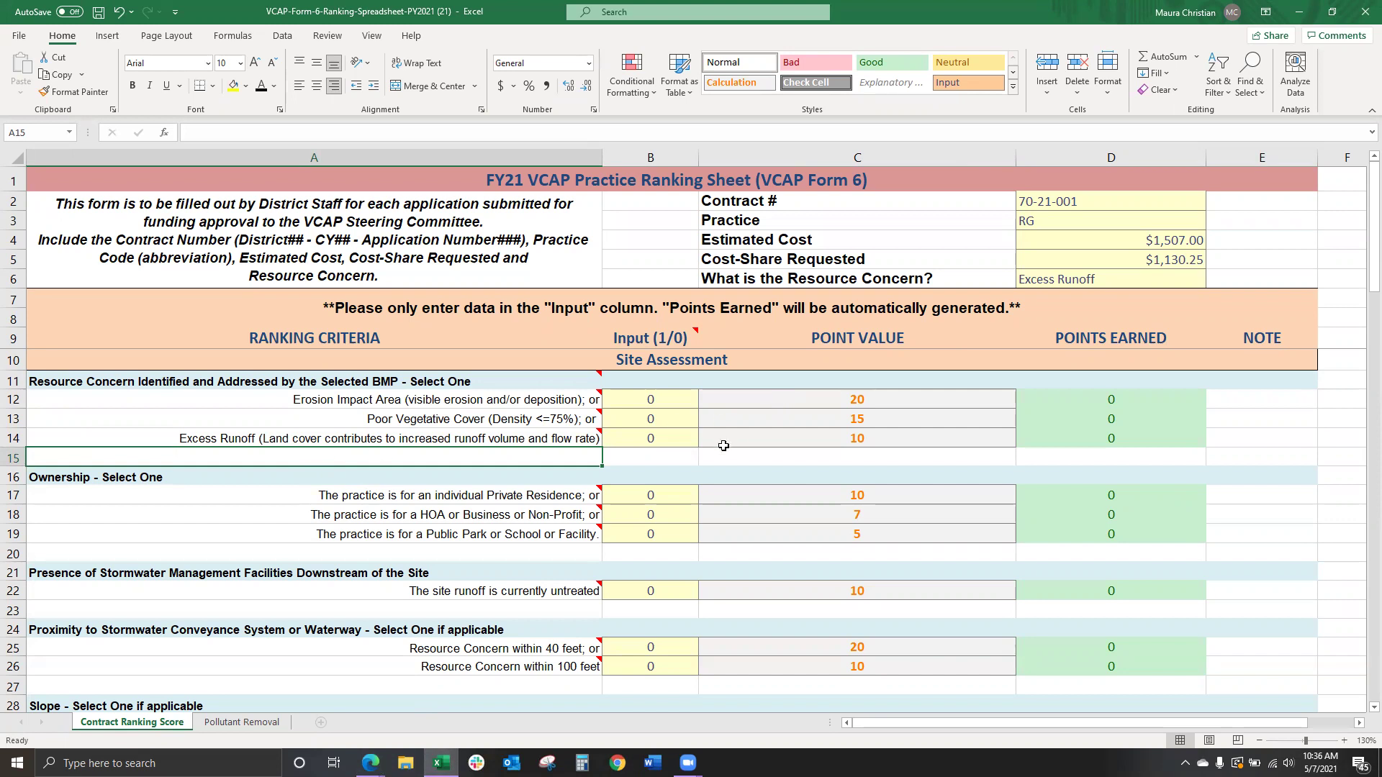
click(649, 458)
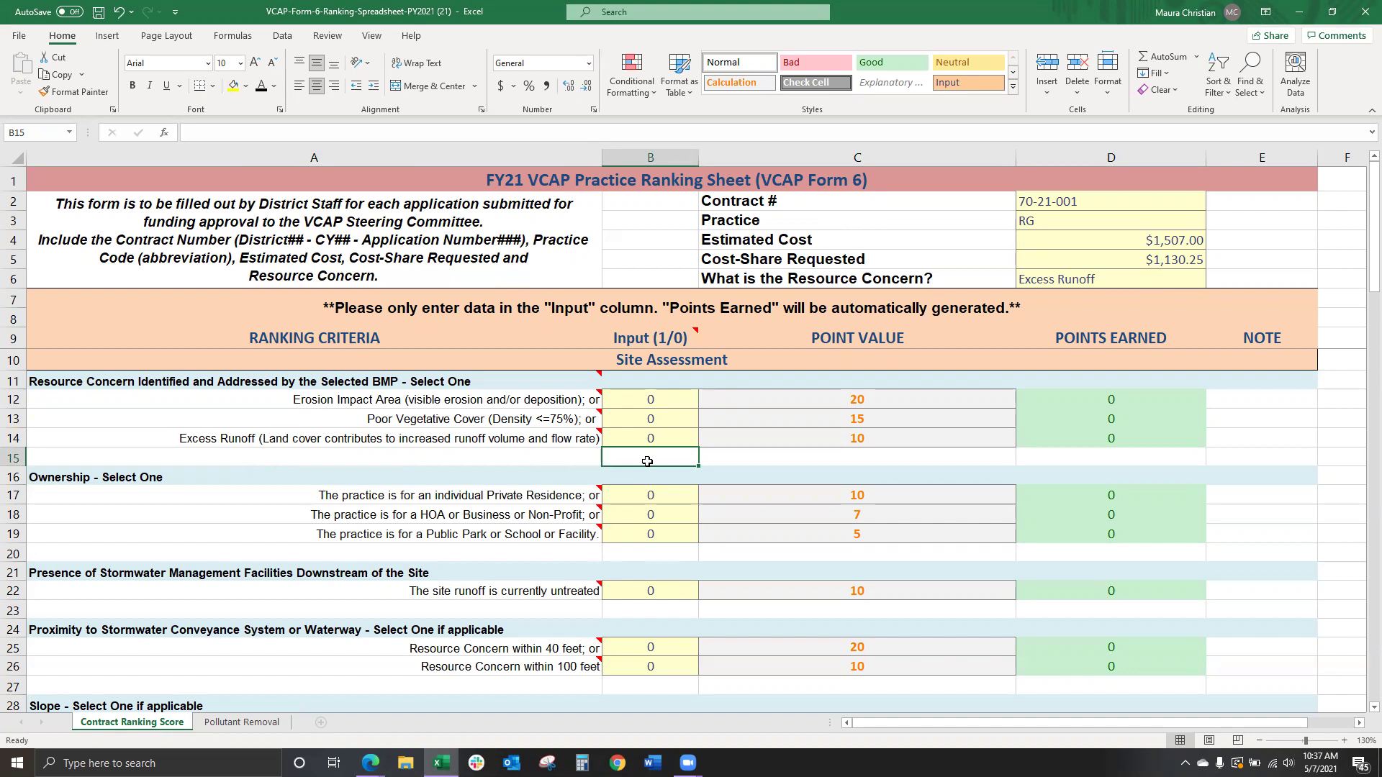
scroll(1144, 392, down, 6)
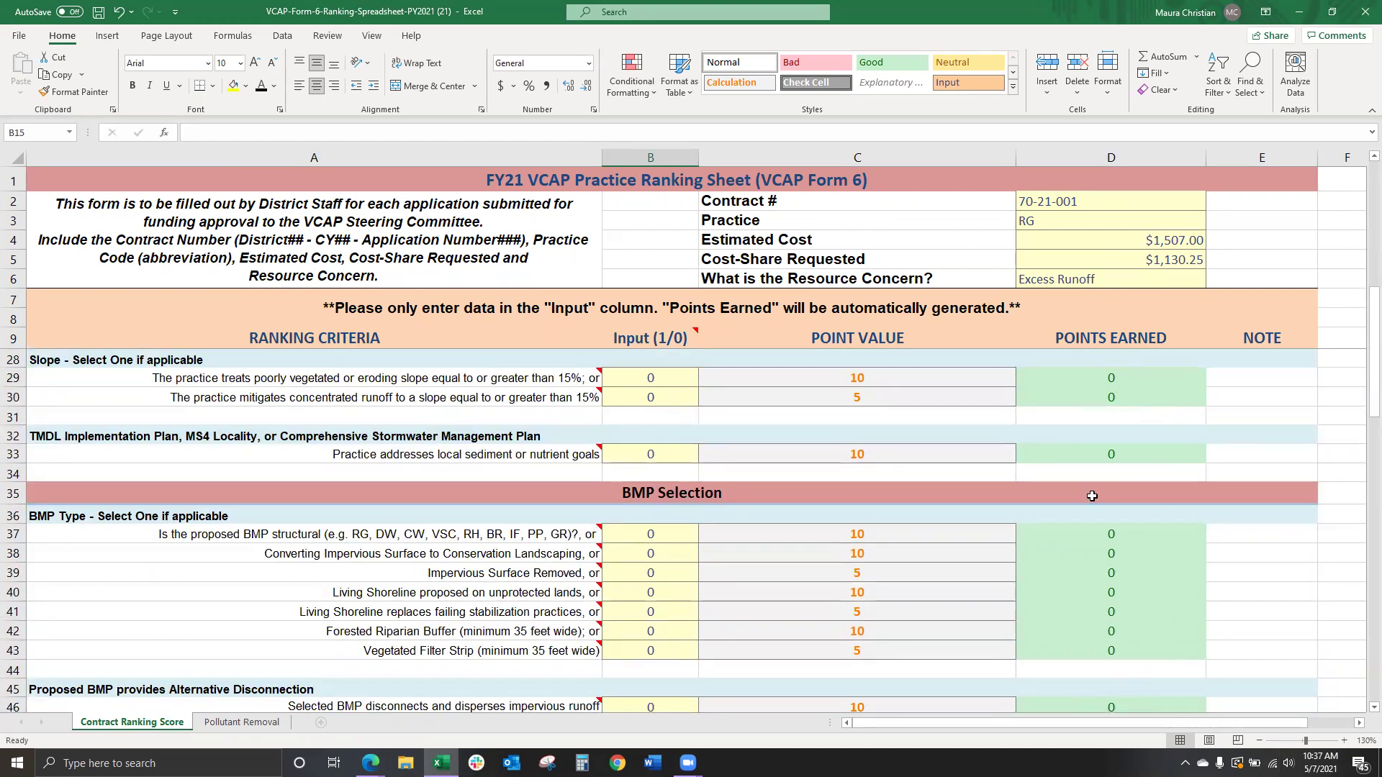
scroll(1092, 496, down, 11)
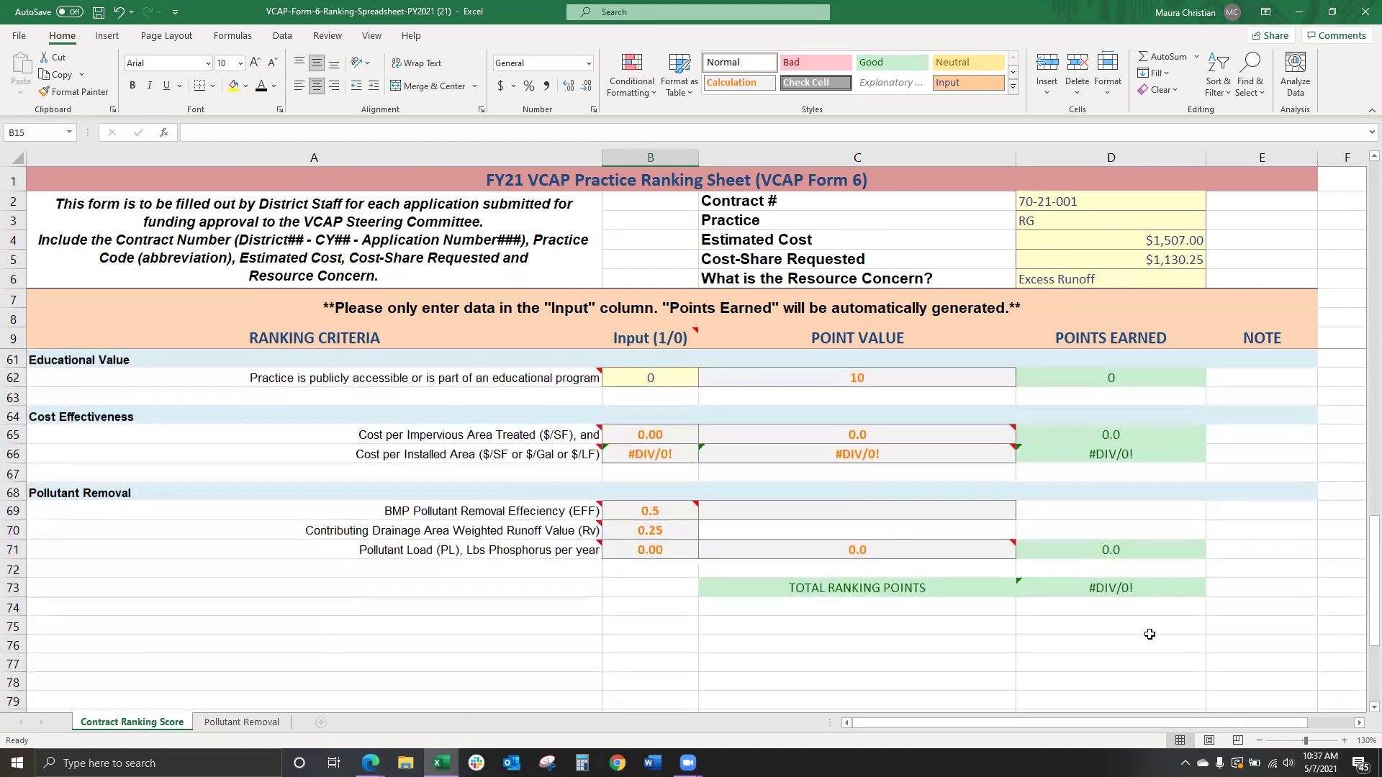
click(1077, 587)
click(1049, 610)
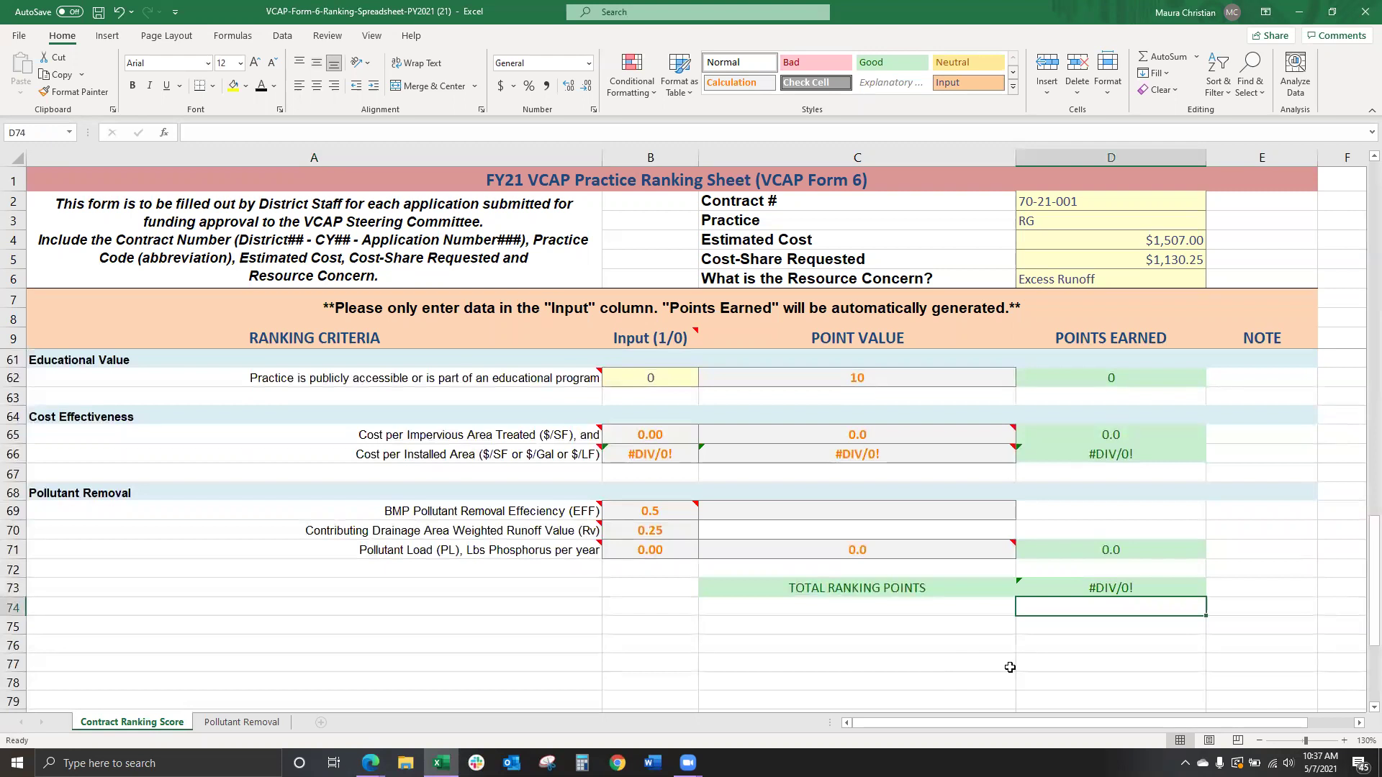
click(1243, 583)
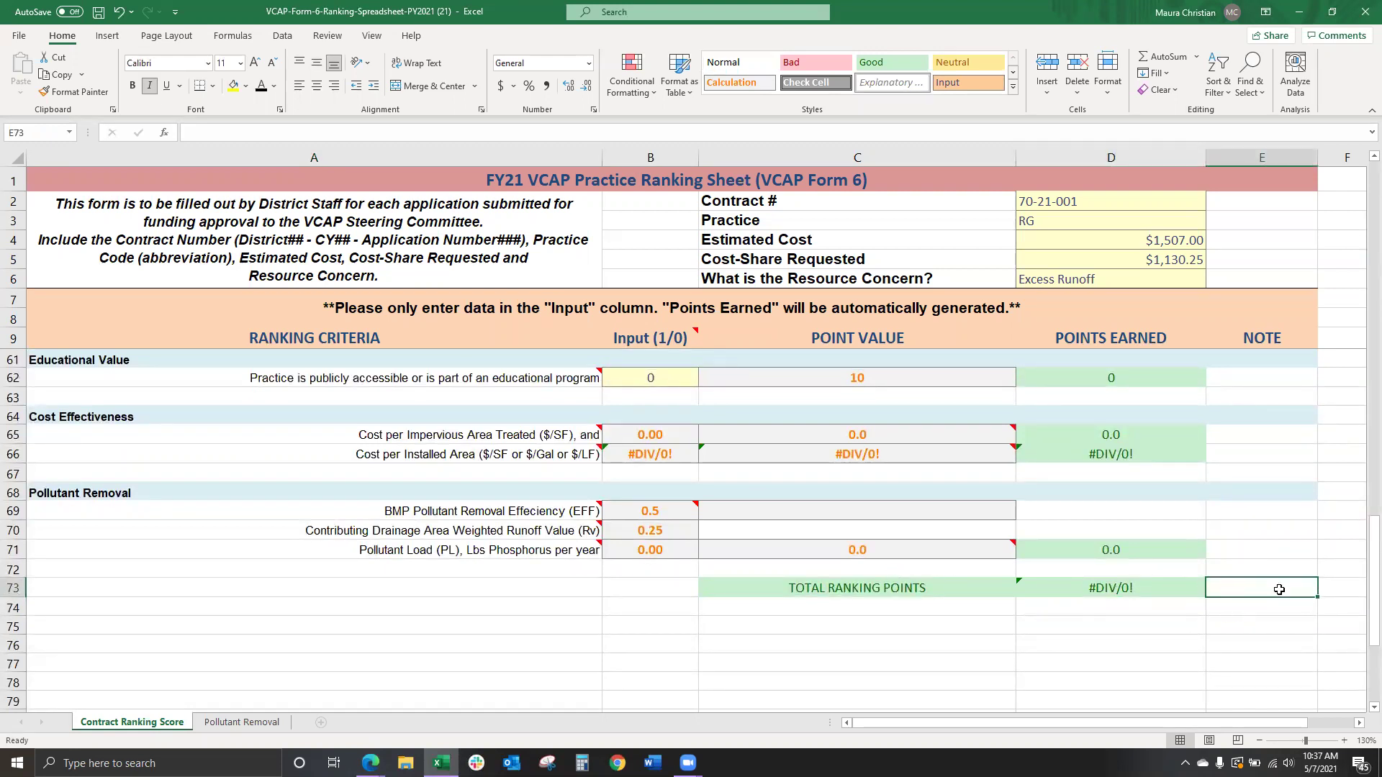
scroll(1279, 589, up, 8)
scroll(1253, 605, up, 9)
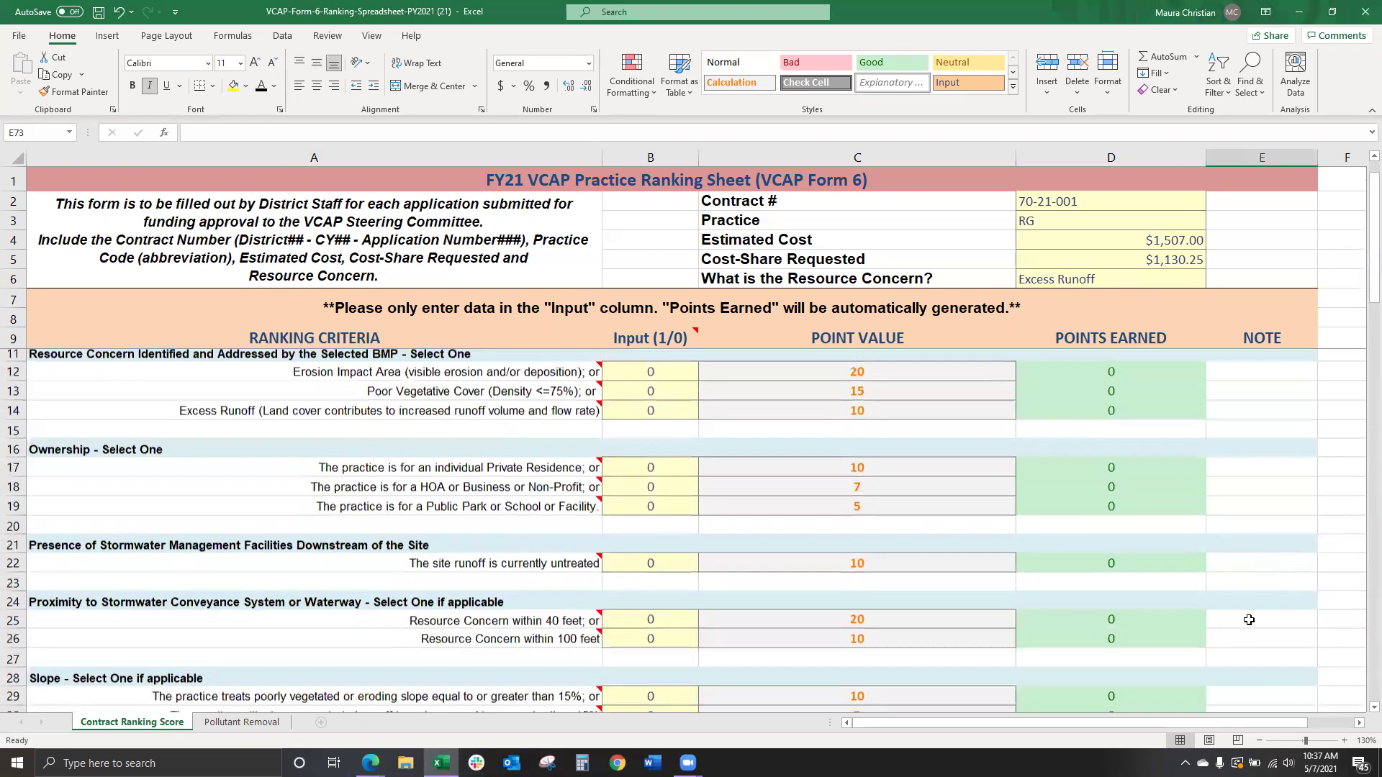
- Examine the Contract # label and its entry in the form header
click(1238, 399)
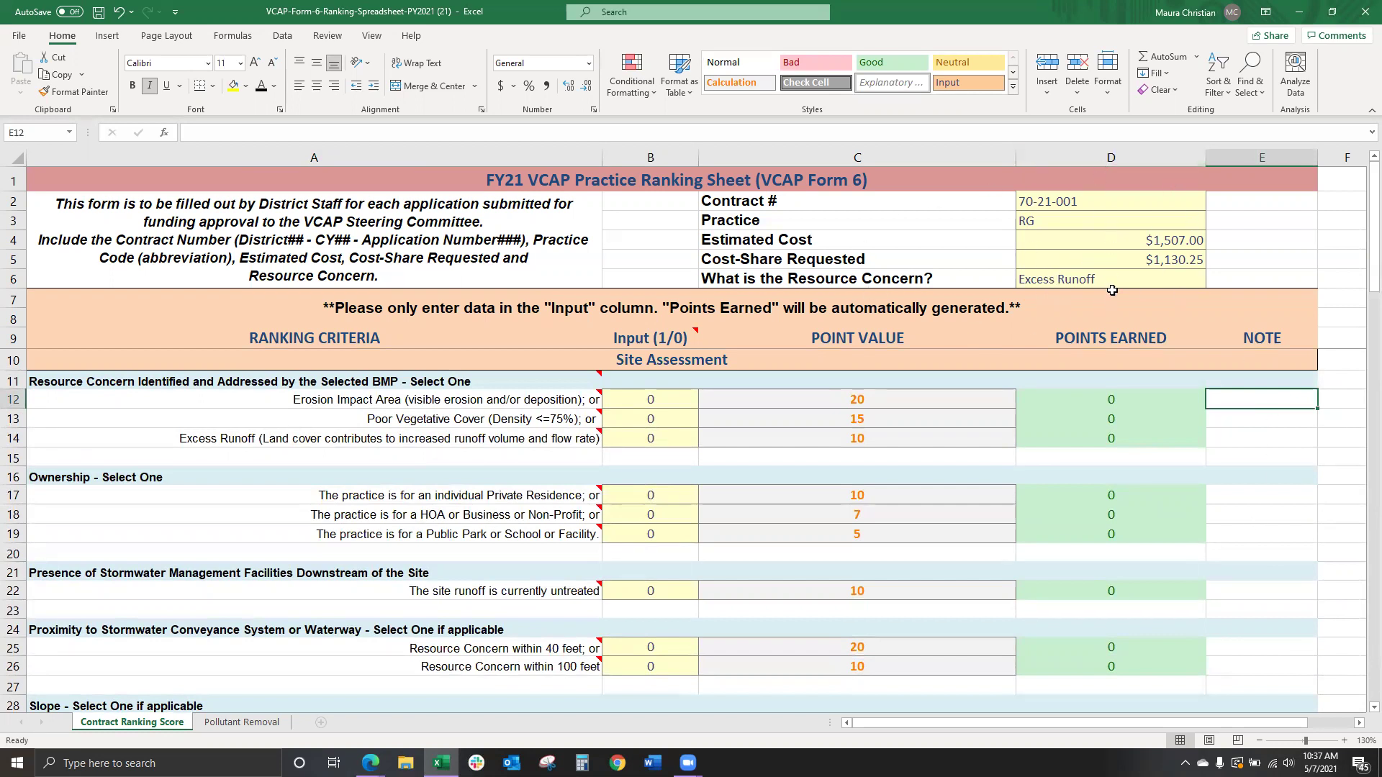
click(1099, 203)
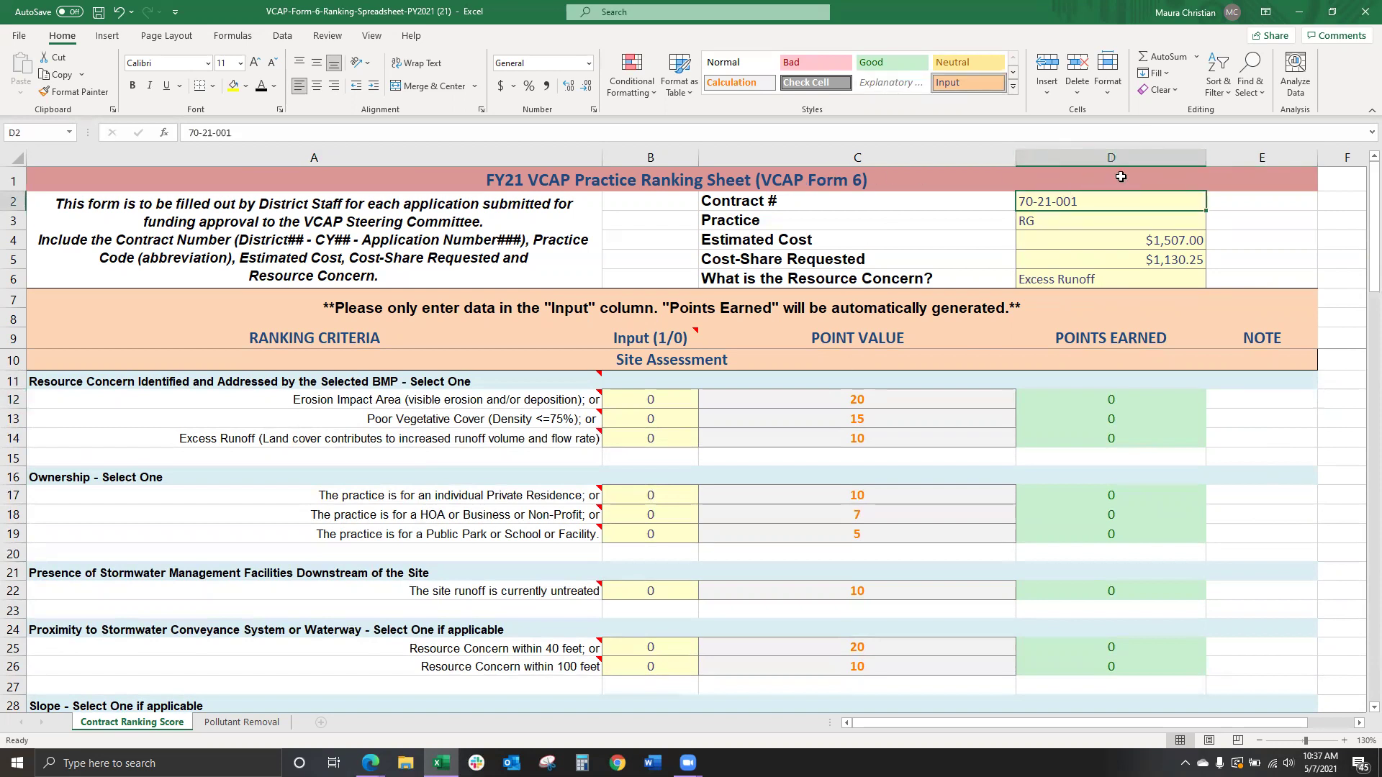
click(845, 203)
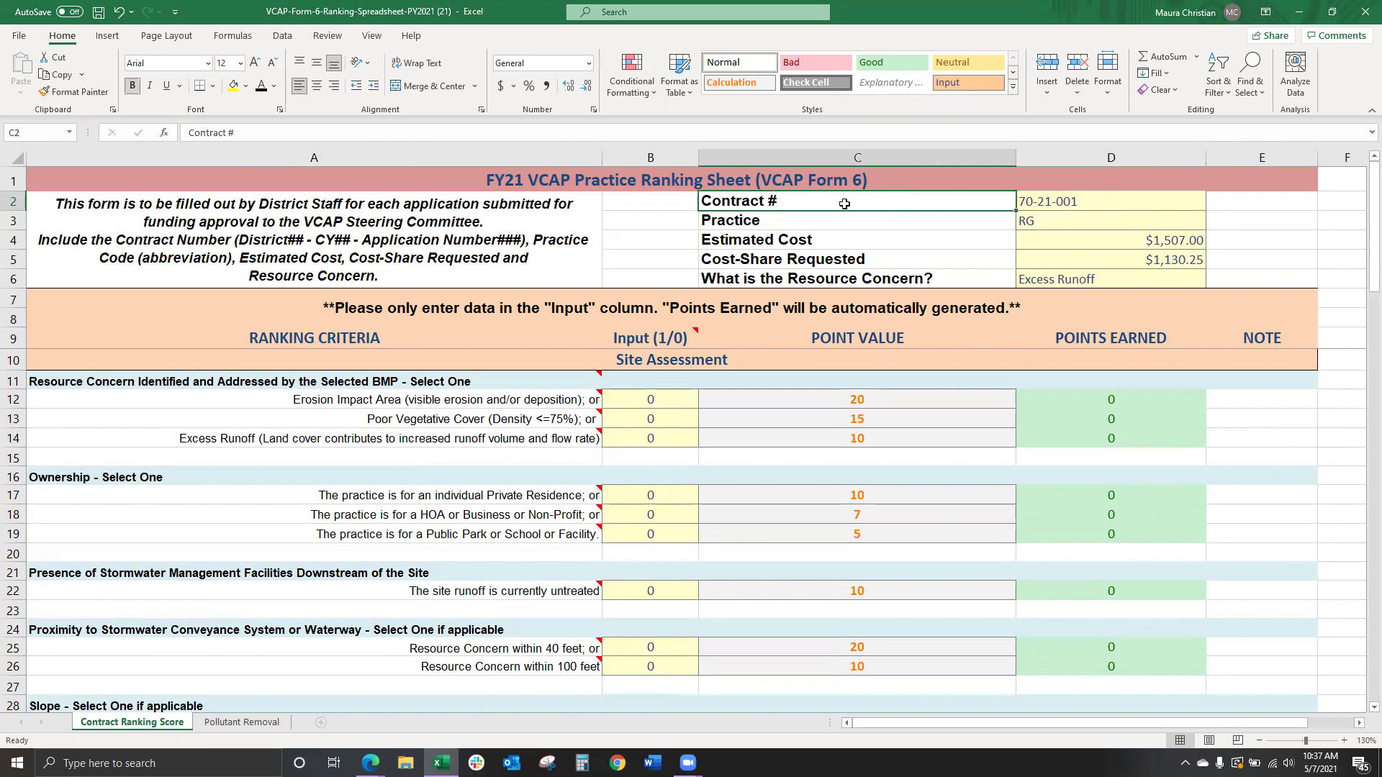
click(1187, 199)
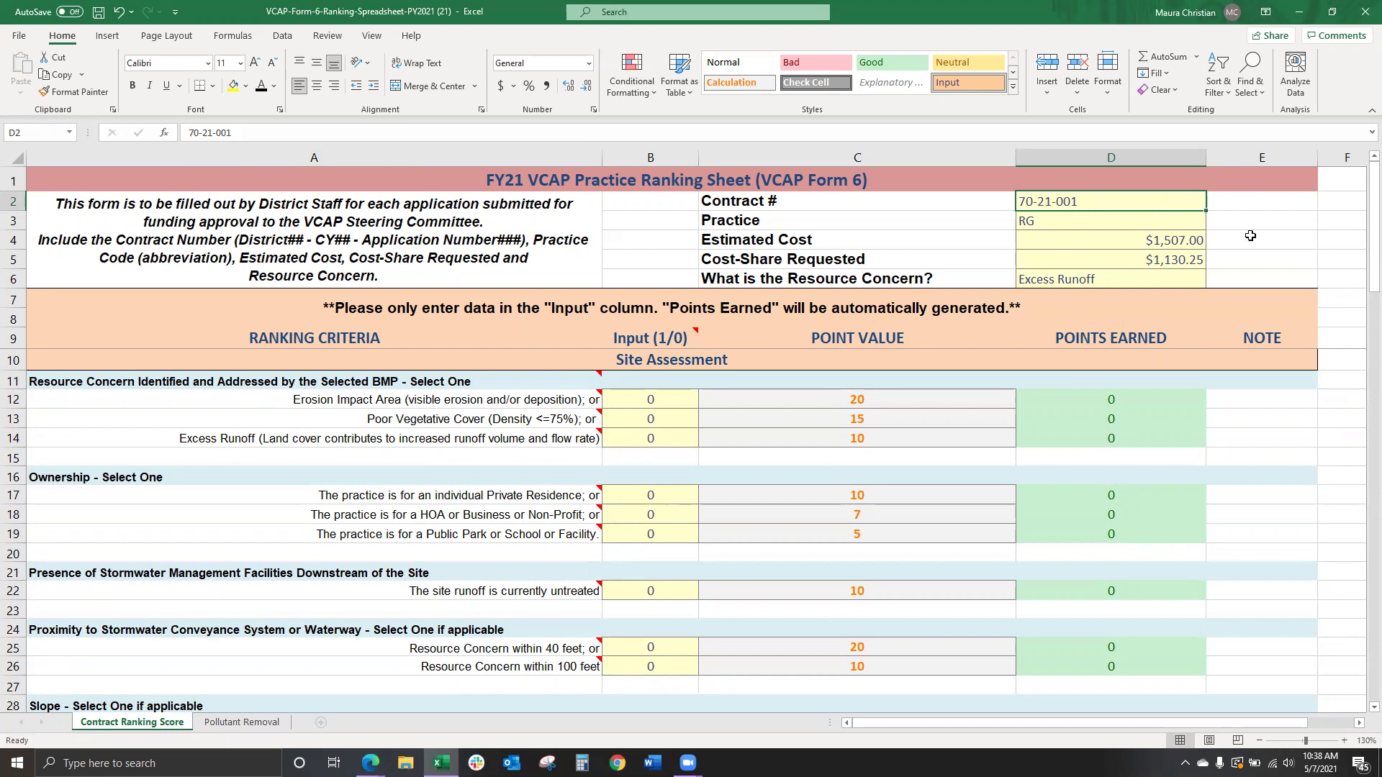
- Choose RG as the Practice in the form header
click(1174, 222)
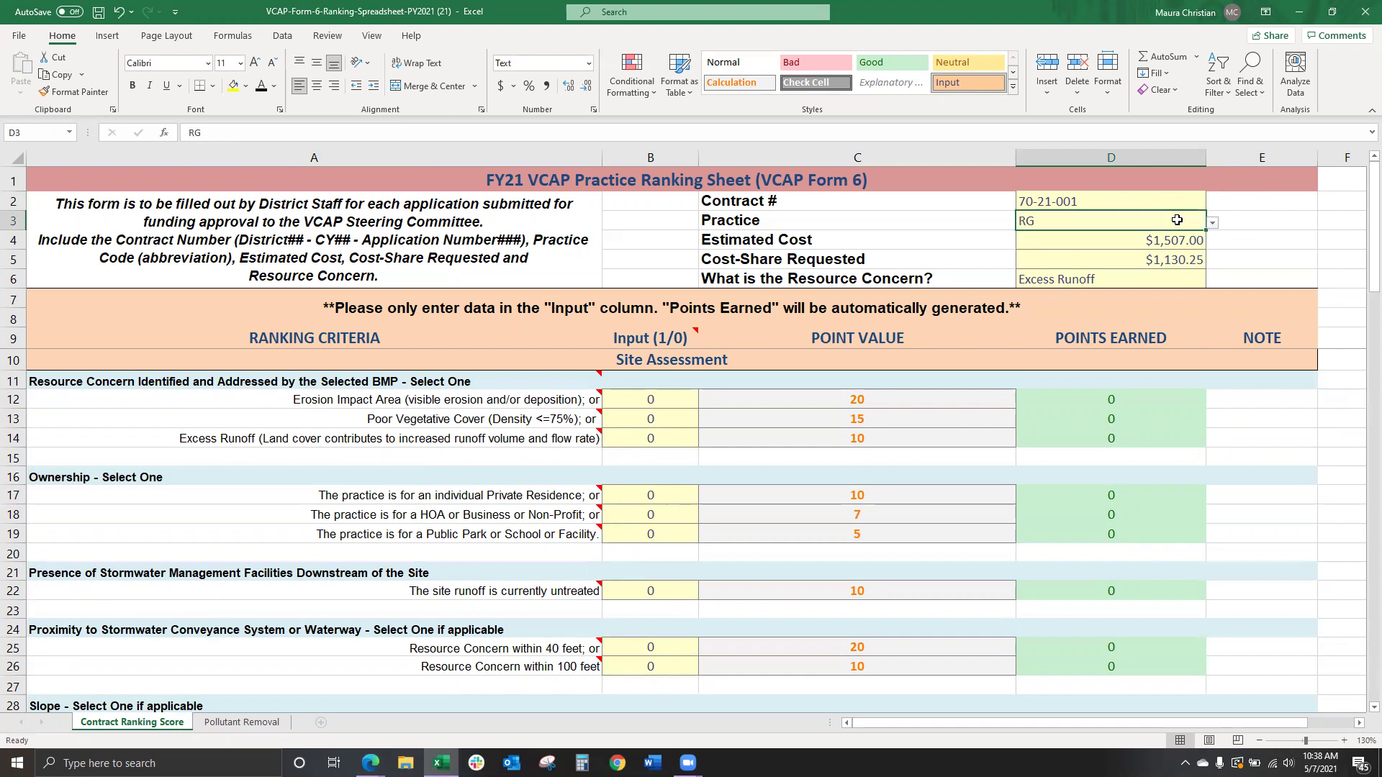
click(1213, 225)
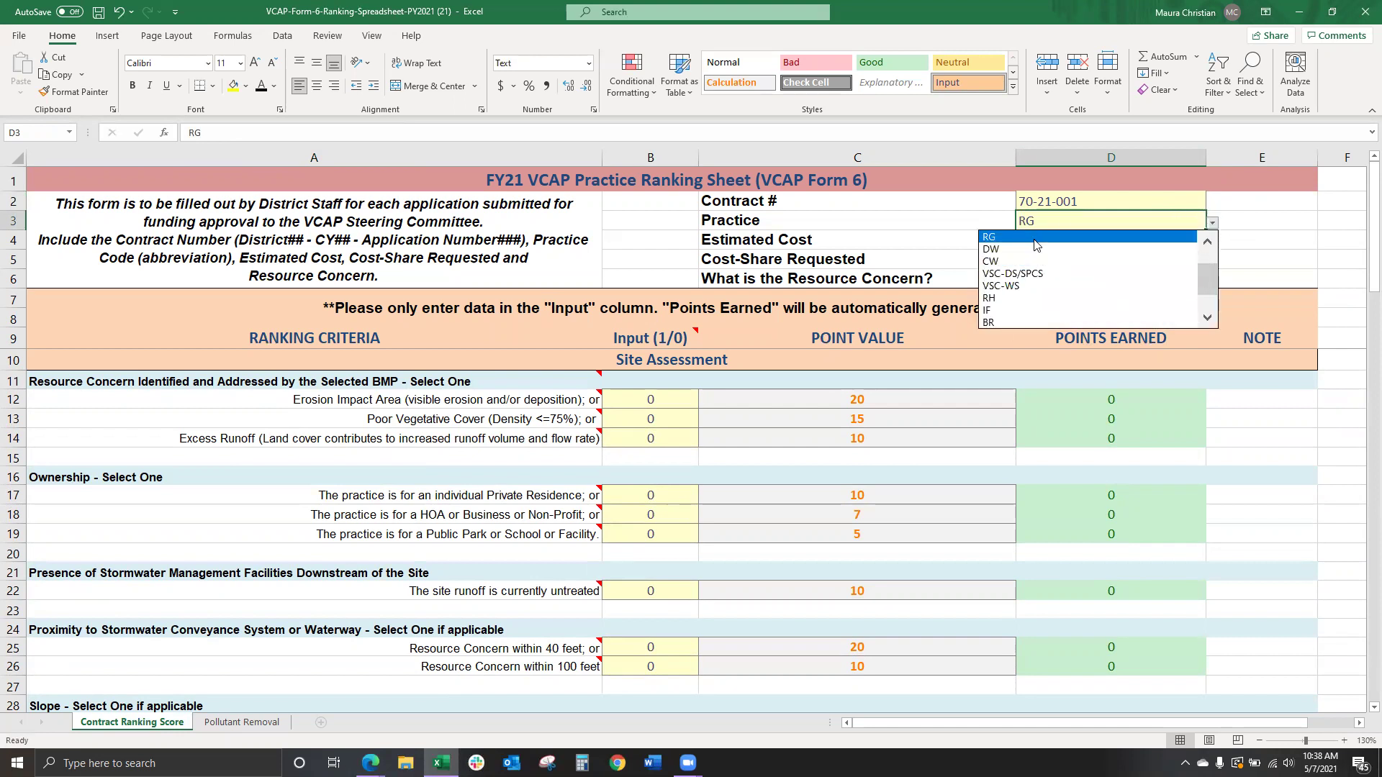
click(995, 241)
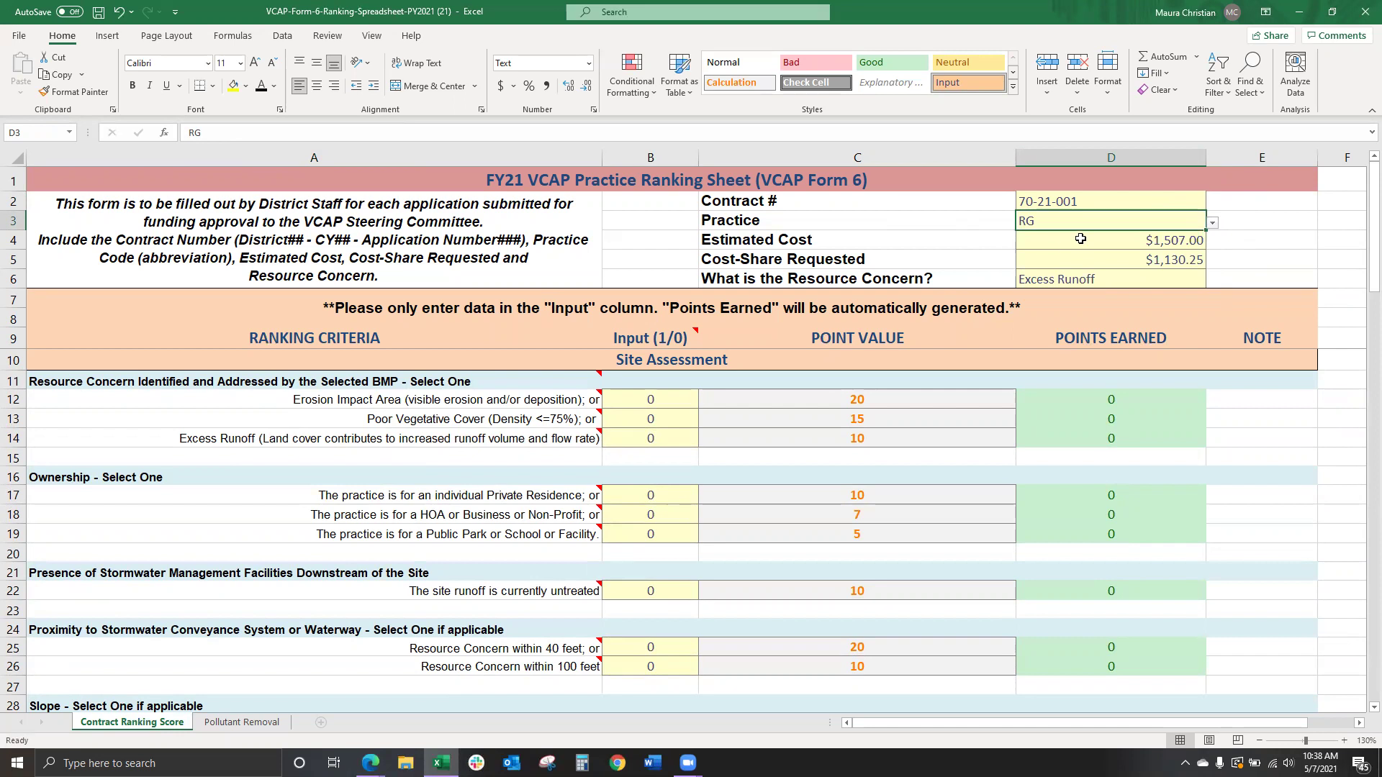
- Examine the Estimated Cost and Cost-Share Requested entries in the form header
click(1030, 244)
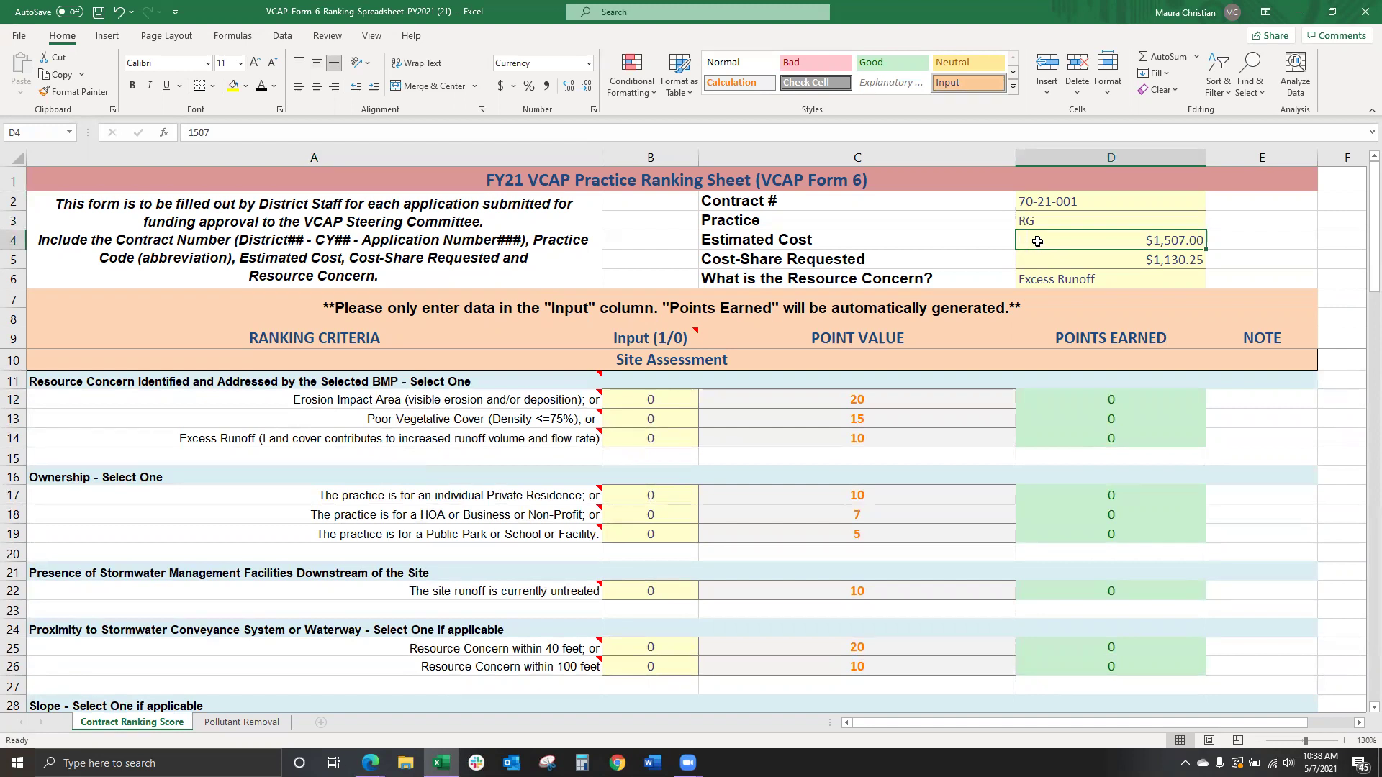
click(1230, 244)
click(1160, 239)
click(1105, 261)
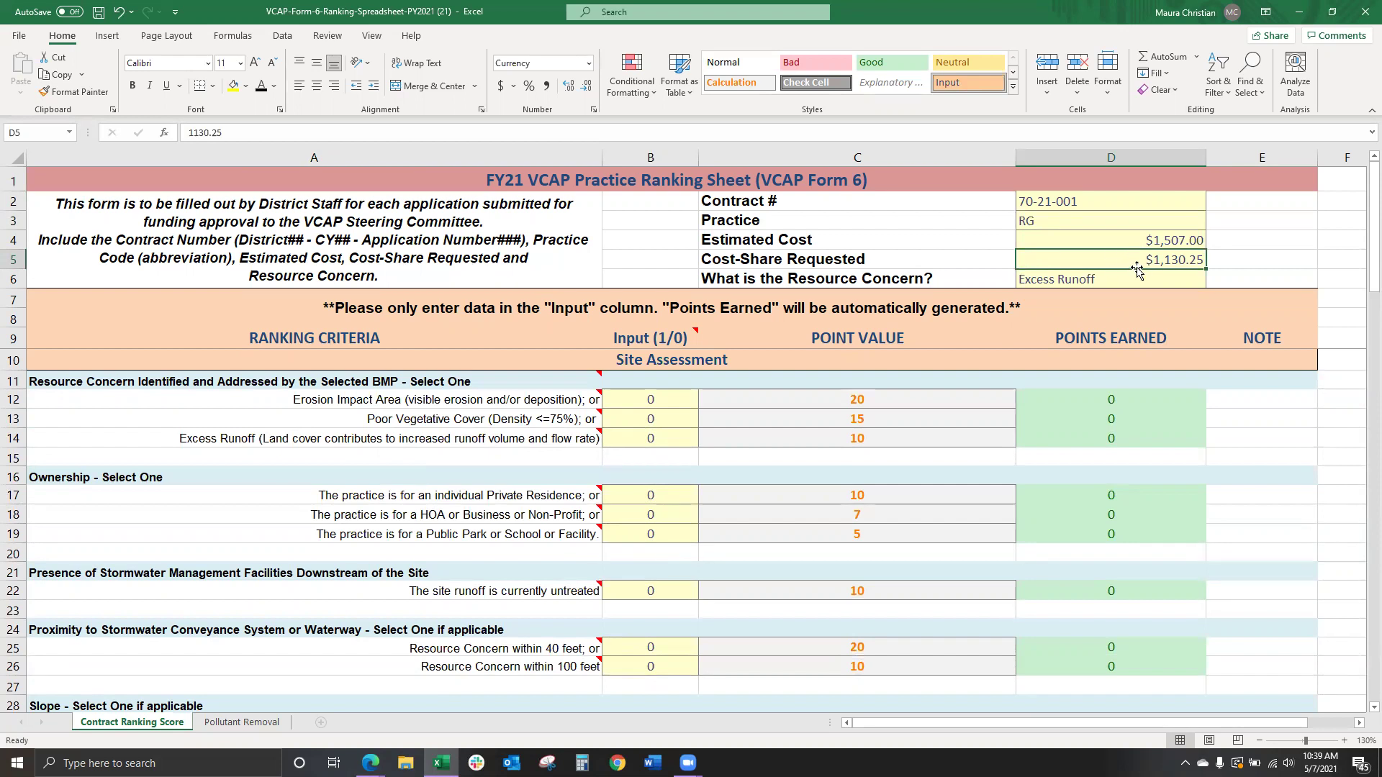
click(1131, 240)
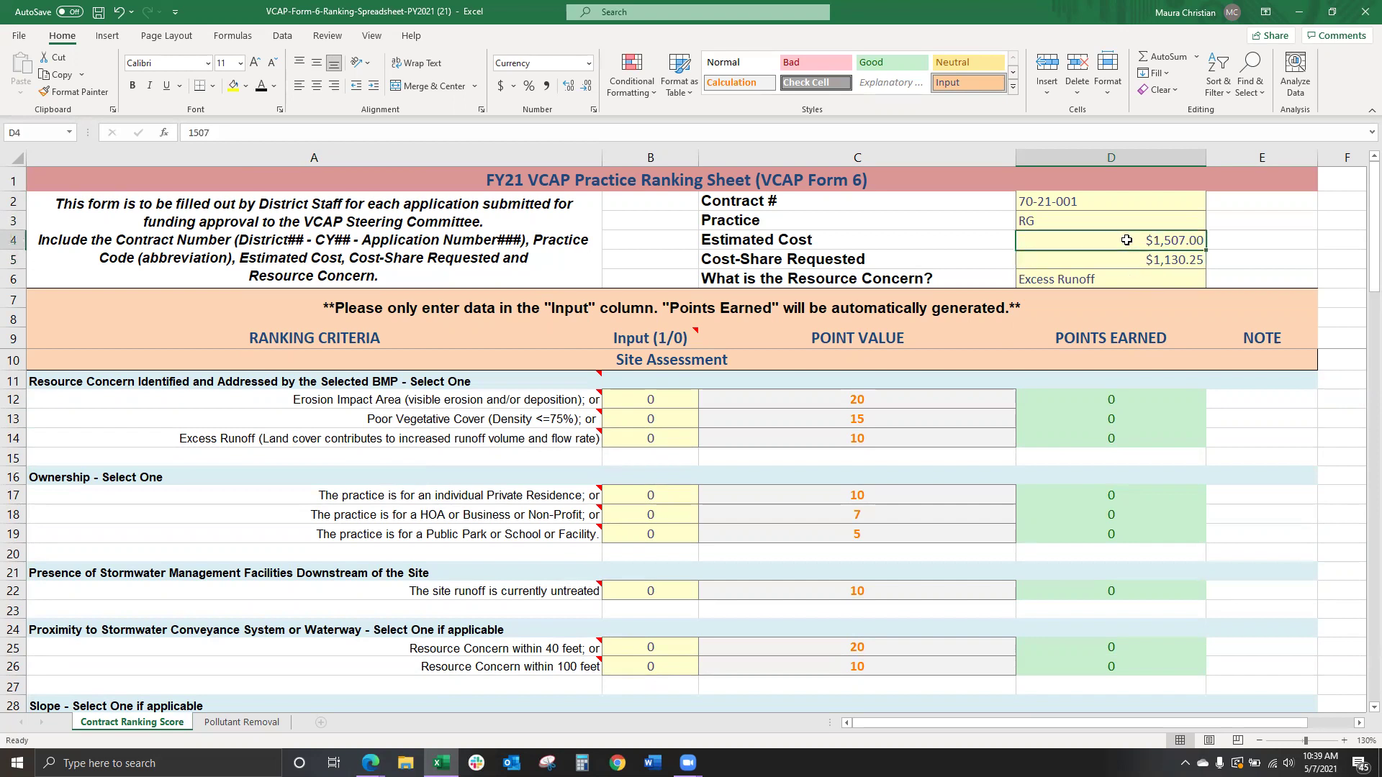
click(1134, 266)
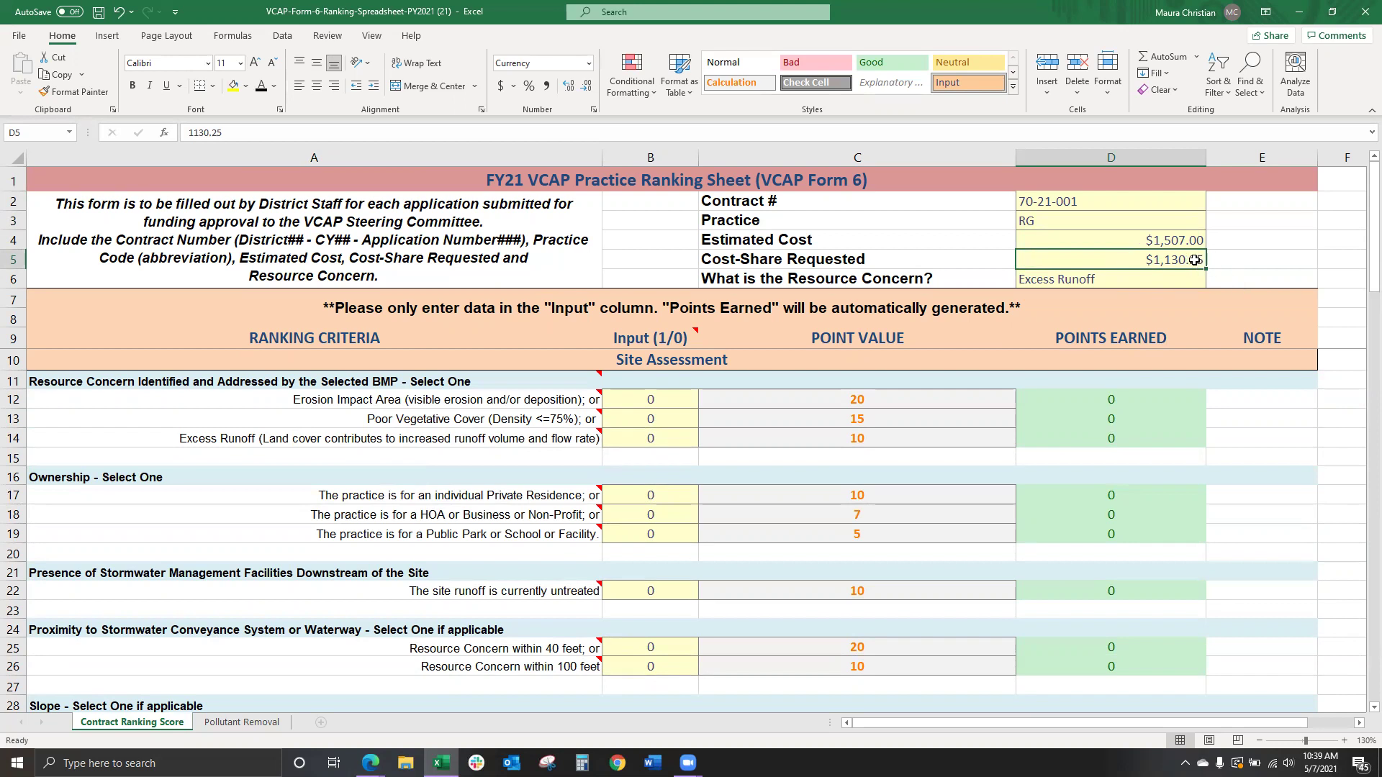
- Choose Excess Runoff as the resource concern in the form header
click(1043, 278)
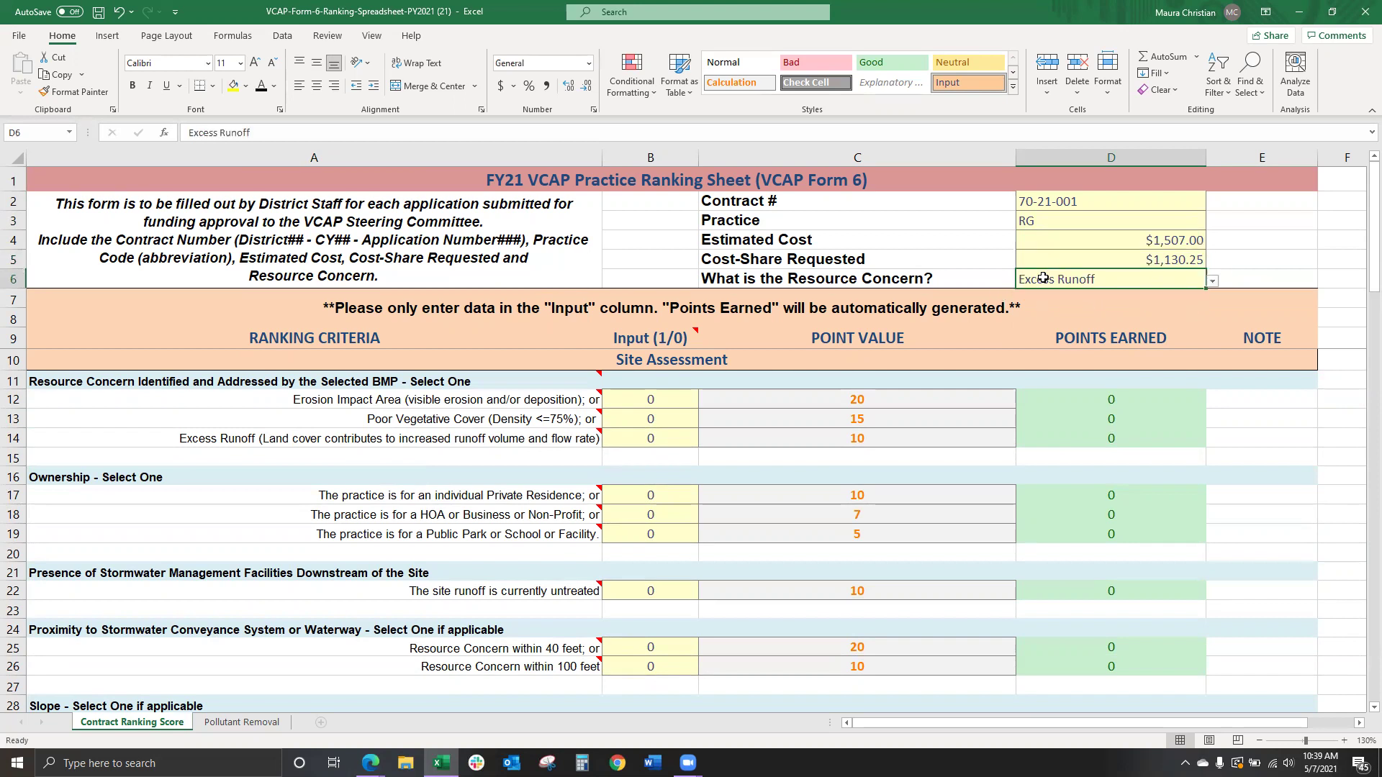
click(1213, 282)
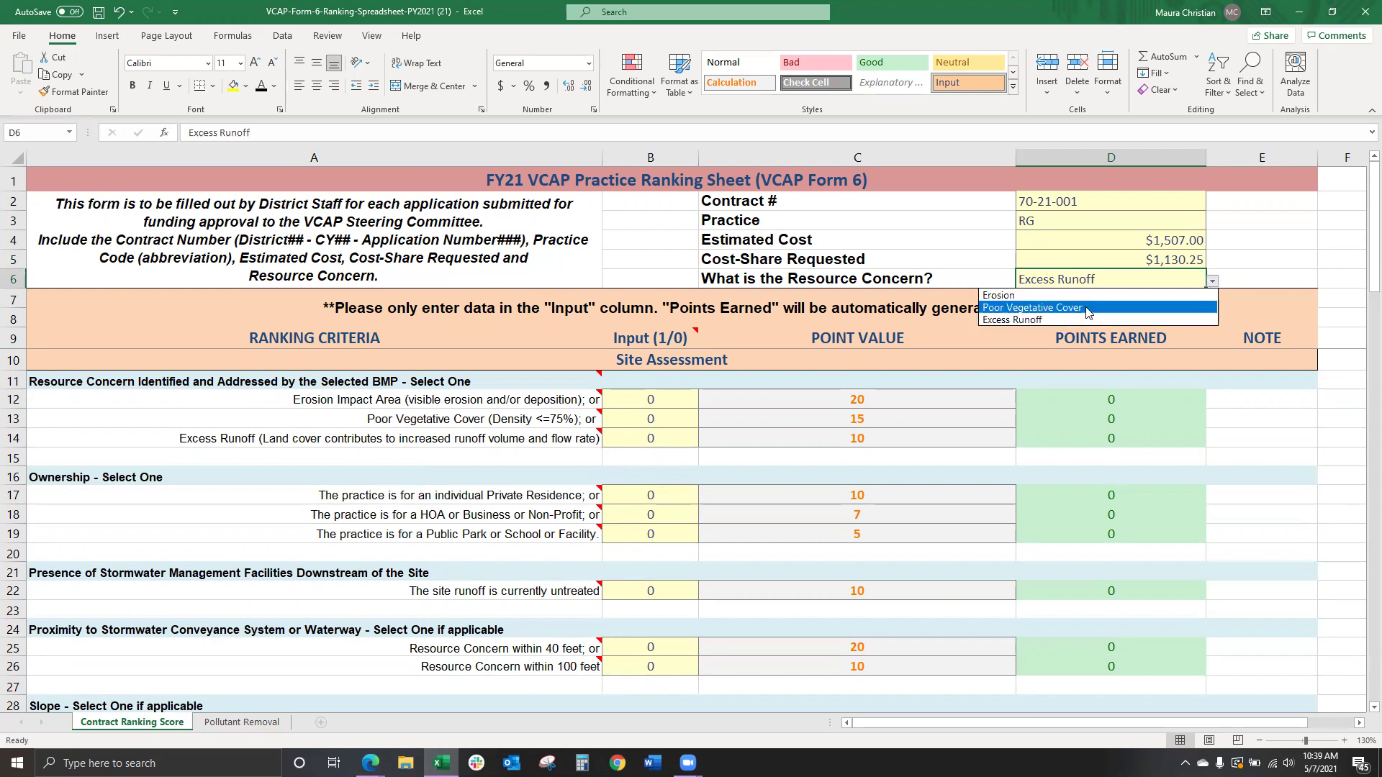
click(1009, 321)
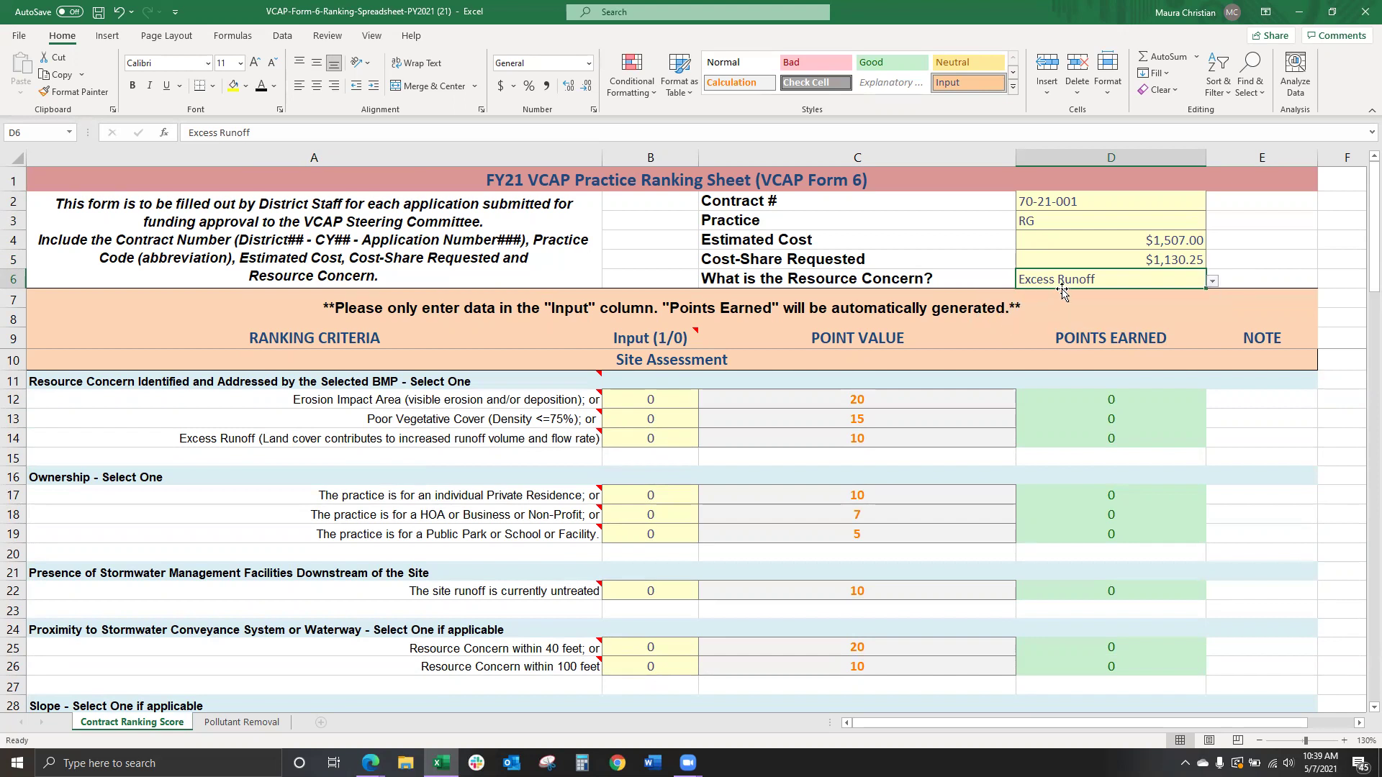
click(968, 280)
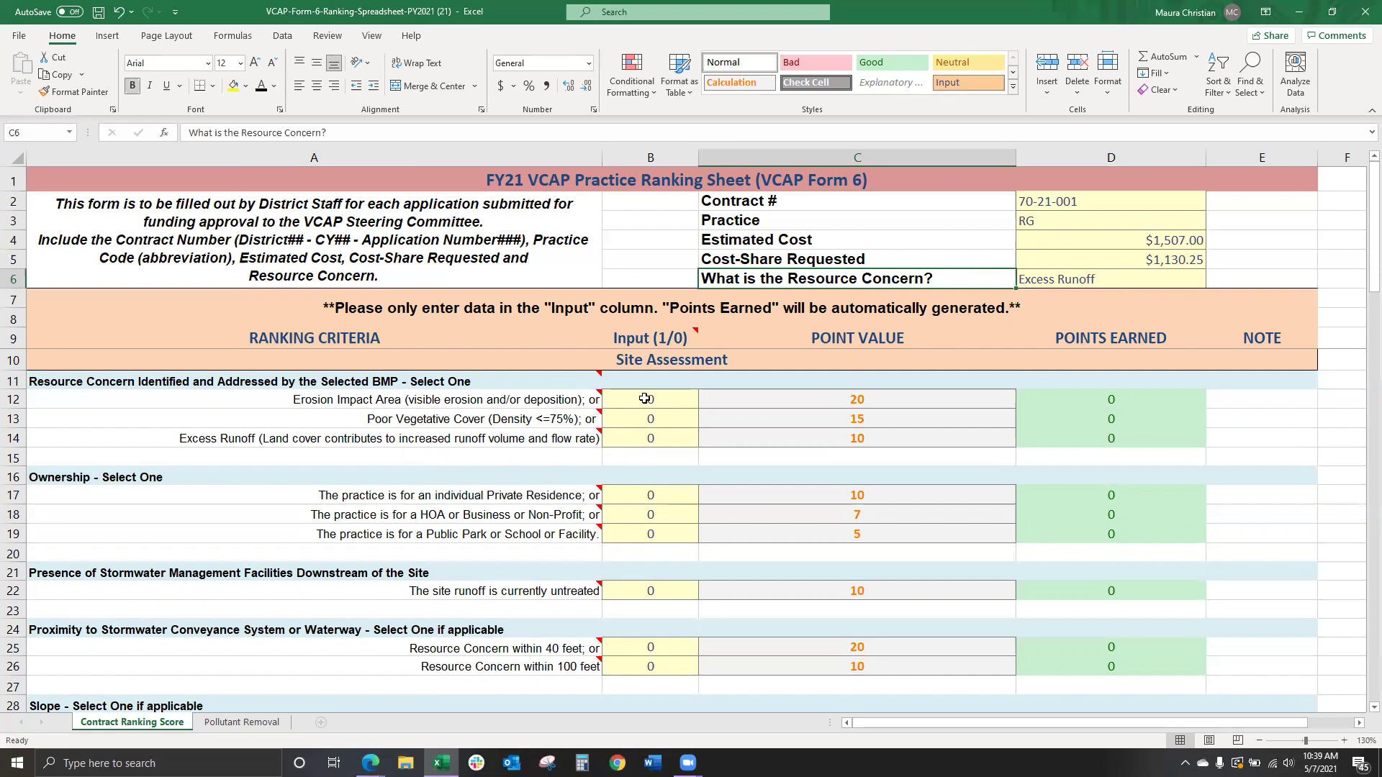
- Examine the three criteria under Resource Concern Identified and Addressed by the Selected BMP, including their cell notes
mouse_move(146, 428)
click(325, 335)
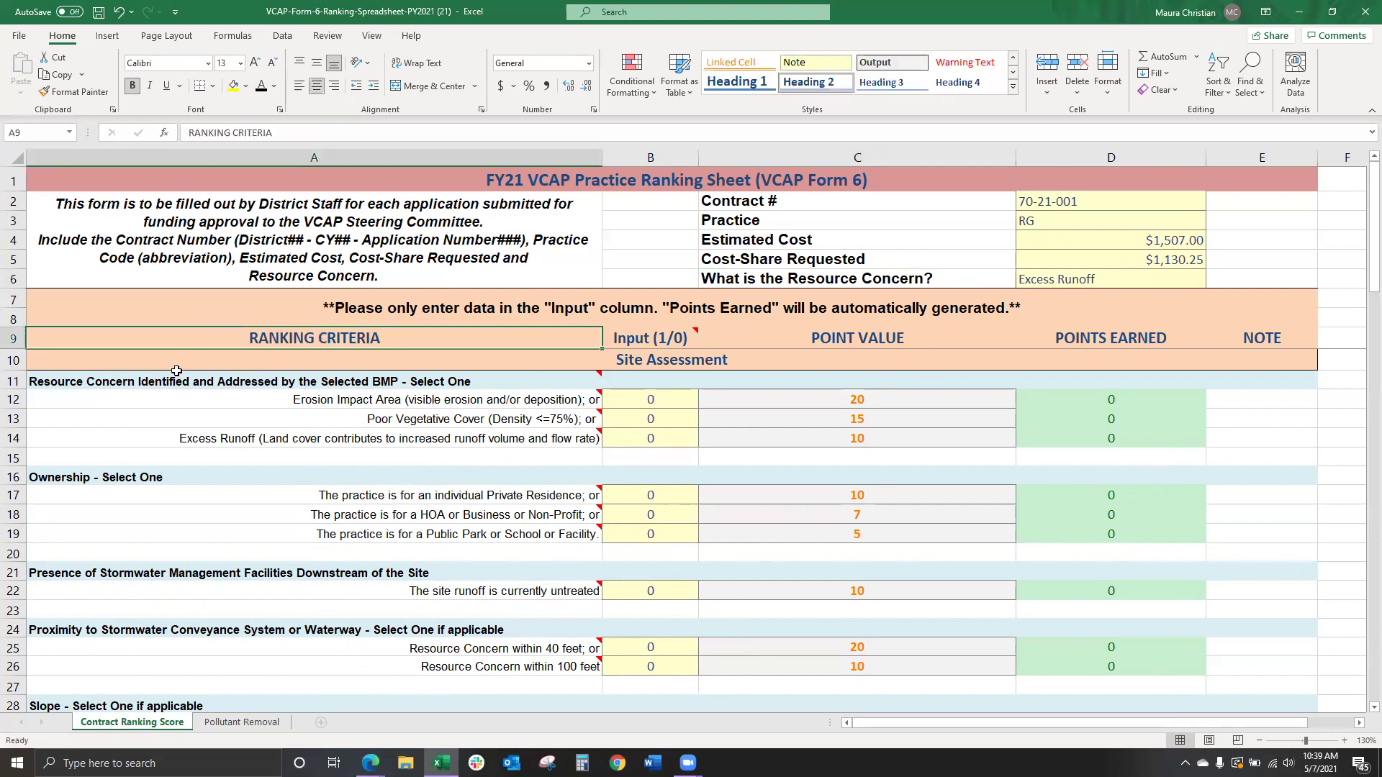
click(218, 400)
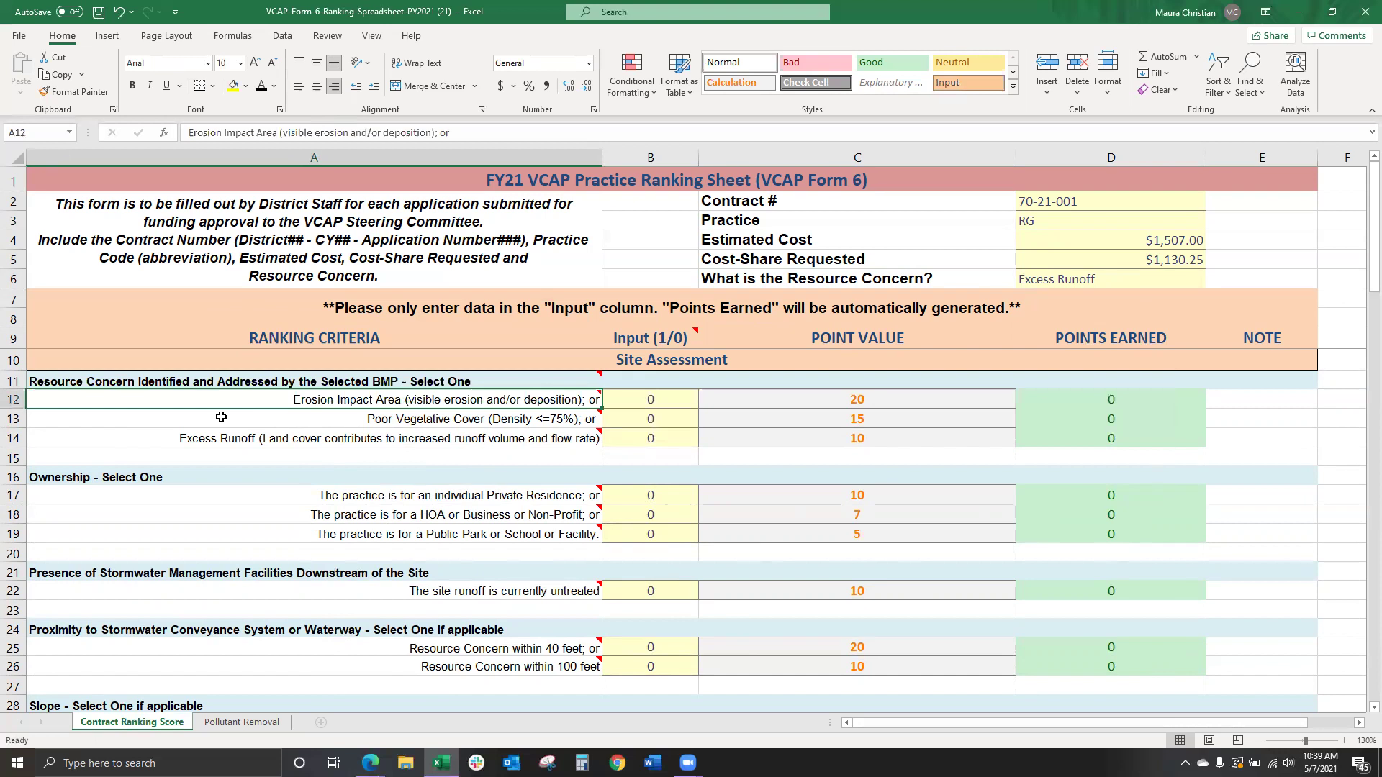
click(221, 419)
click(219, 437)
click(210, 422)
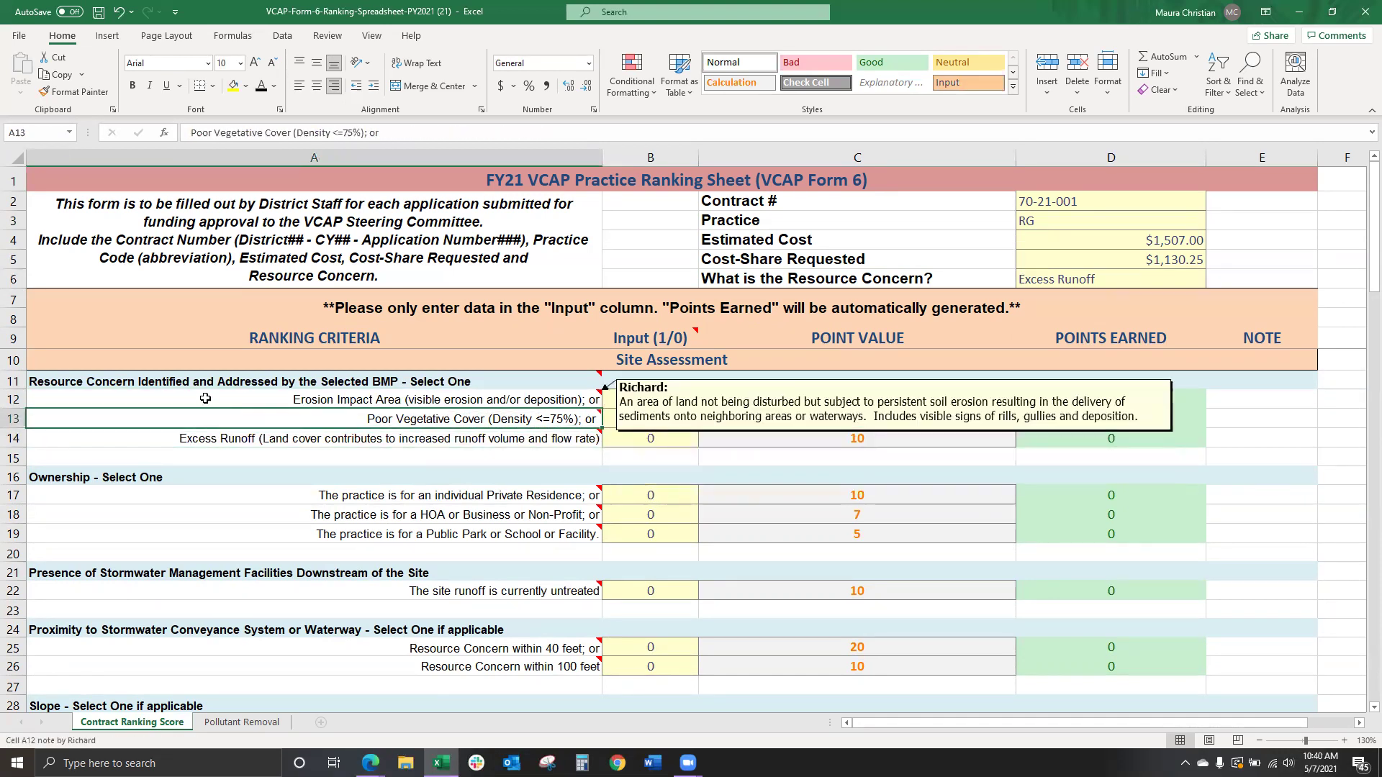
click(205, 400)
click(228, 453)
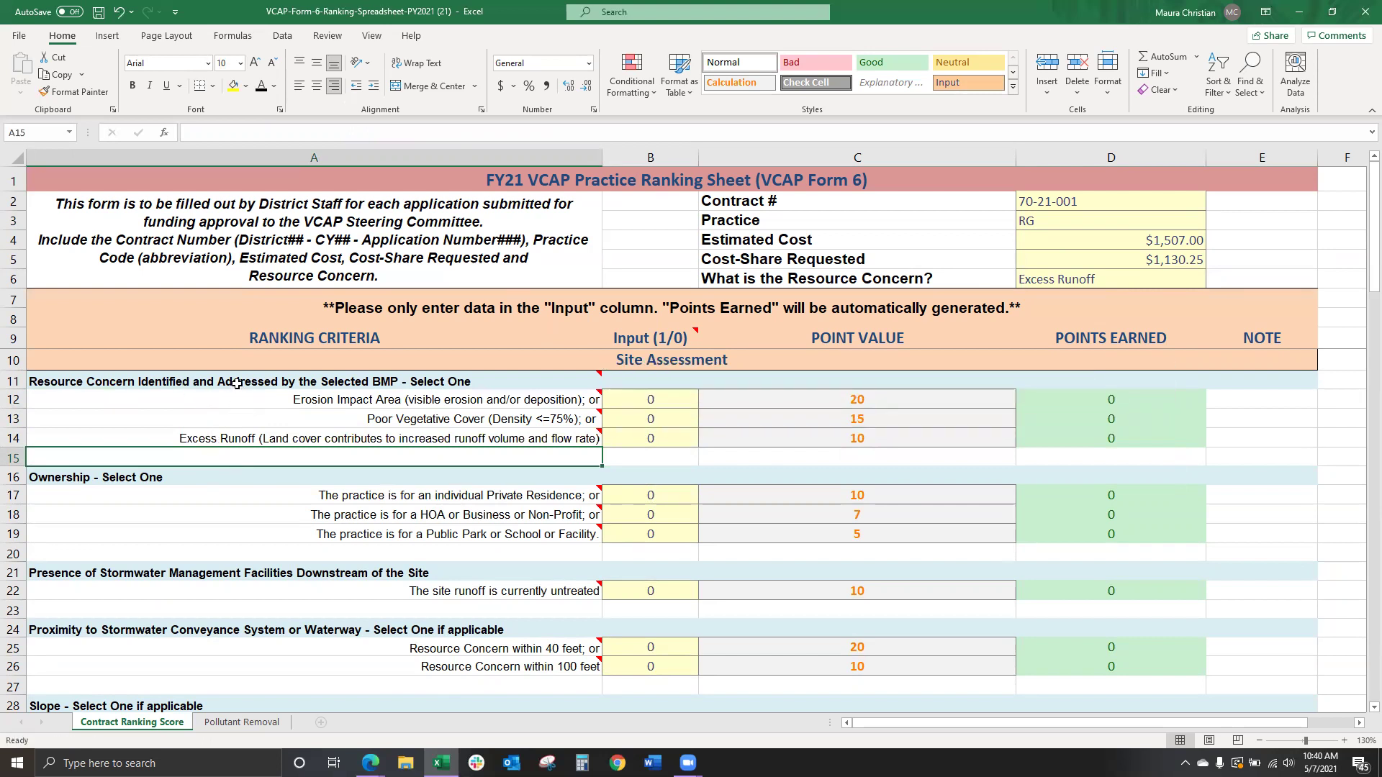
mouse_move(237, 383)
mouse_move(509, 436)
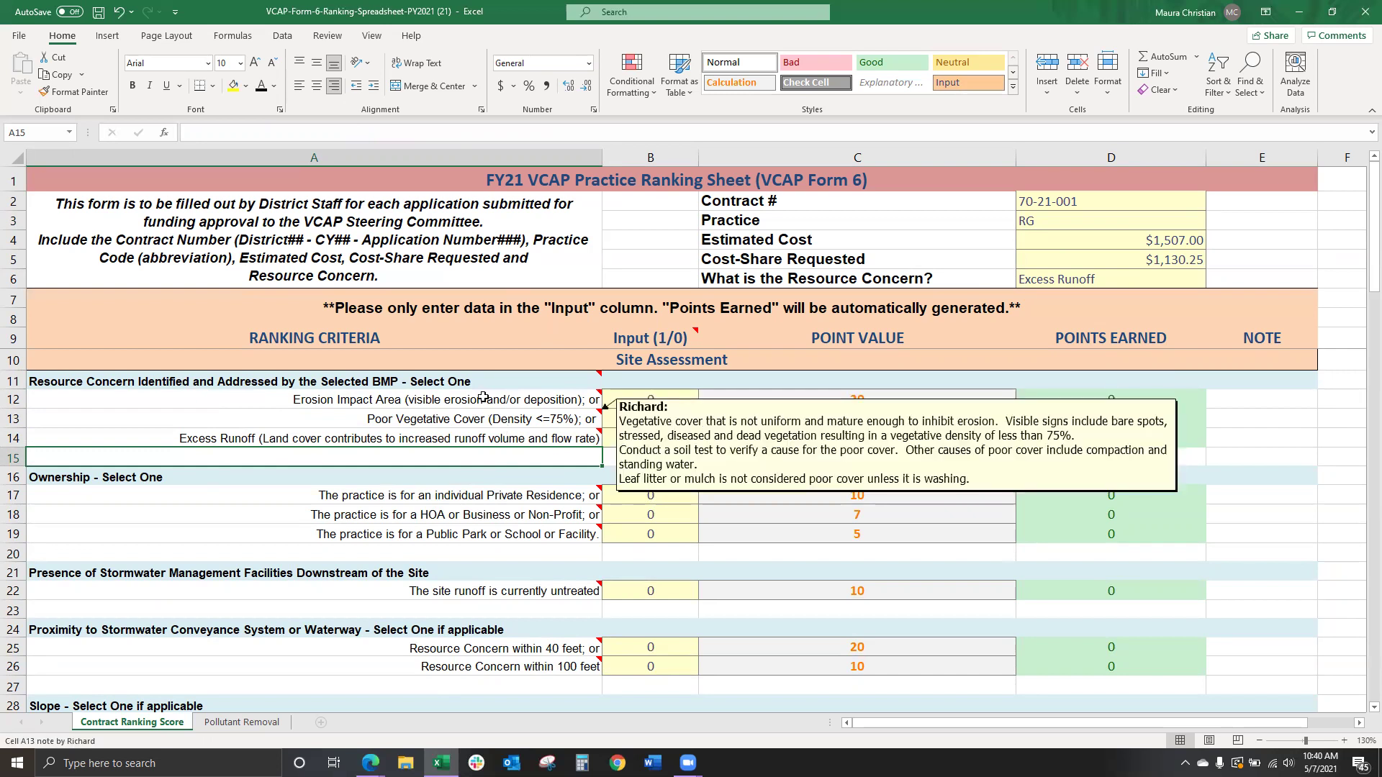
mouse_move(462, 395)
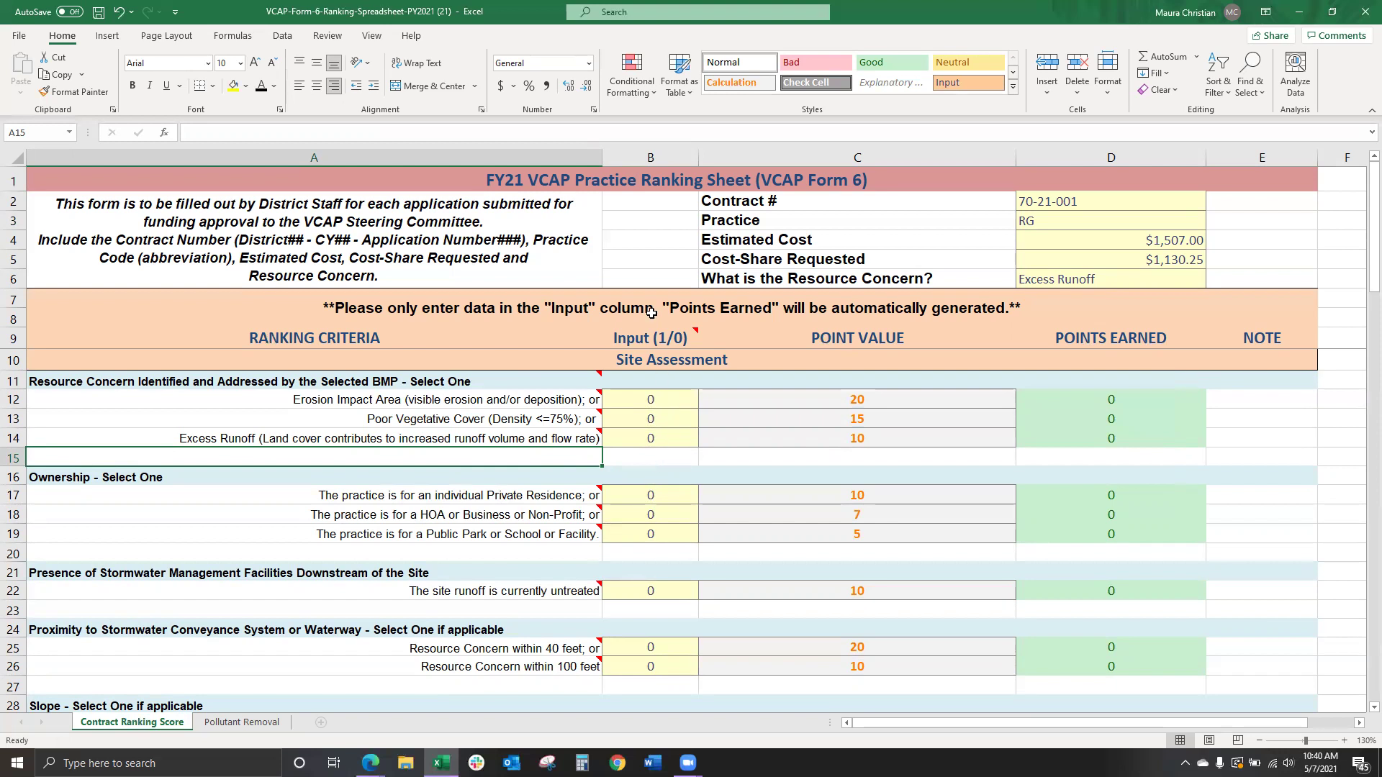
- Select the Input cell for Erosion Impact Area and check the Input (1/0) column heading
click(643, 146)
click(652, 397)
mouse_move(646, 338)
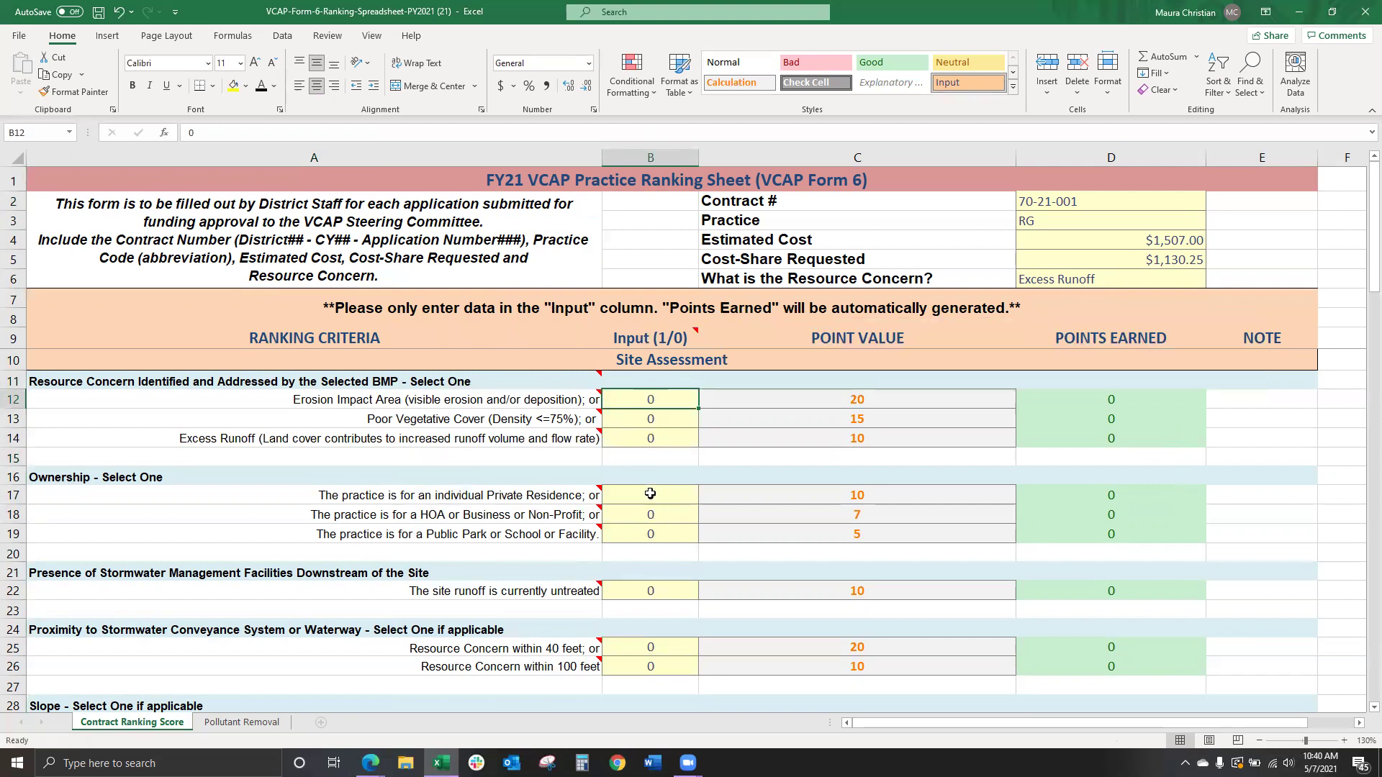
- Compare the point values of the resource concern criteria and enter 1 as the input for Excess Runoff
click(628, 457)
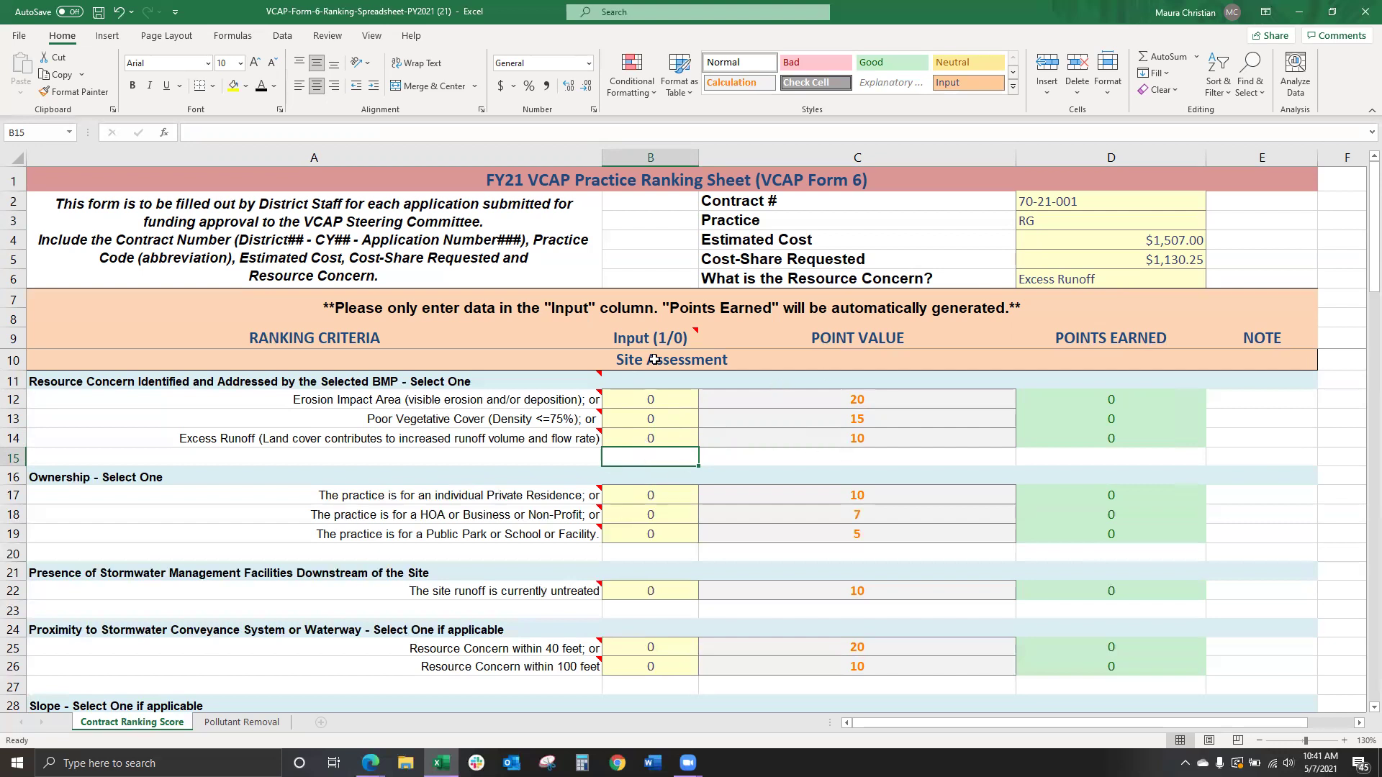
click(739, 440)
click(731, 419)
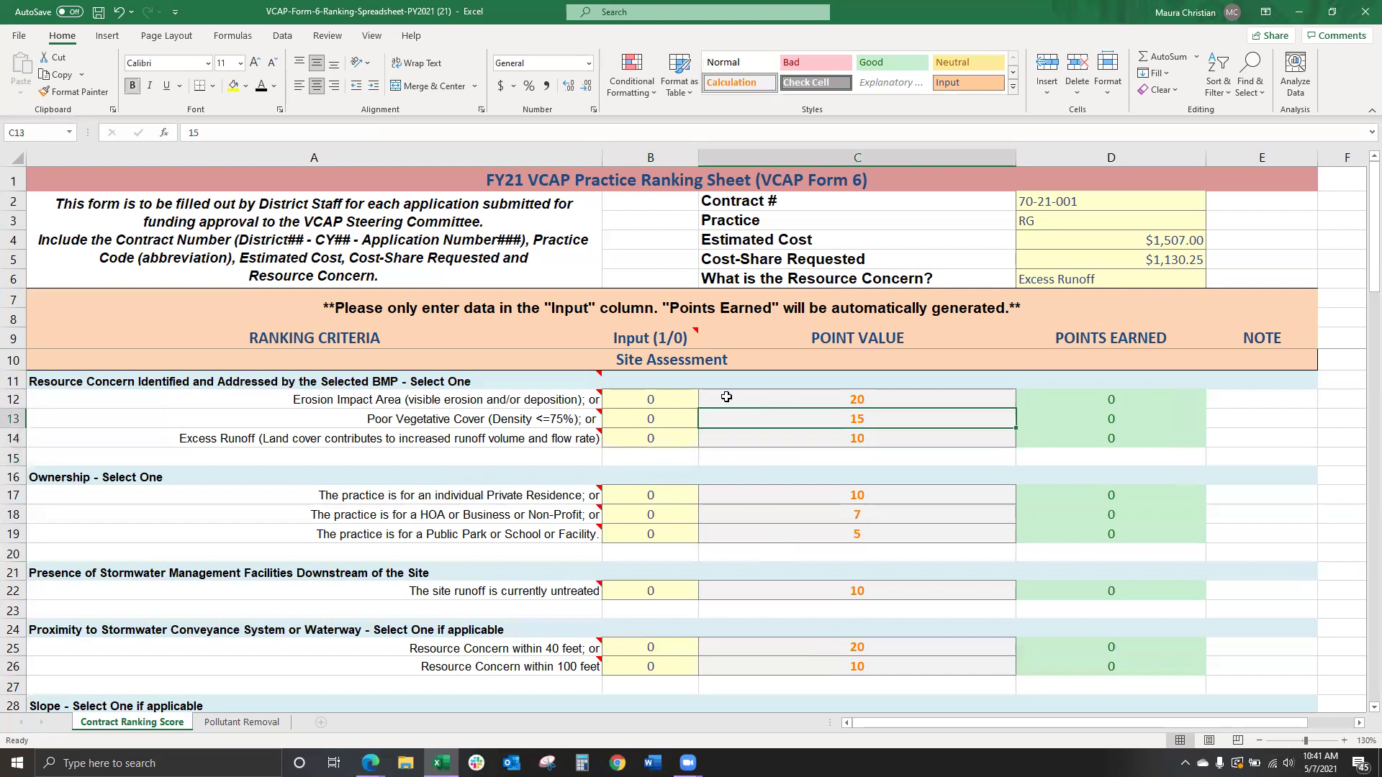
click(727, 435)
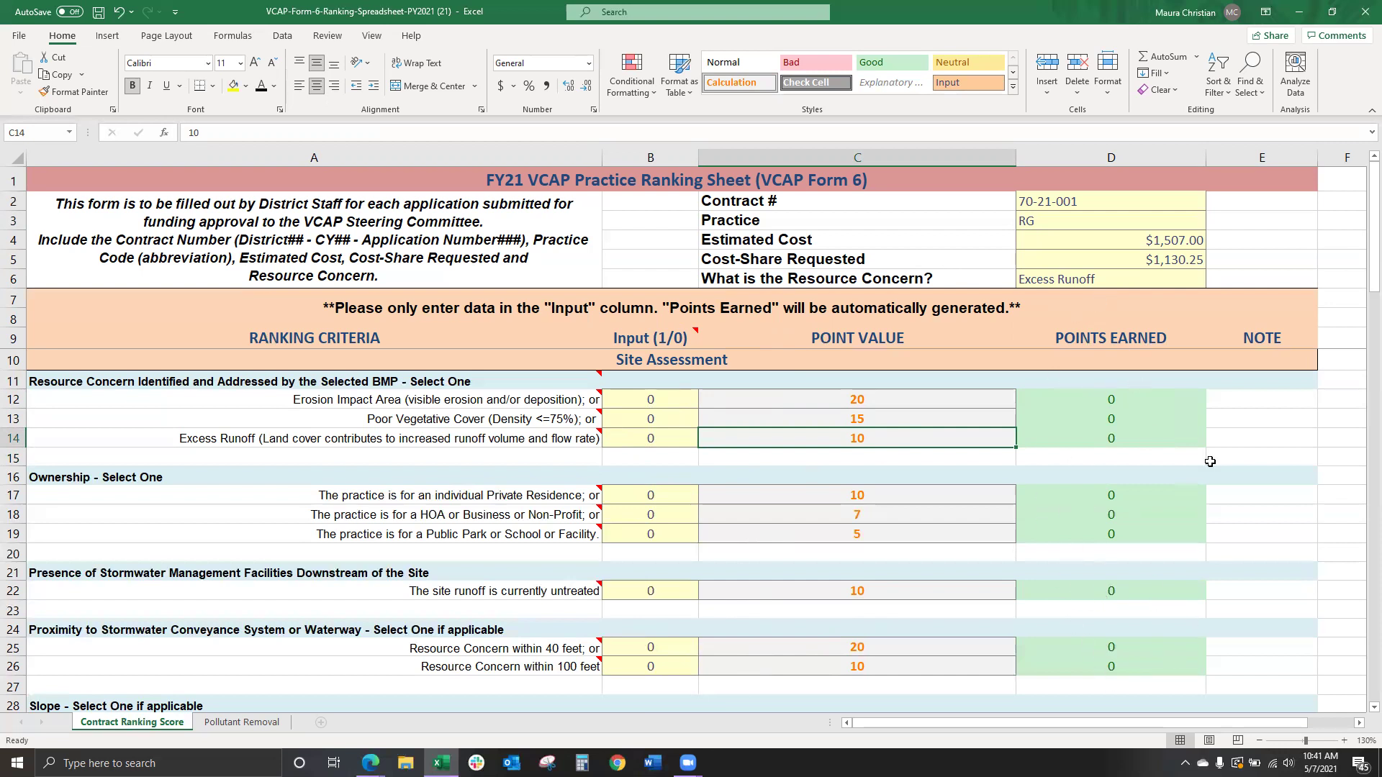
click(649, 437)
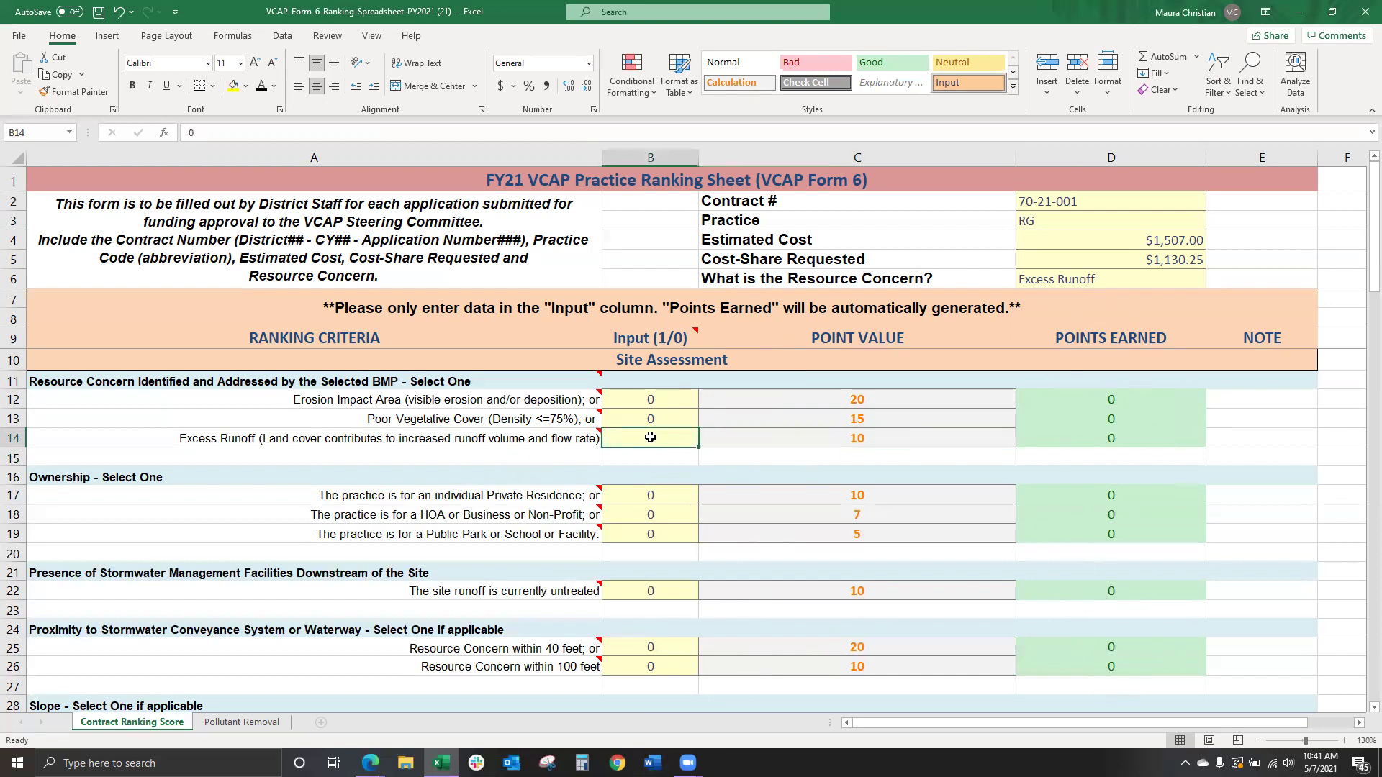
text(1)
click(654, 460)
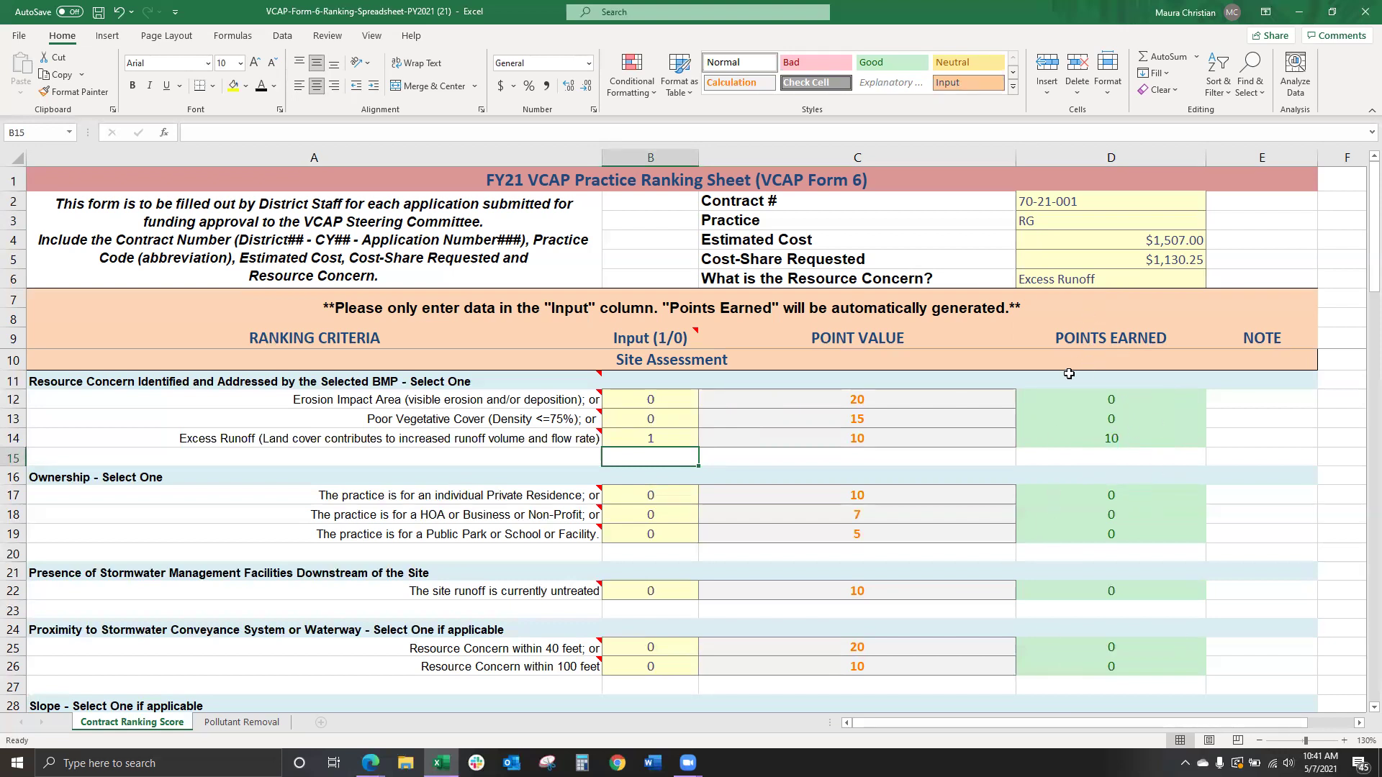
click(446, 460)
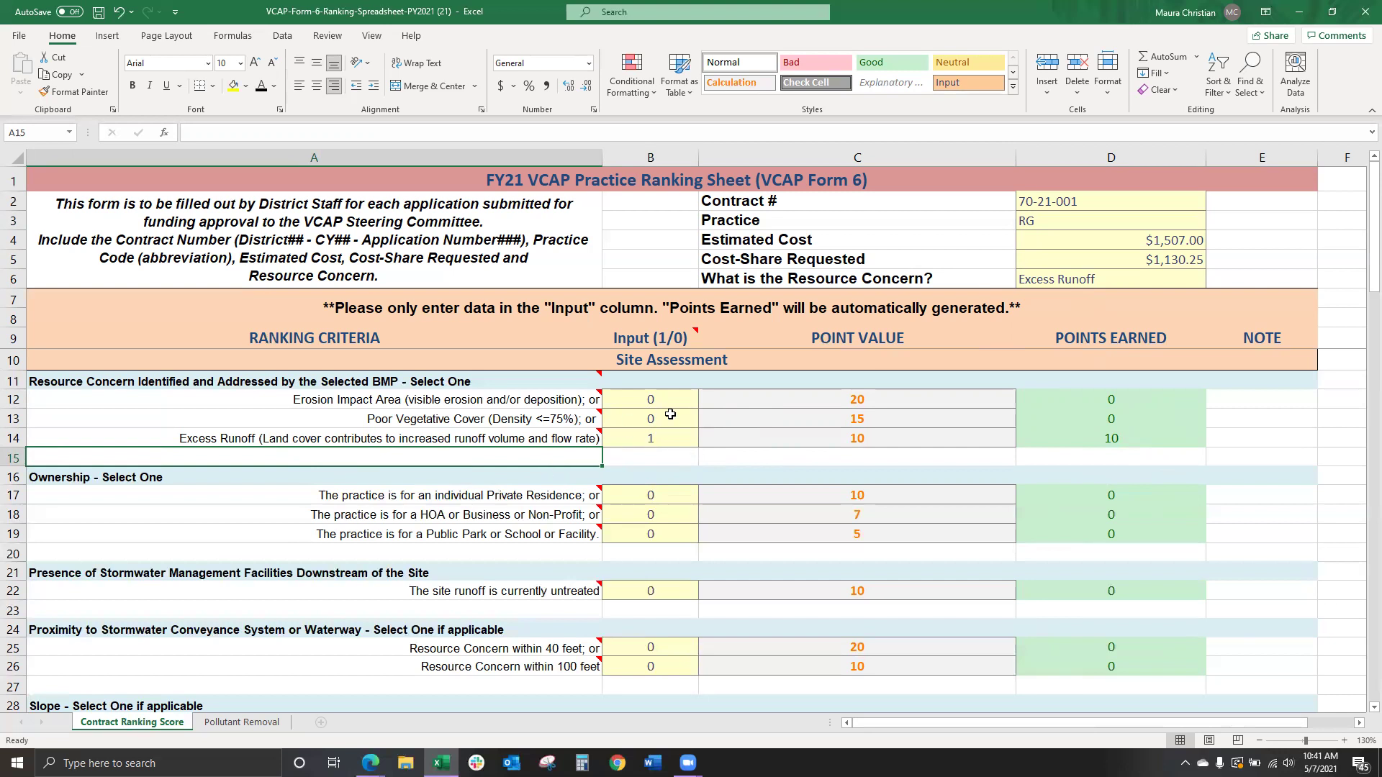
click(661, 461)
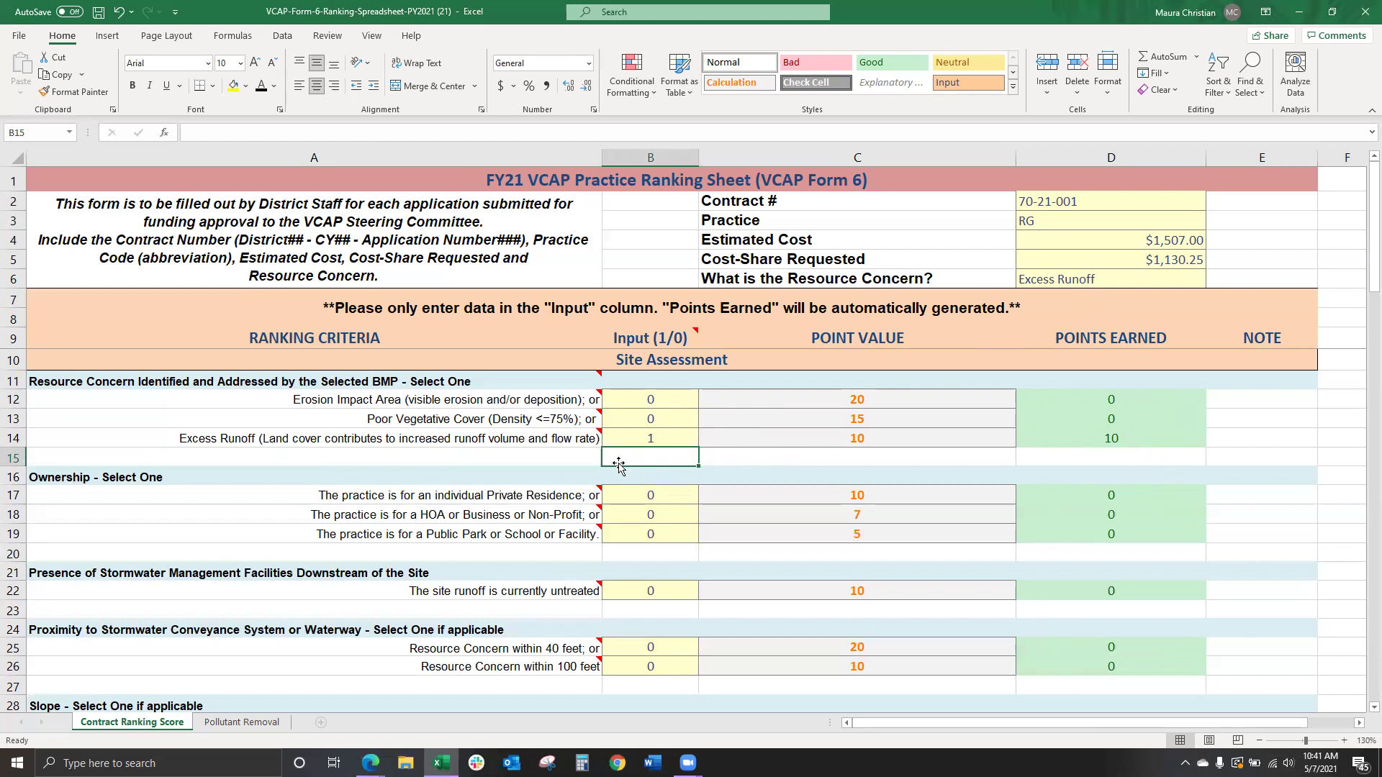
- Under Ownership, enter 1 as the input for the practice being for an individual Private Residence
click(208, 472)
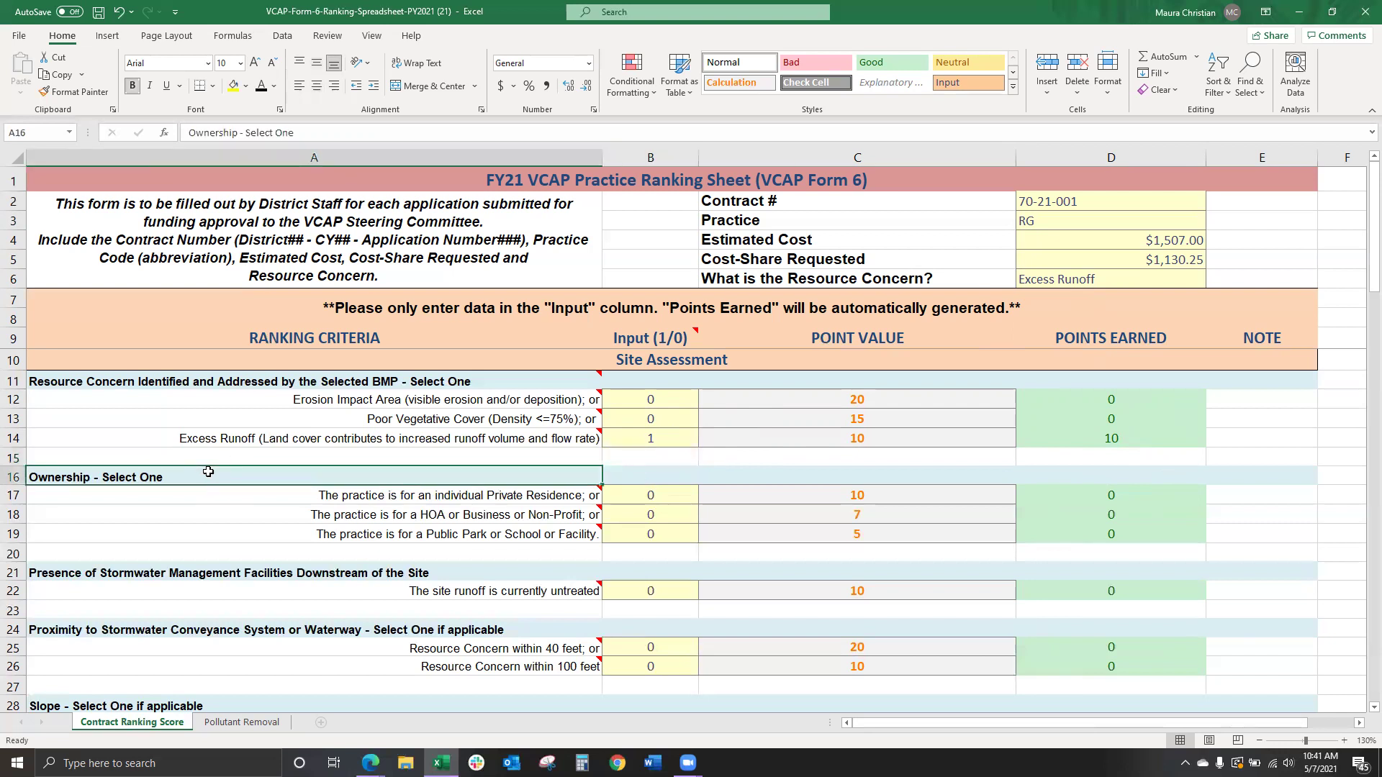
scroll(208, 471, down, 1)
click(181, 493)
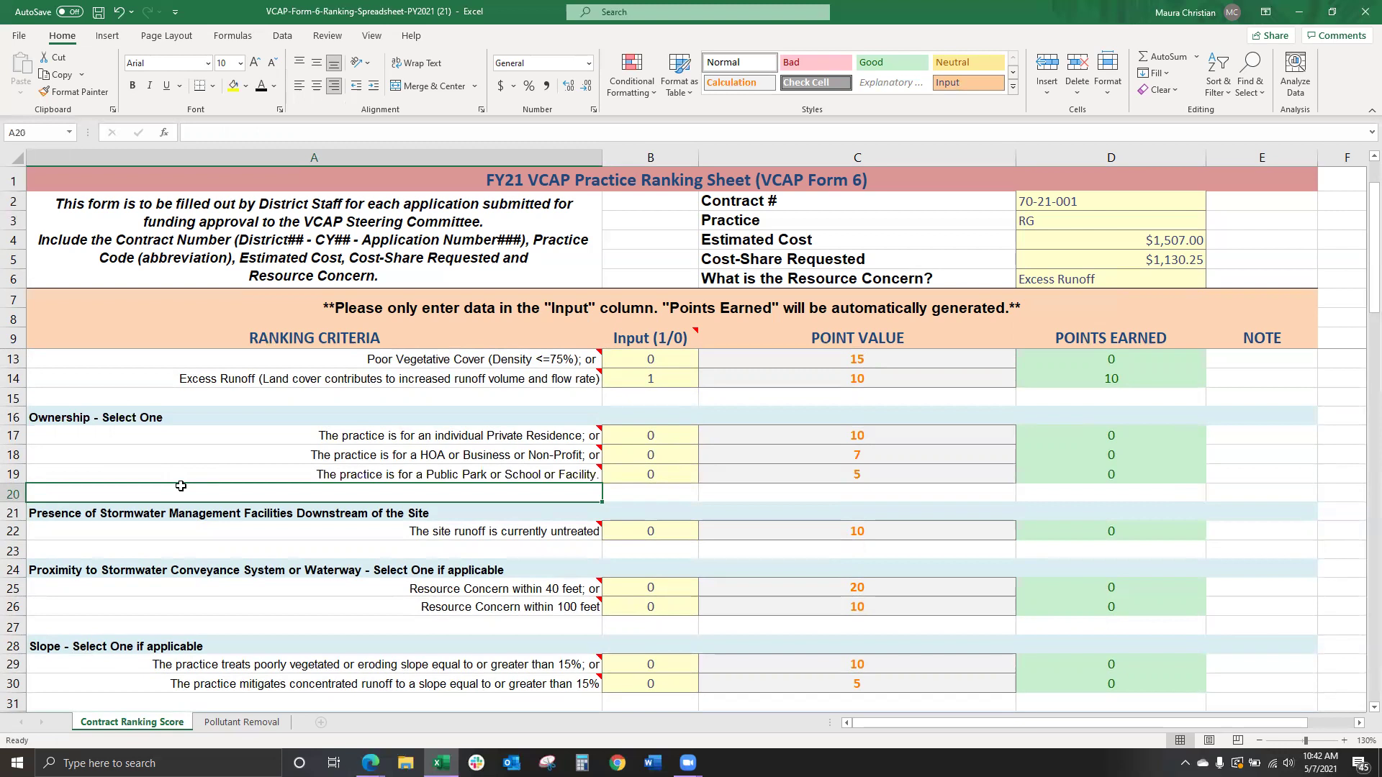
triple_click(656, 437)
text(1)
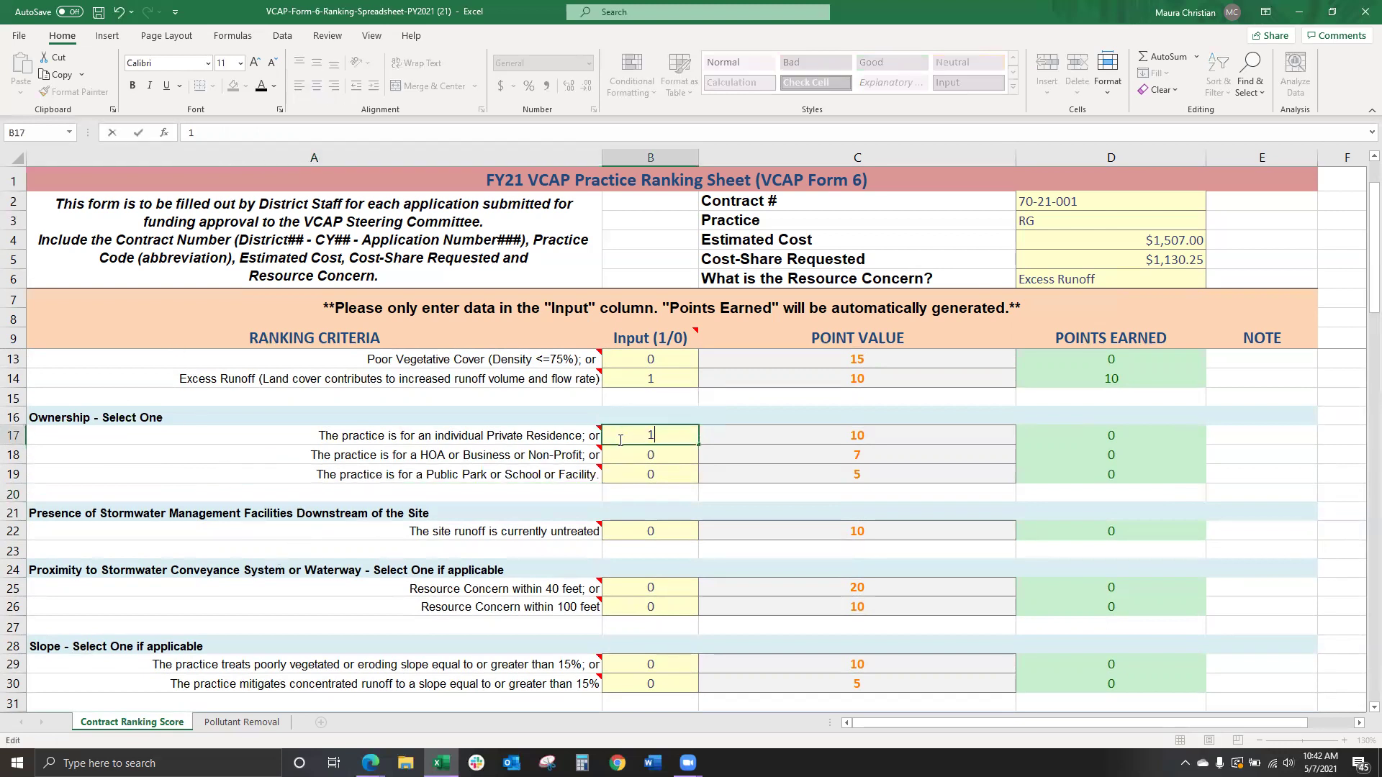
click(642, 489)
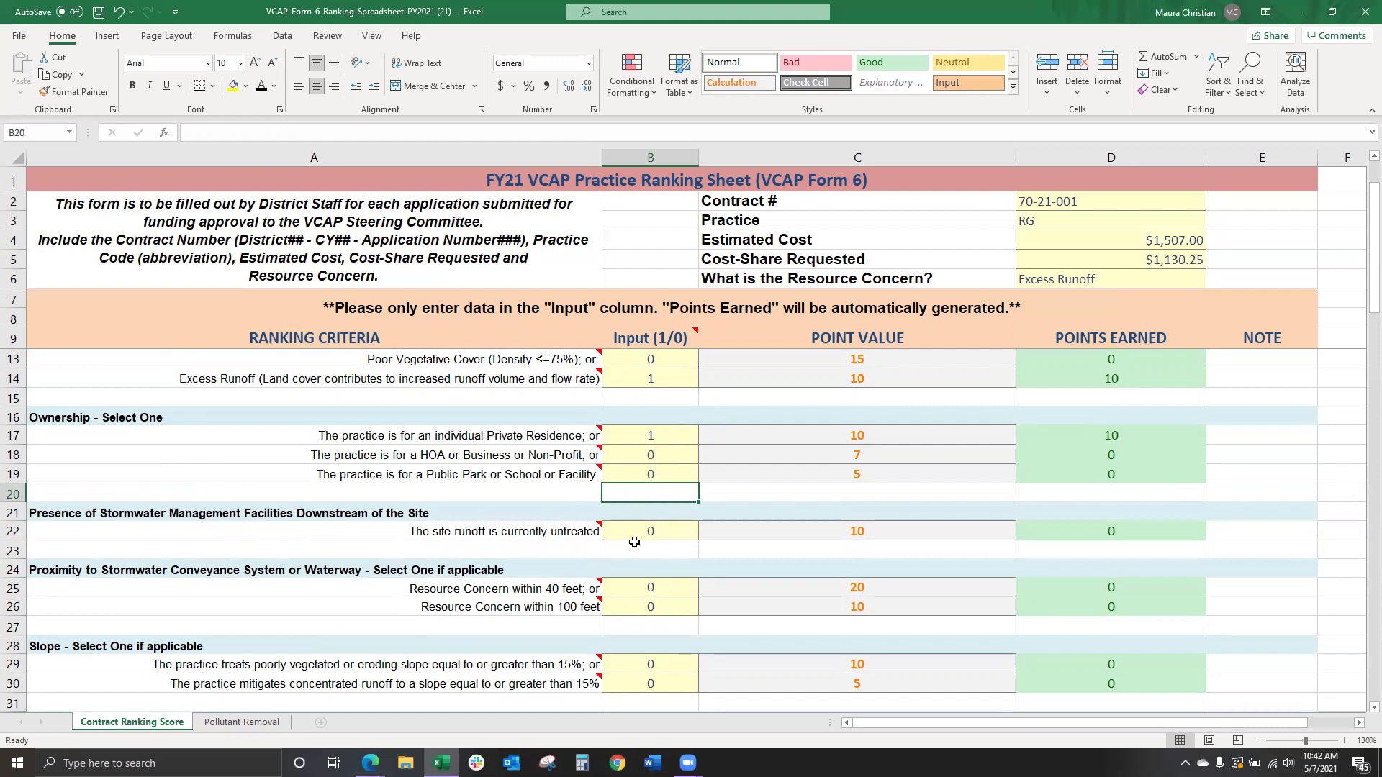
- Under Presence of Stormwater Management Facilities Downstream of the Site, enter 1 for site runoff being currently untreated
click(227, 511)
scroll(202, 506, down, 1)
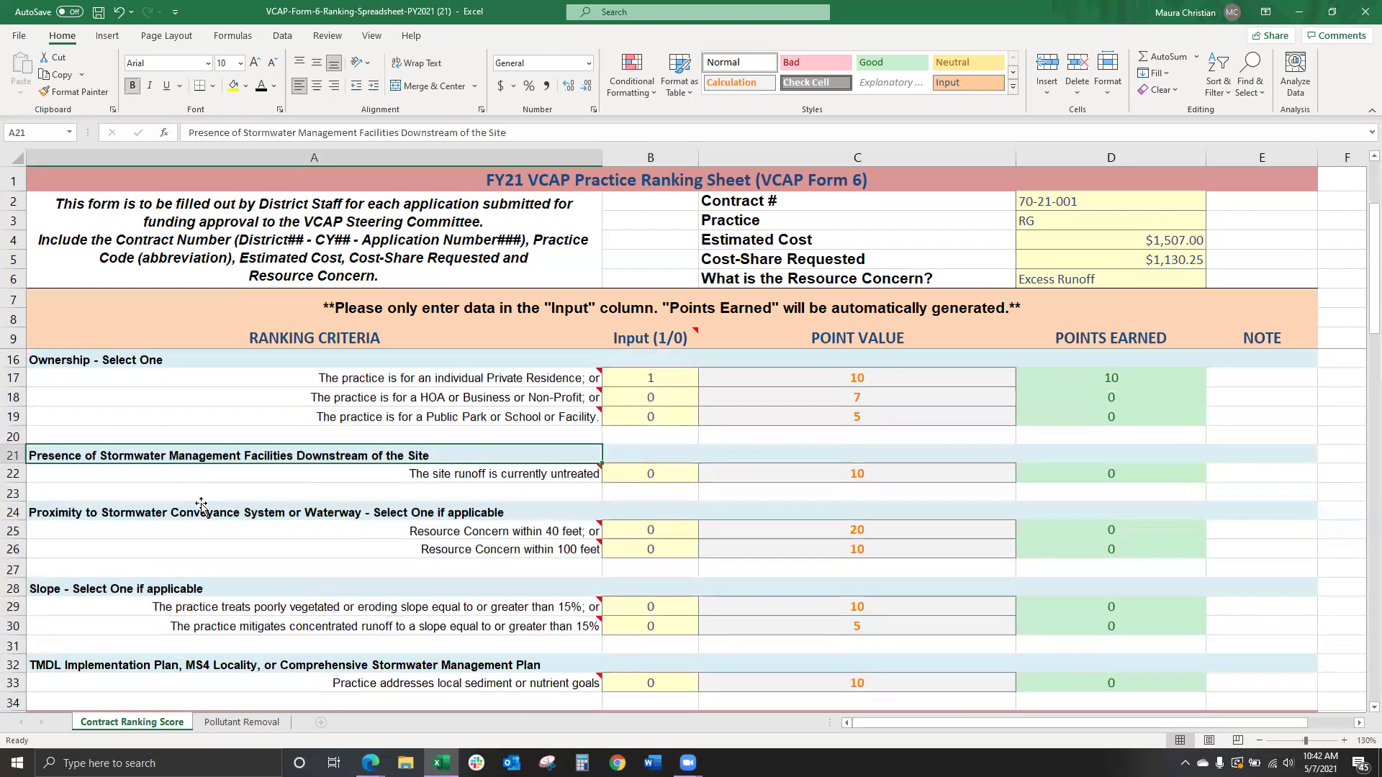
click(177, 497)
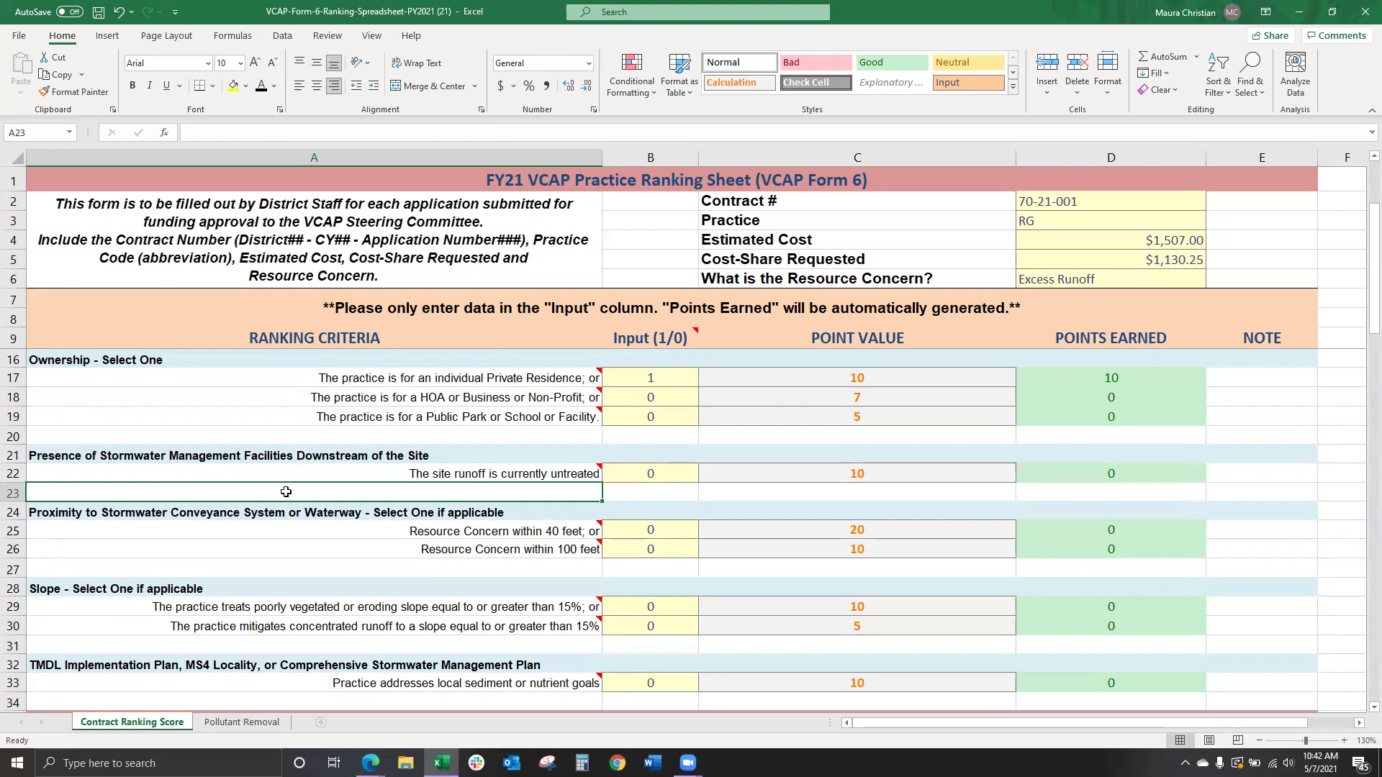
double_click(652, 470)
drag(655, 472, 646, 468)
text(1)
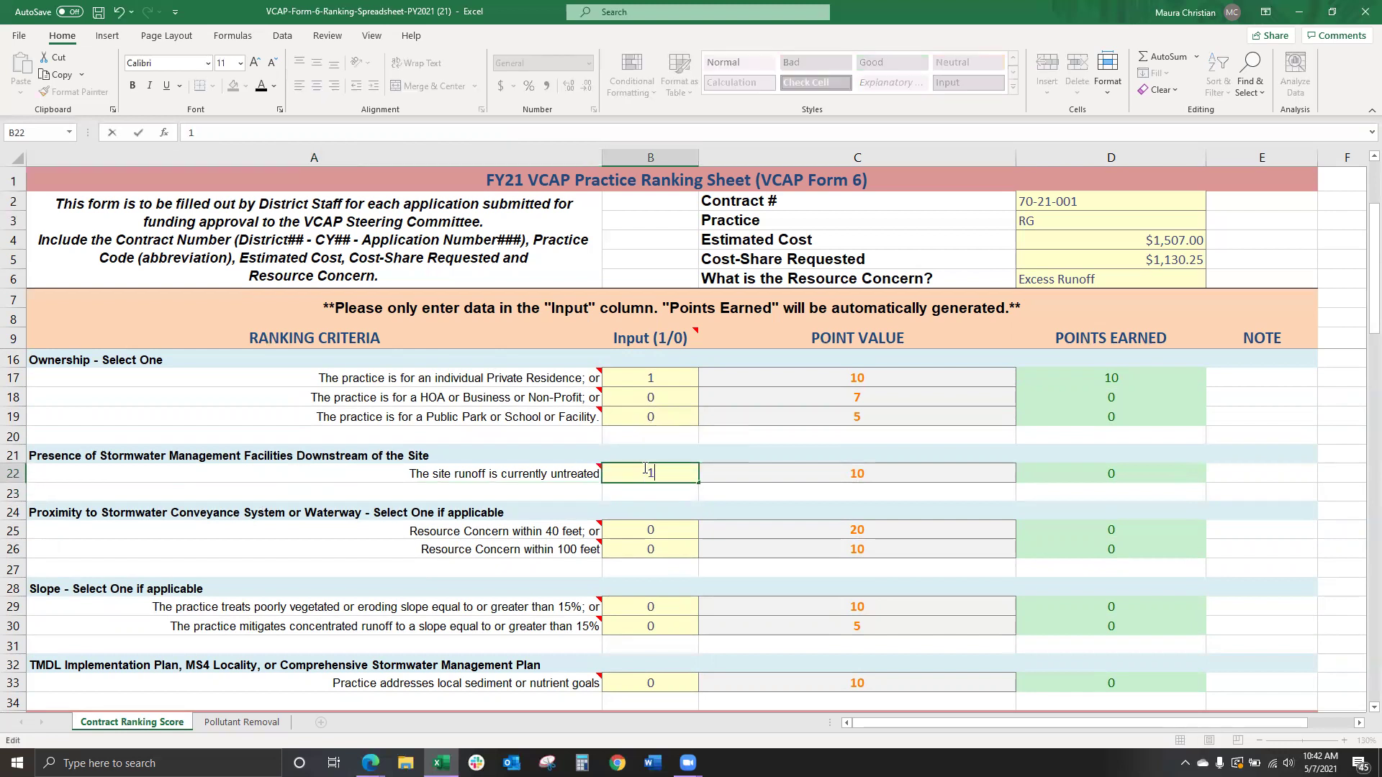
click(631, 494)
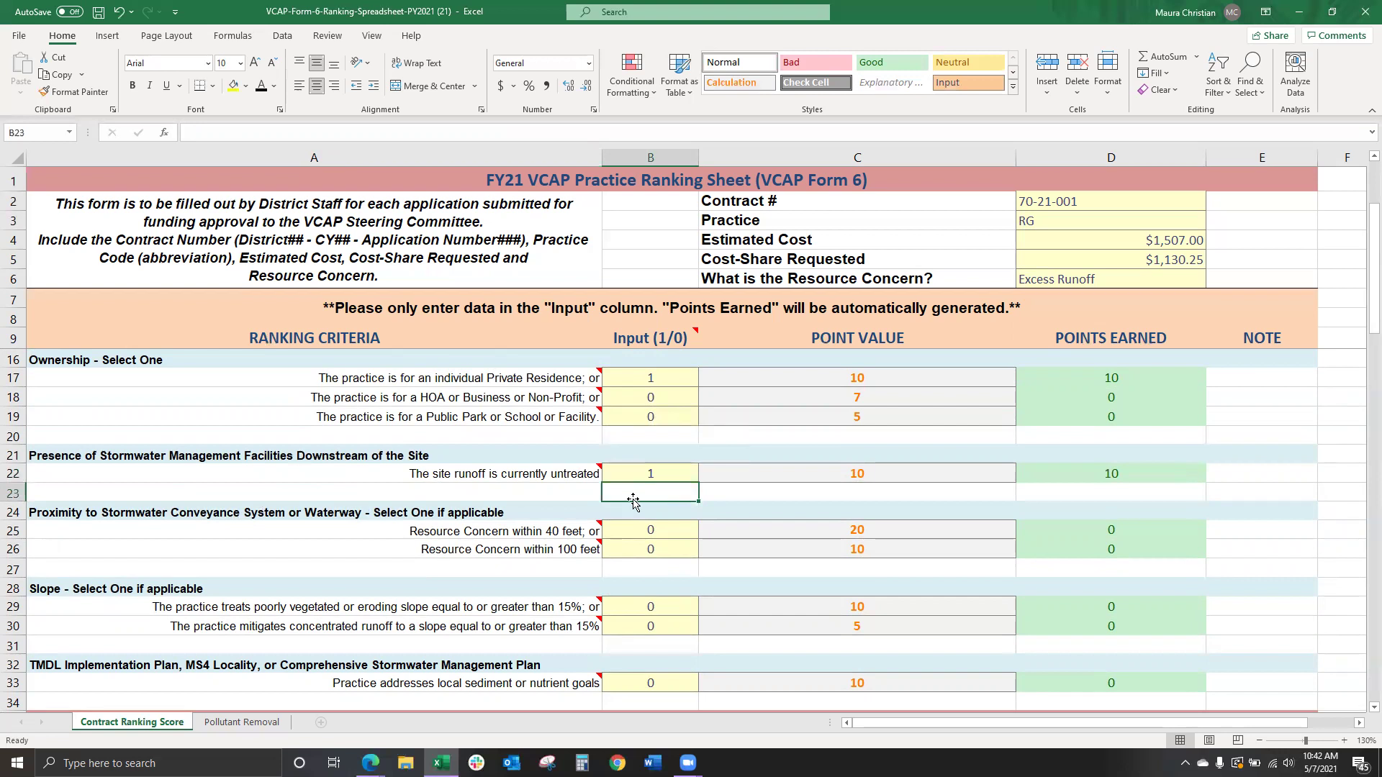
click(585, 492)
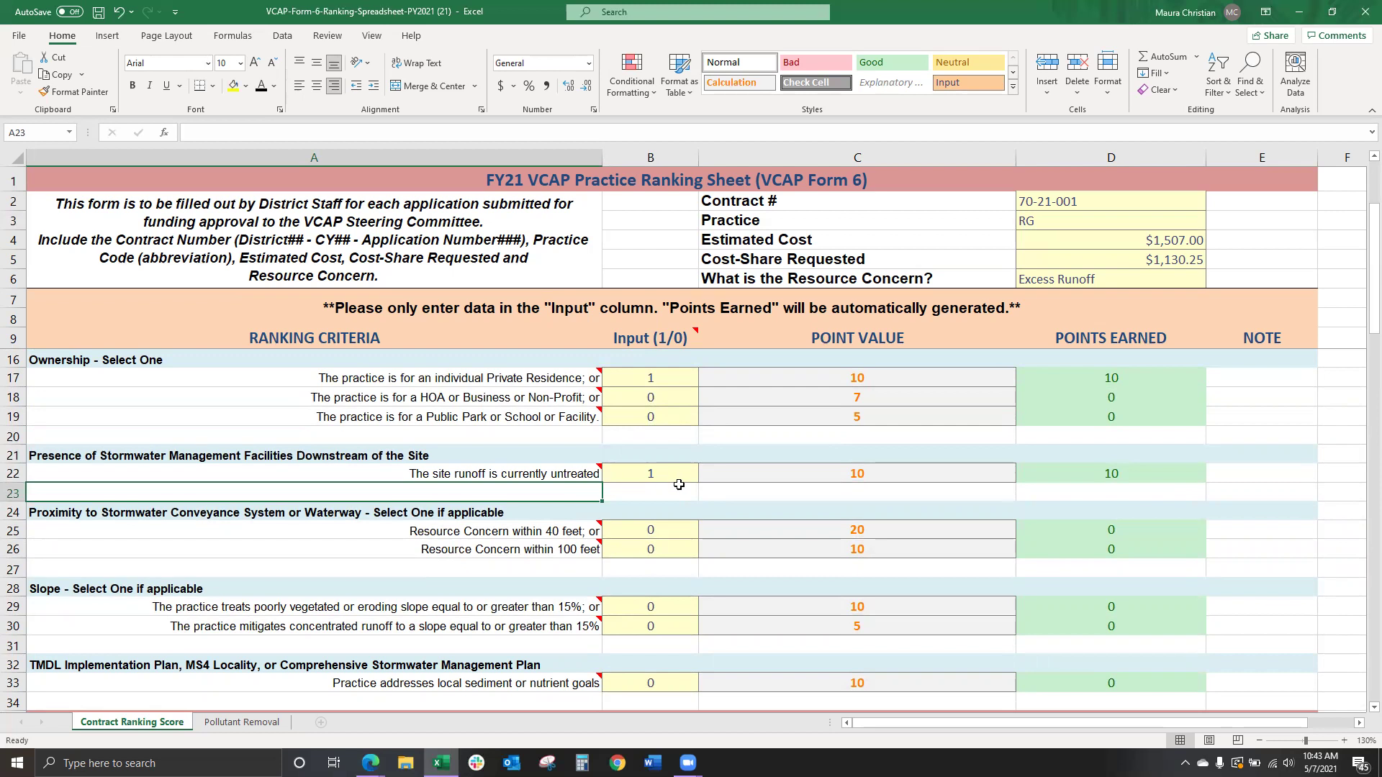
- Under Proximity to Stormwater Conveyance System or Waterway, enter 1 as the input for Resource Concern within 100 feet
click(251, 568)
scroll(222, 526, down, 1)
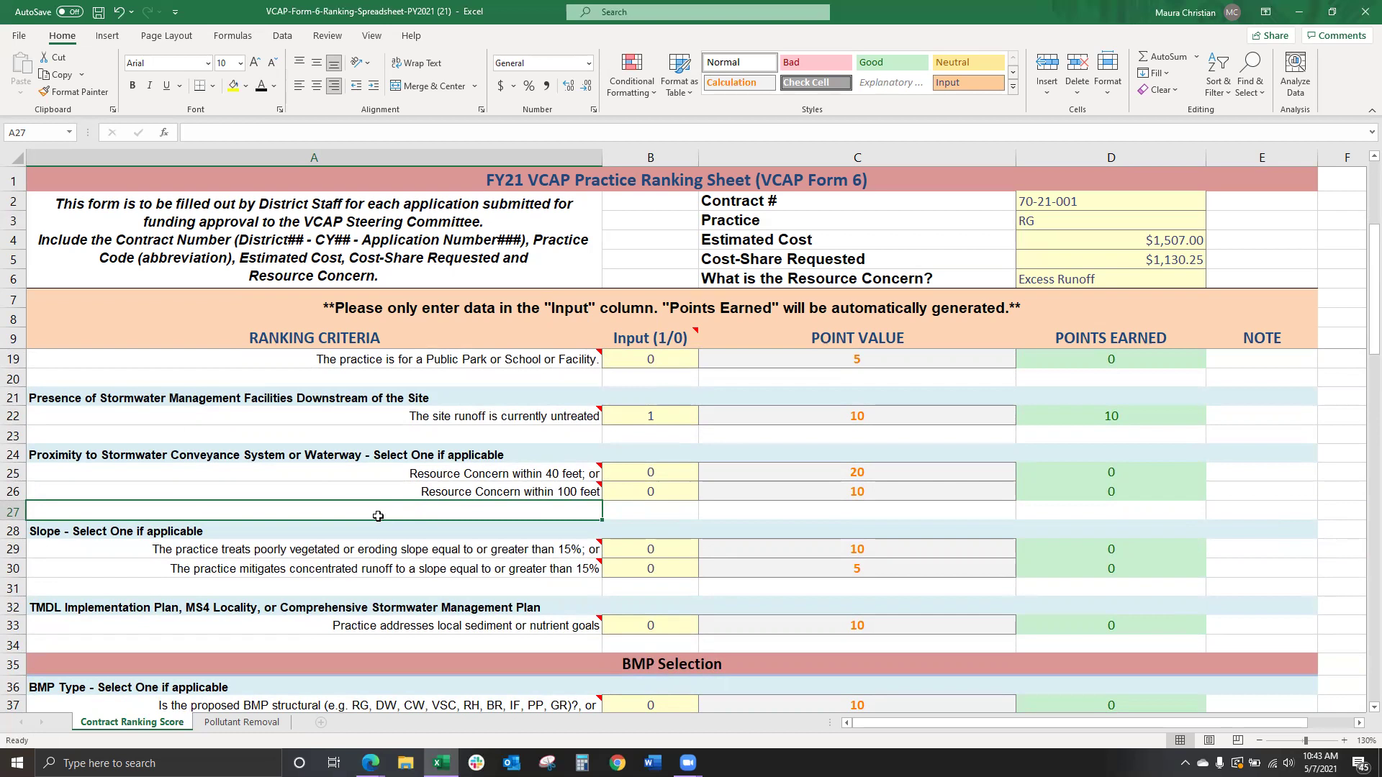
mouse_move(360, 475)
mouse_move(441, 493)
double_click(652, 491)
drag(655, 491, 643, 487)
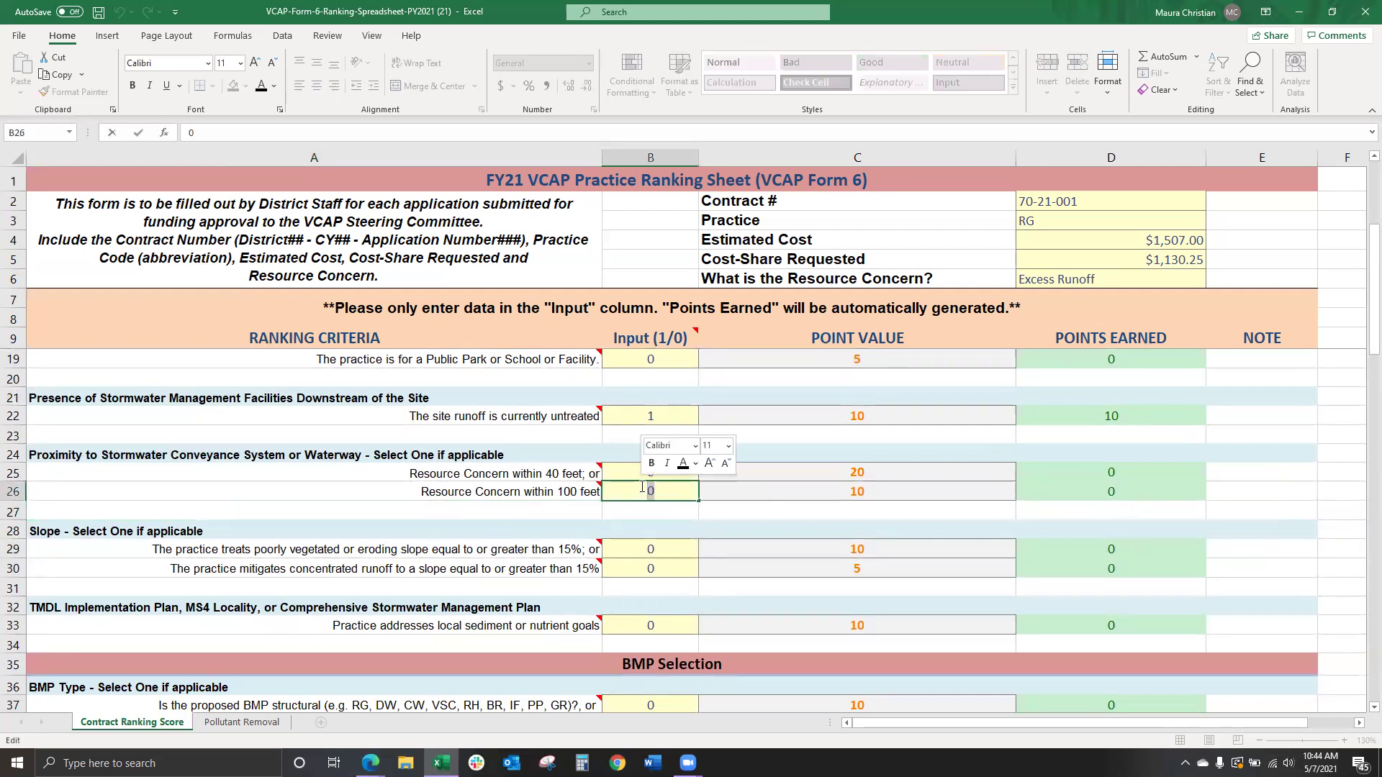
text(1)
click(558, 510)
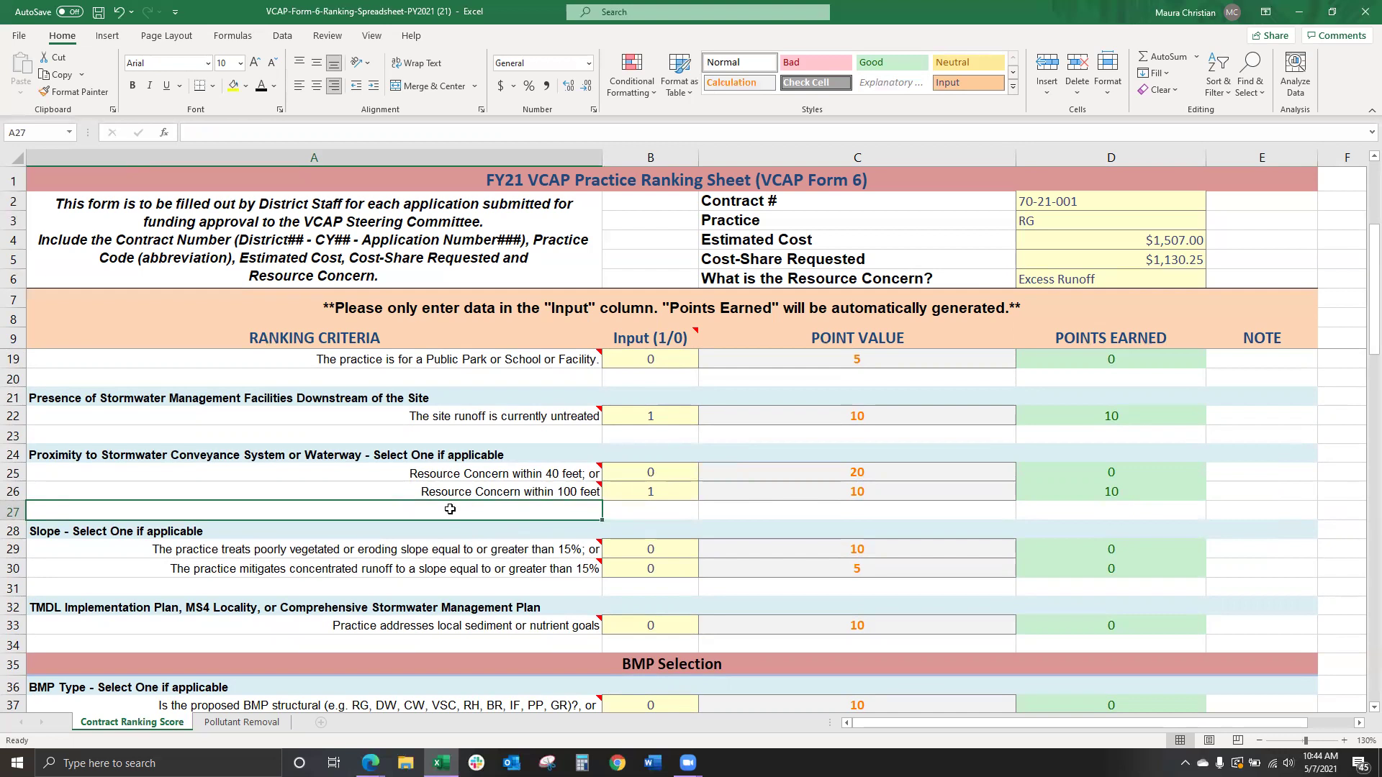
- Read the cell notes of the Slope criteria and enter 1 for mitigating concentrated runoff to a slope equal to or greater than 15%
scroll(225, 475, down, 1)
scroll(225, 474, down, 1)
click(52, 416)
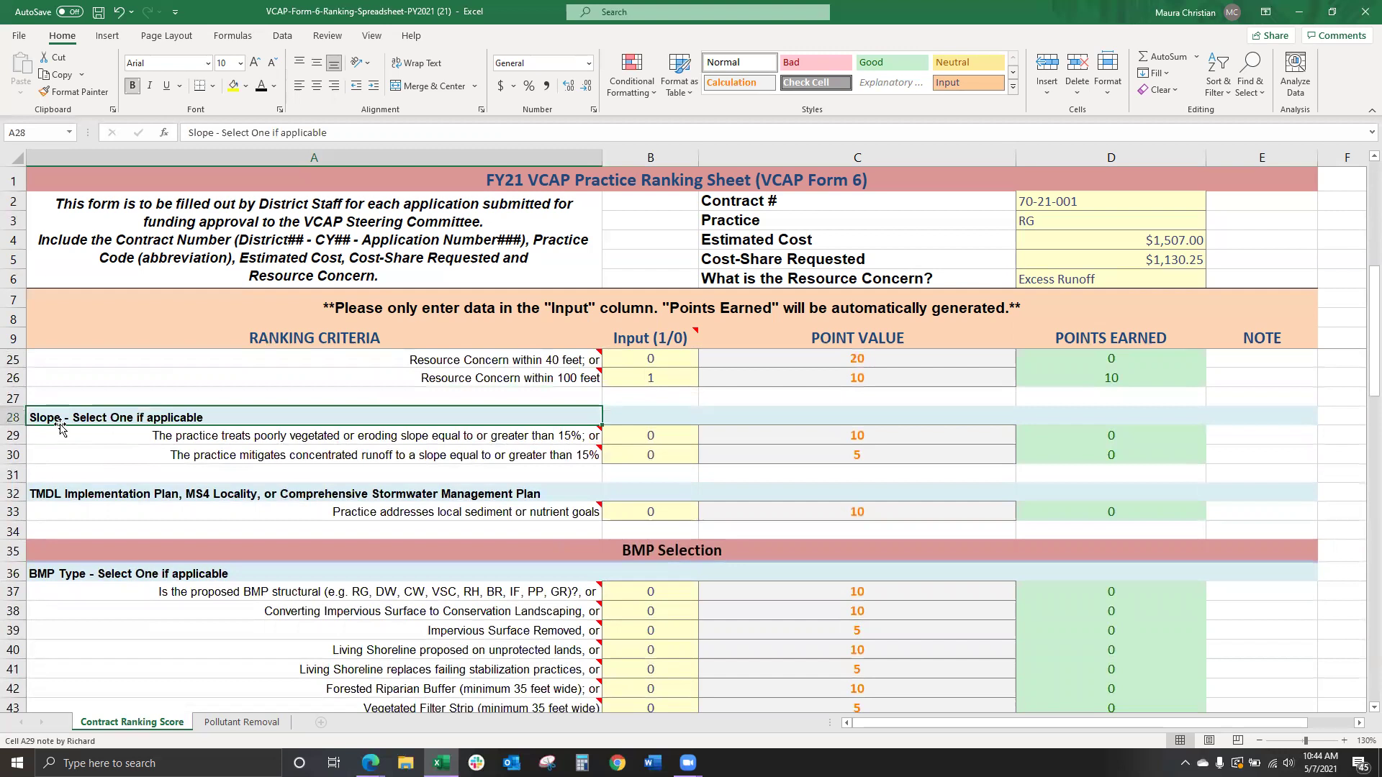
click(269, 473)
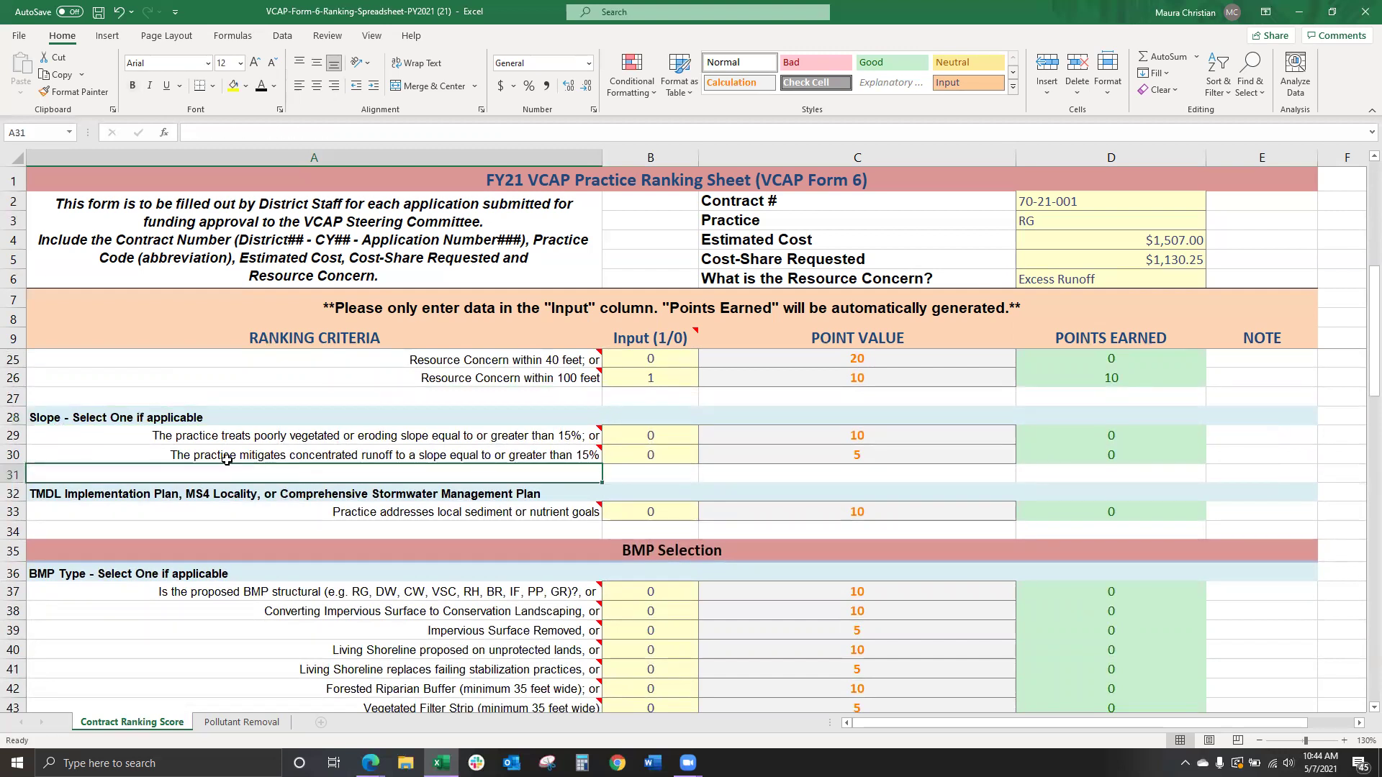
click(204, 432)
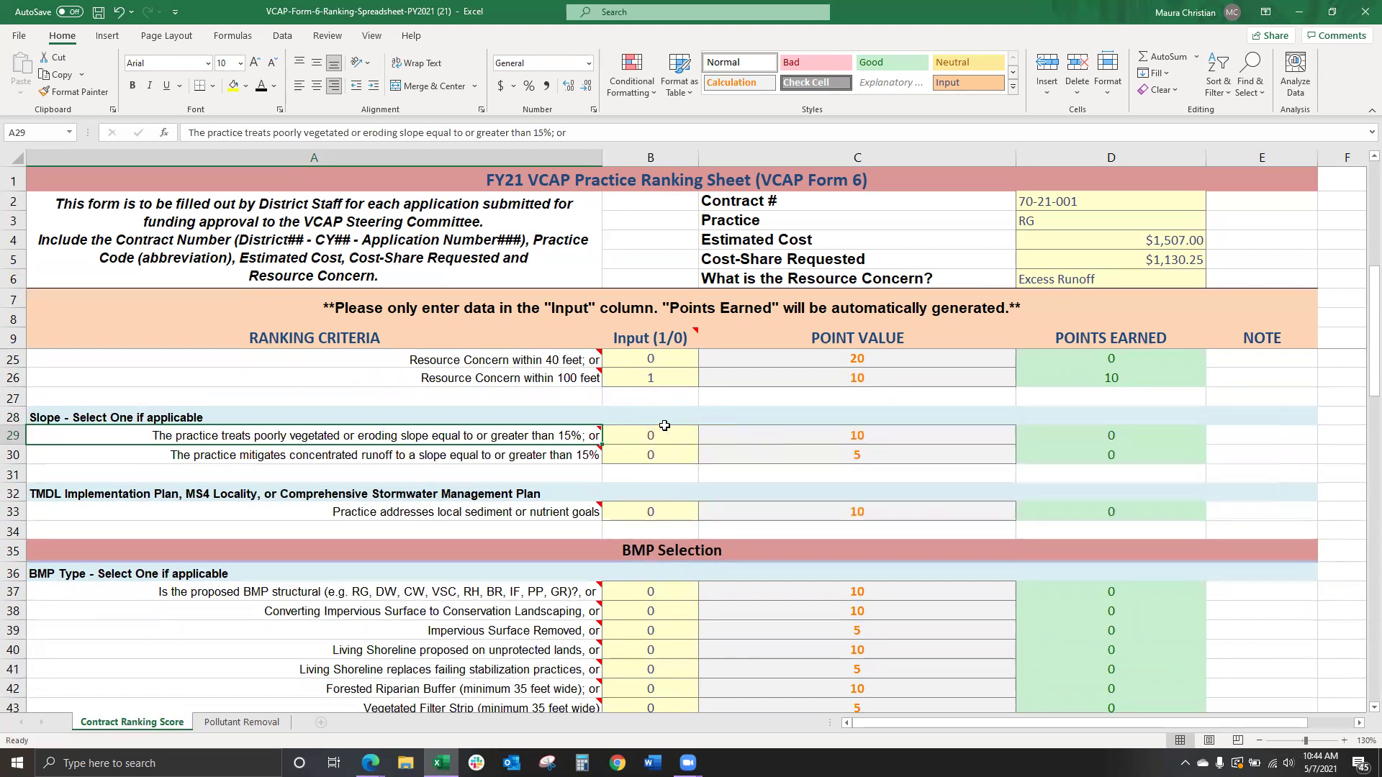
mouse_move(569, 436)
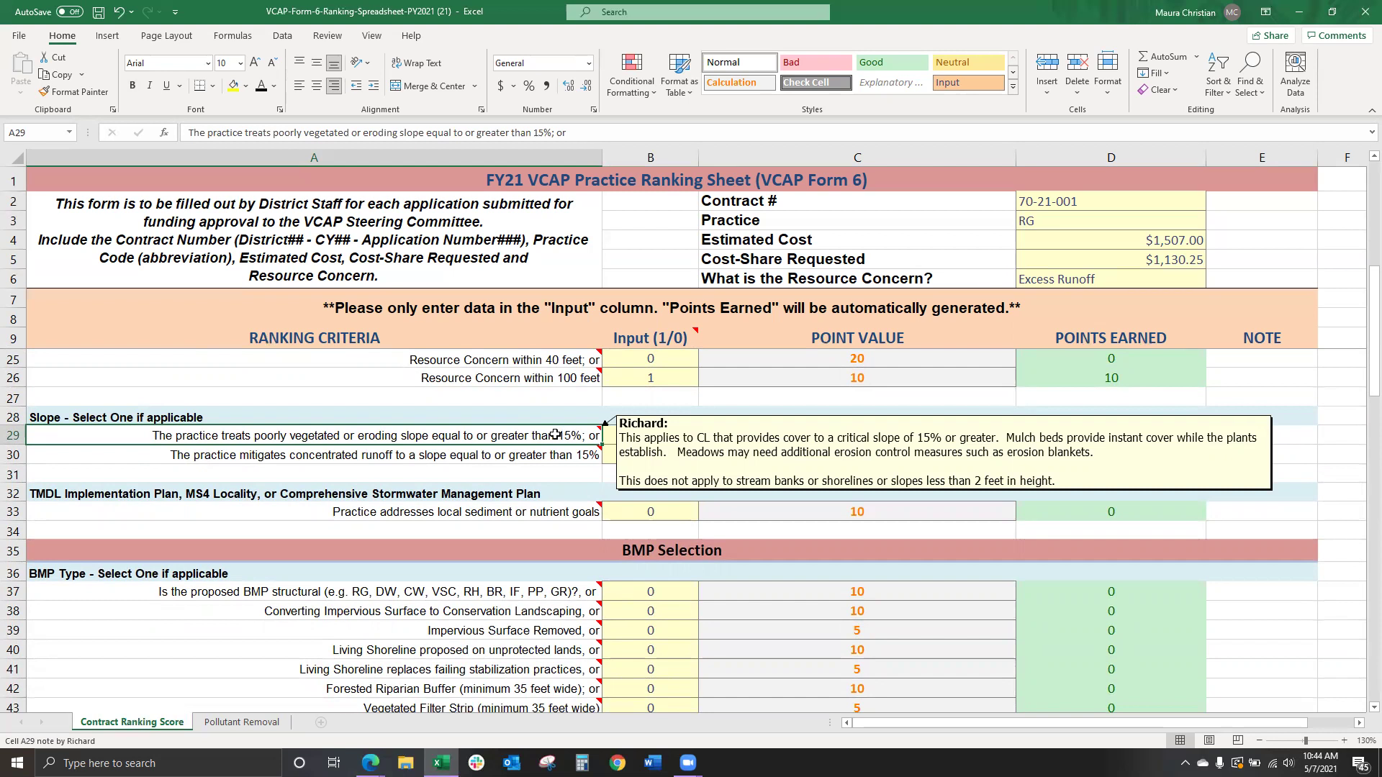
click(496, 454)
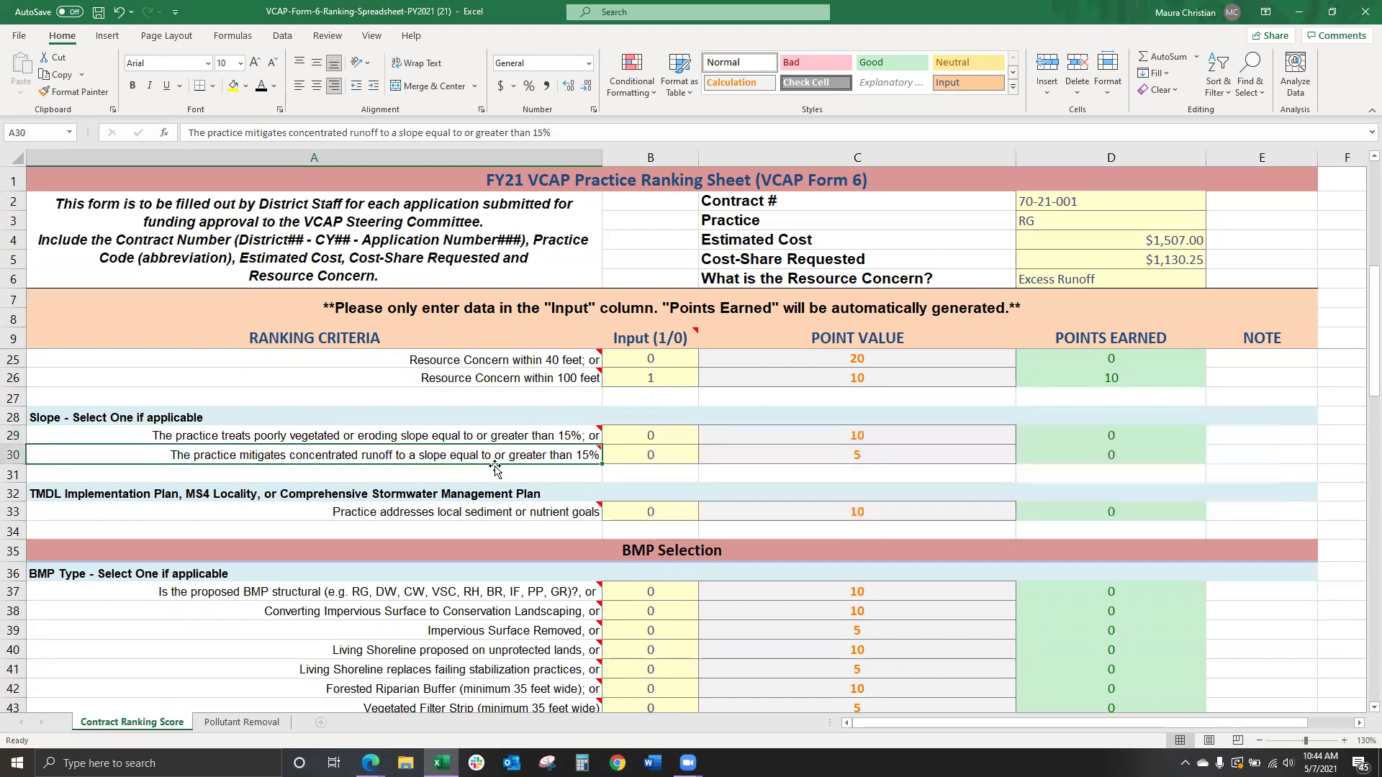
mouse_move(485, 456)
click(650, 457)
text(1)
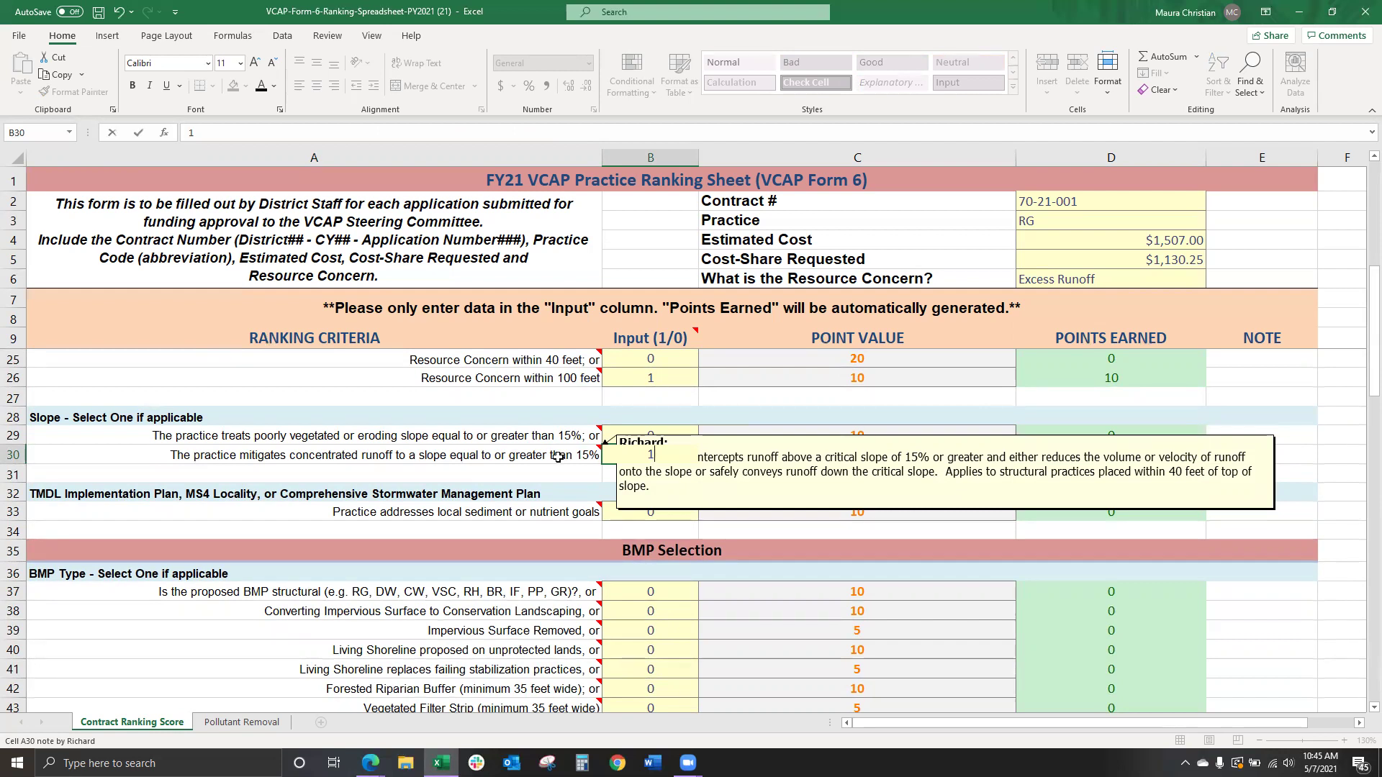
click(554, 475)
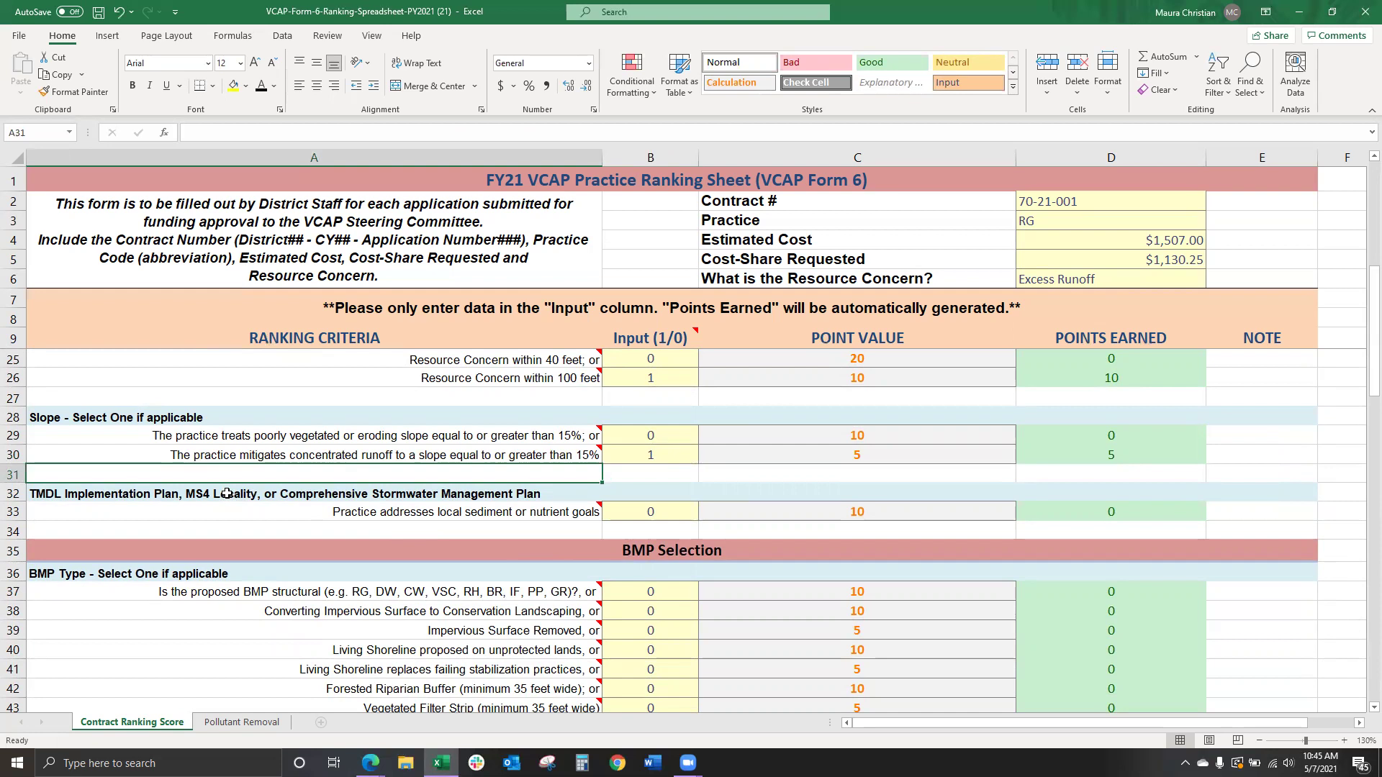
- Review the local sediment or nutrient goals criterion under TMDL Implementation Plan and switch to DEQ's Environmental Data Mapper in the browser
click(224, 495)
click(218, 527)
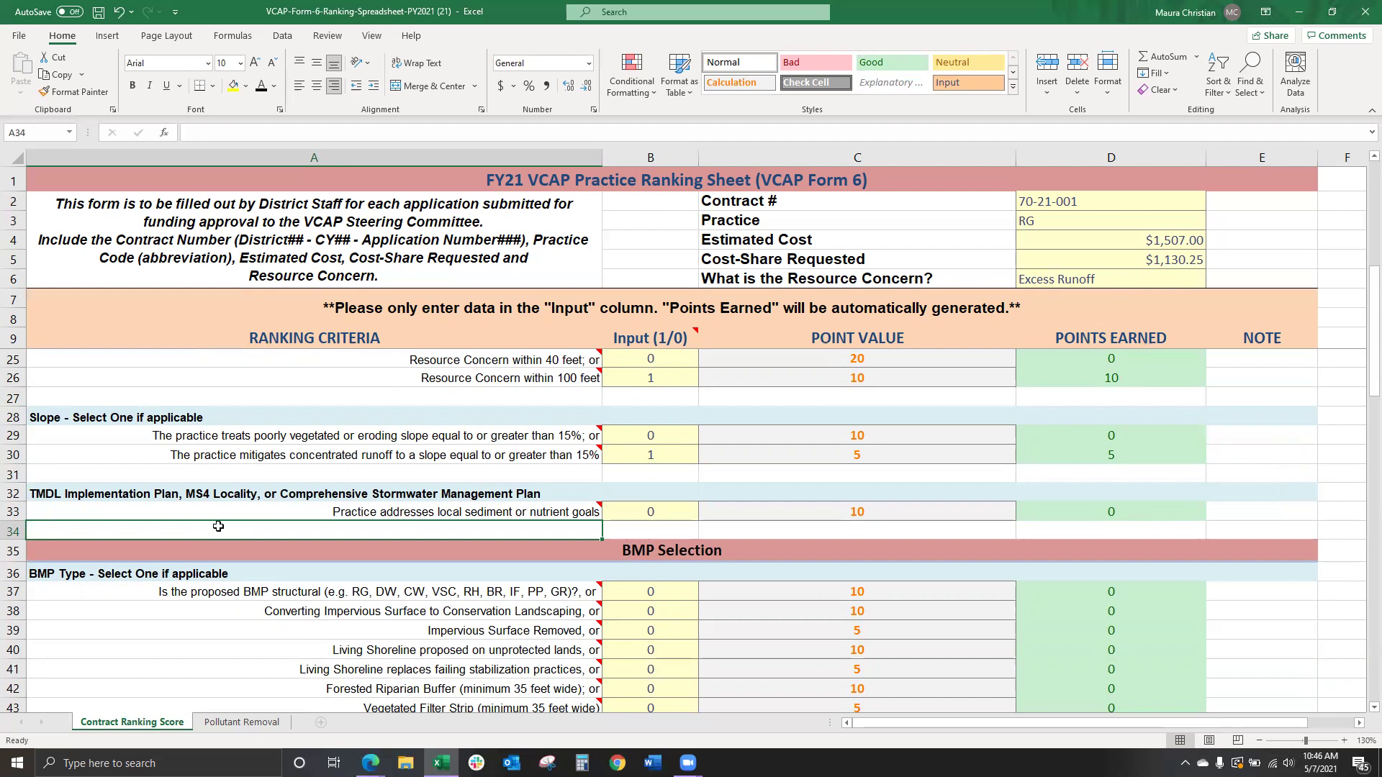
click(169, 512)
click(175, 529)
click(294, 691)
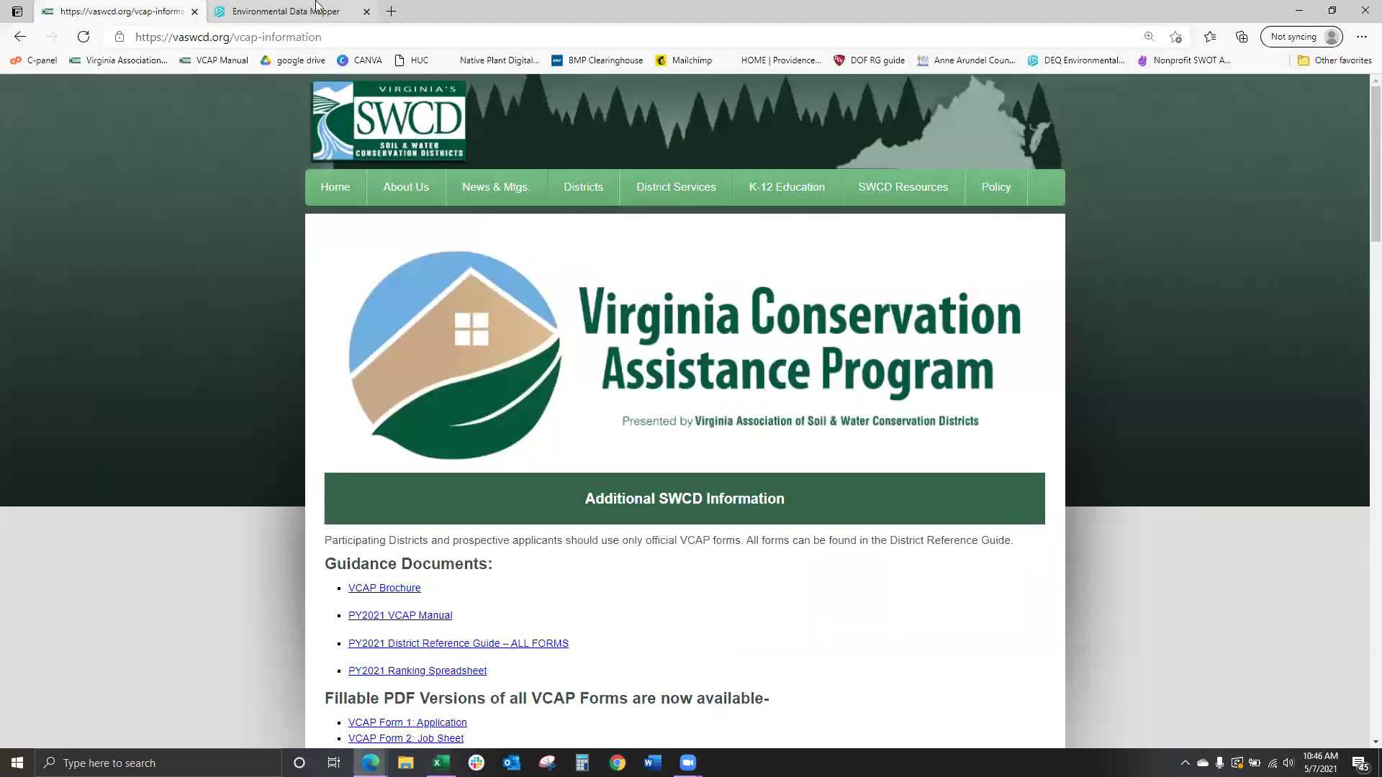
click(316, 7)
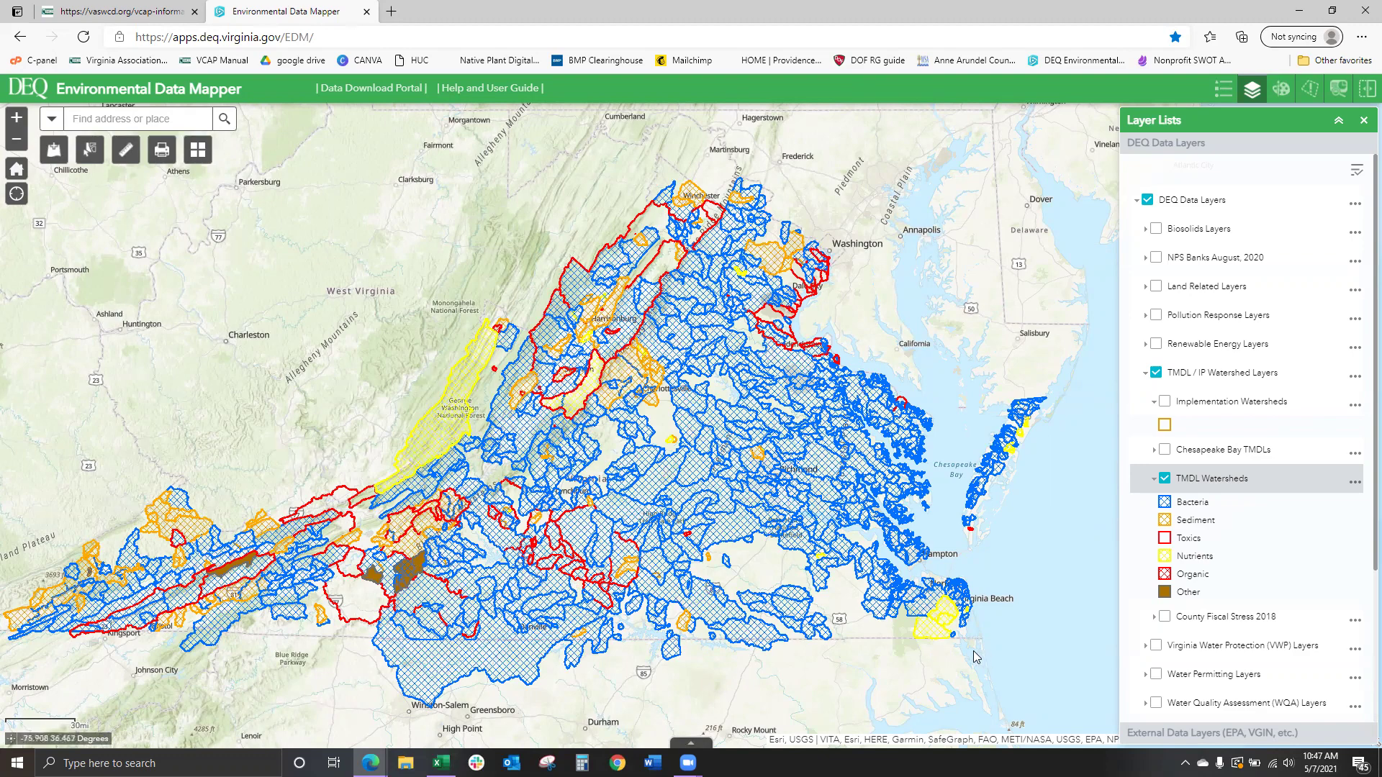
- Inspect the Northwest River TMDL watershed south of Chesapeake, check its pollutant name, and close its details
scroll(929, 629, up, 5)
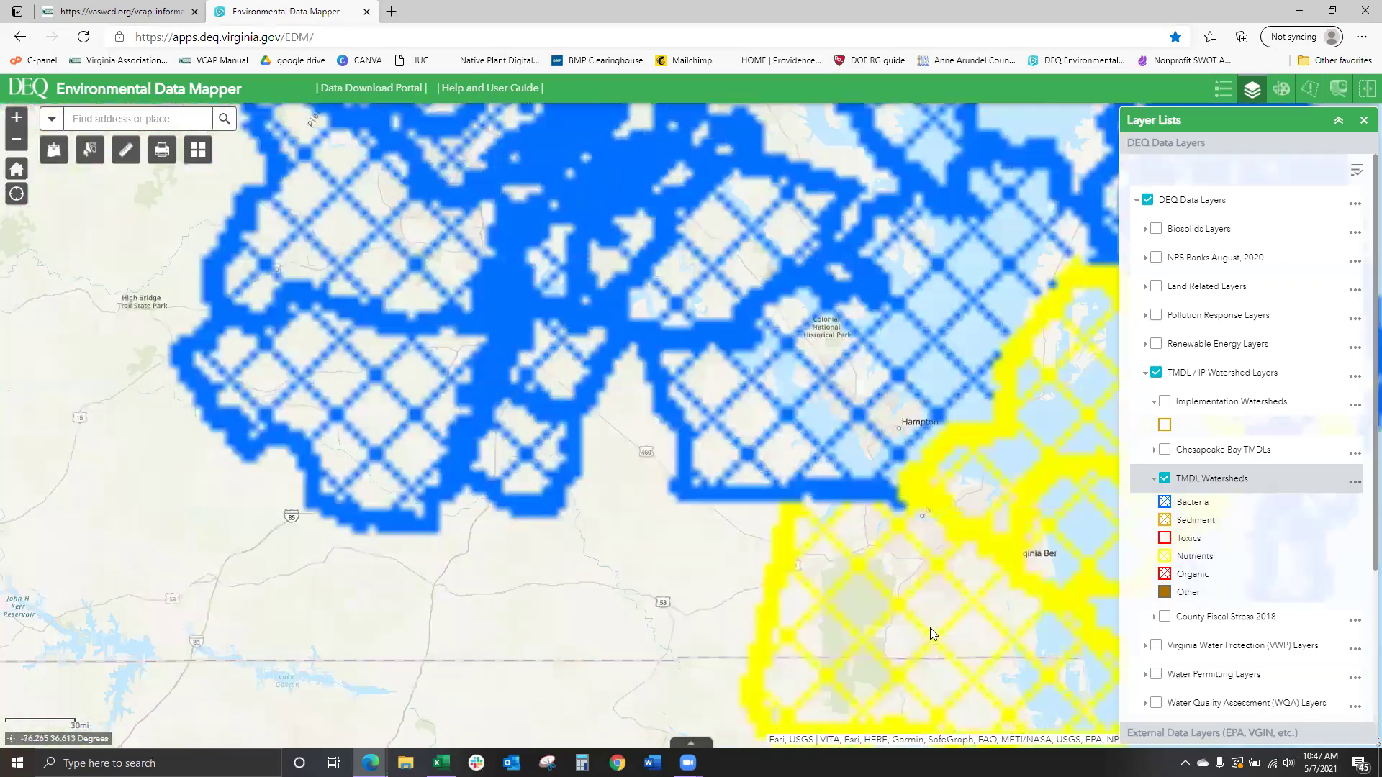
scroll(919, 609, down, 1)
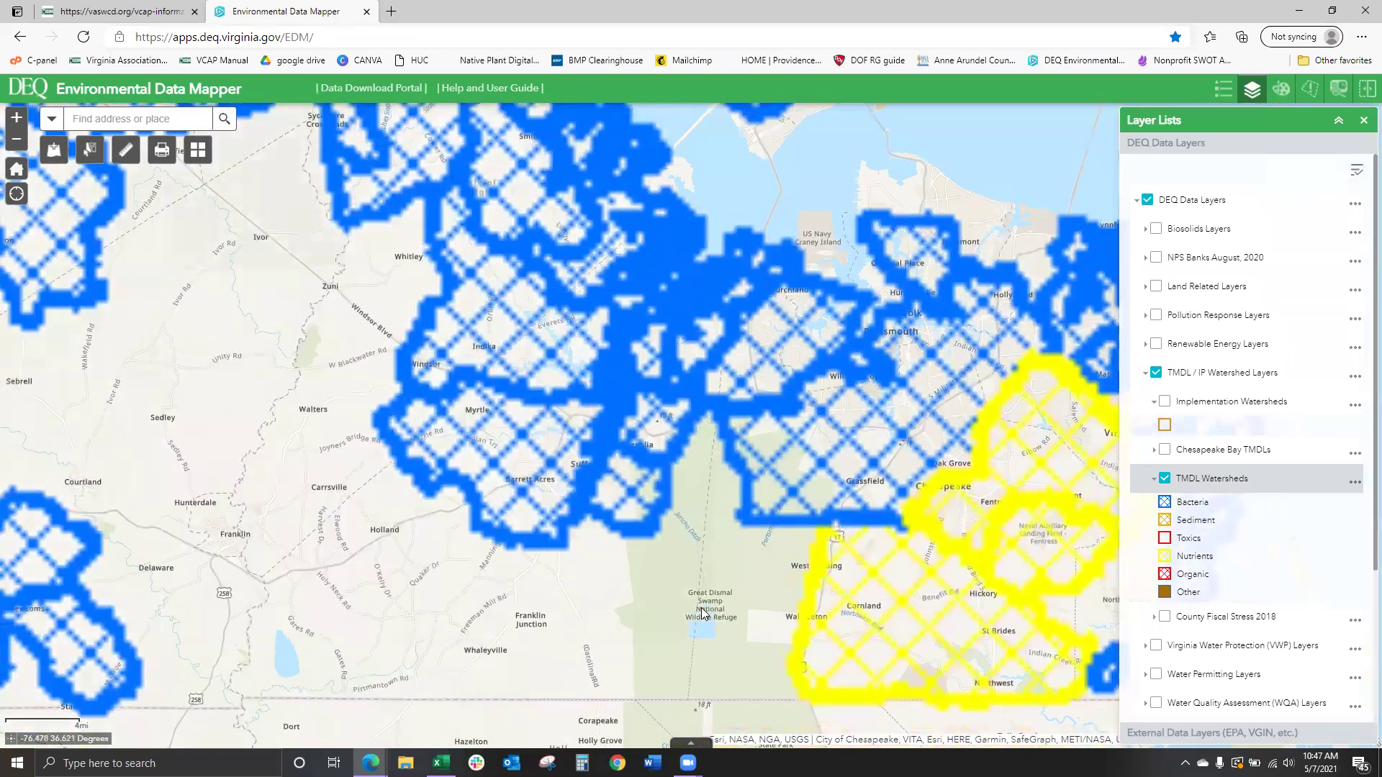
click(884, 633)
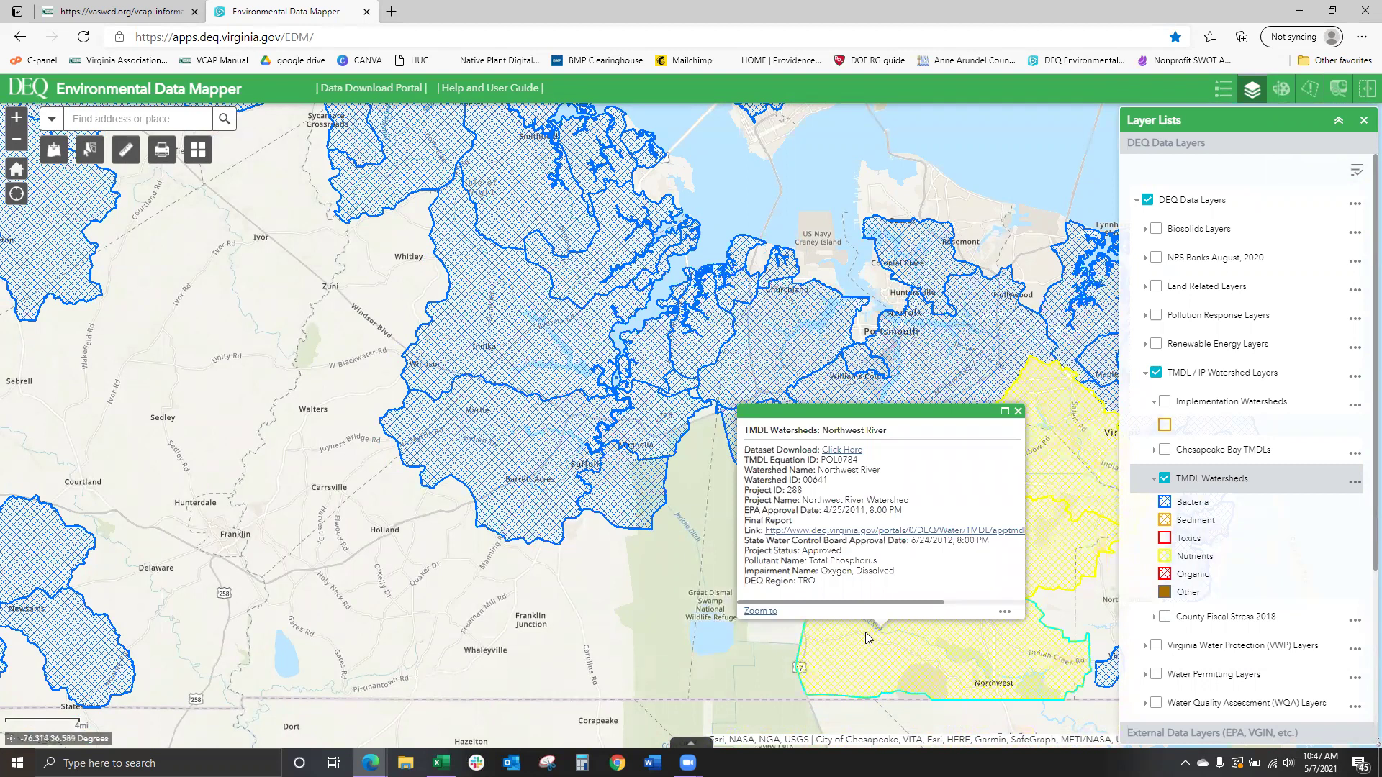
click(1077, 456)
click(1043, 561)
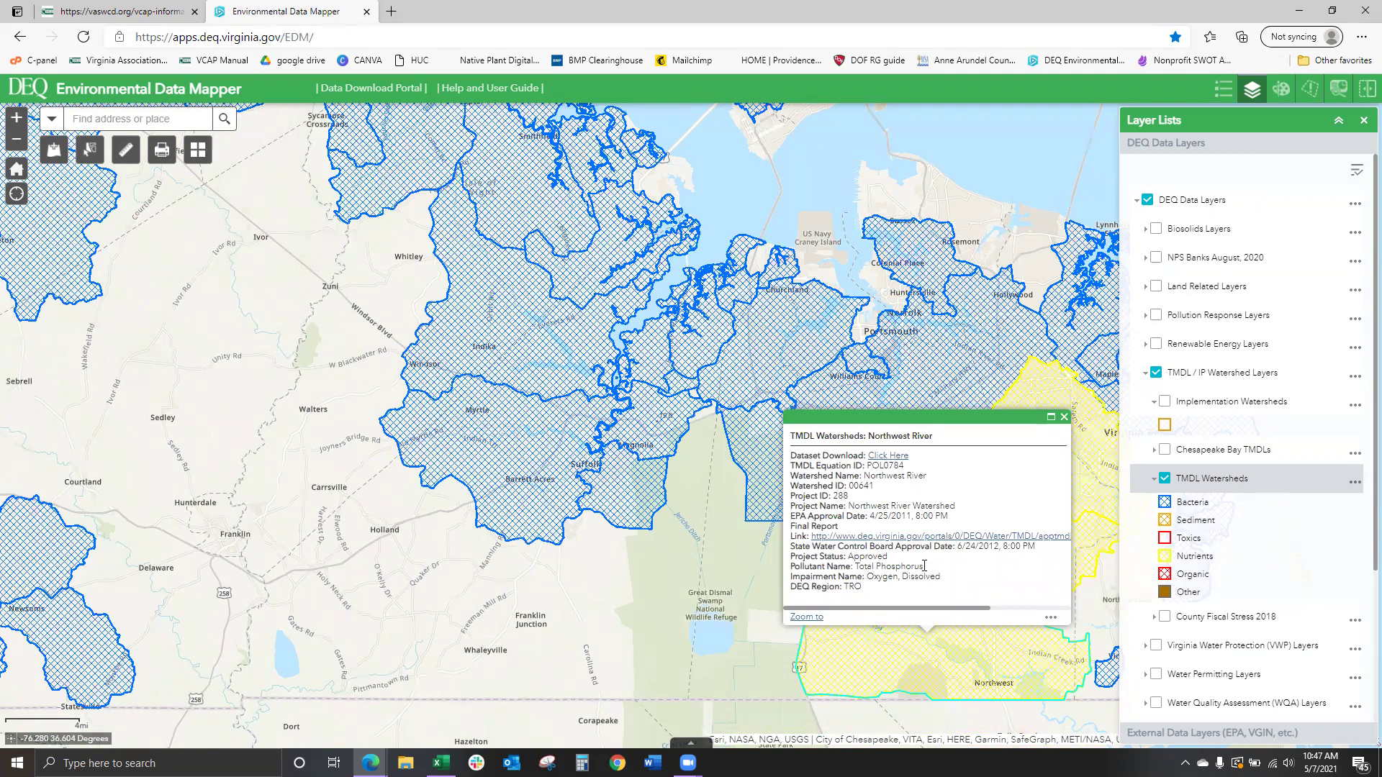
drag(925, 569, 853, 566)
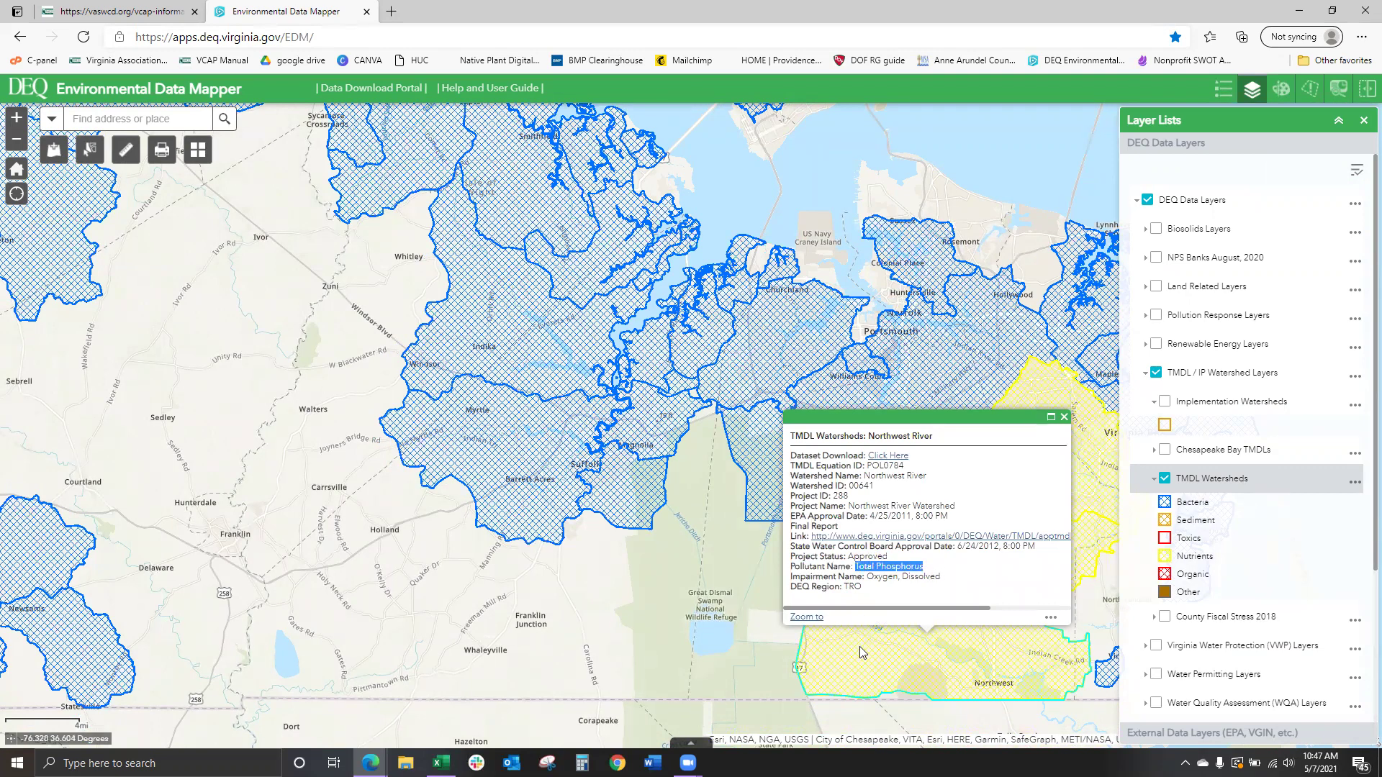
click(1064, 419)
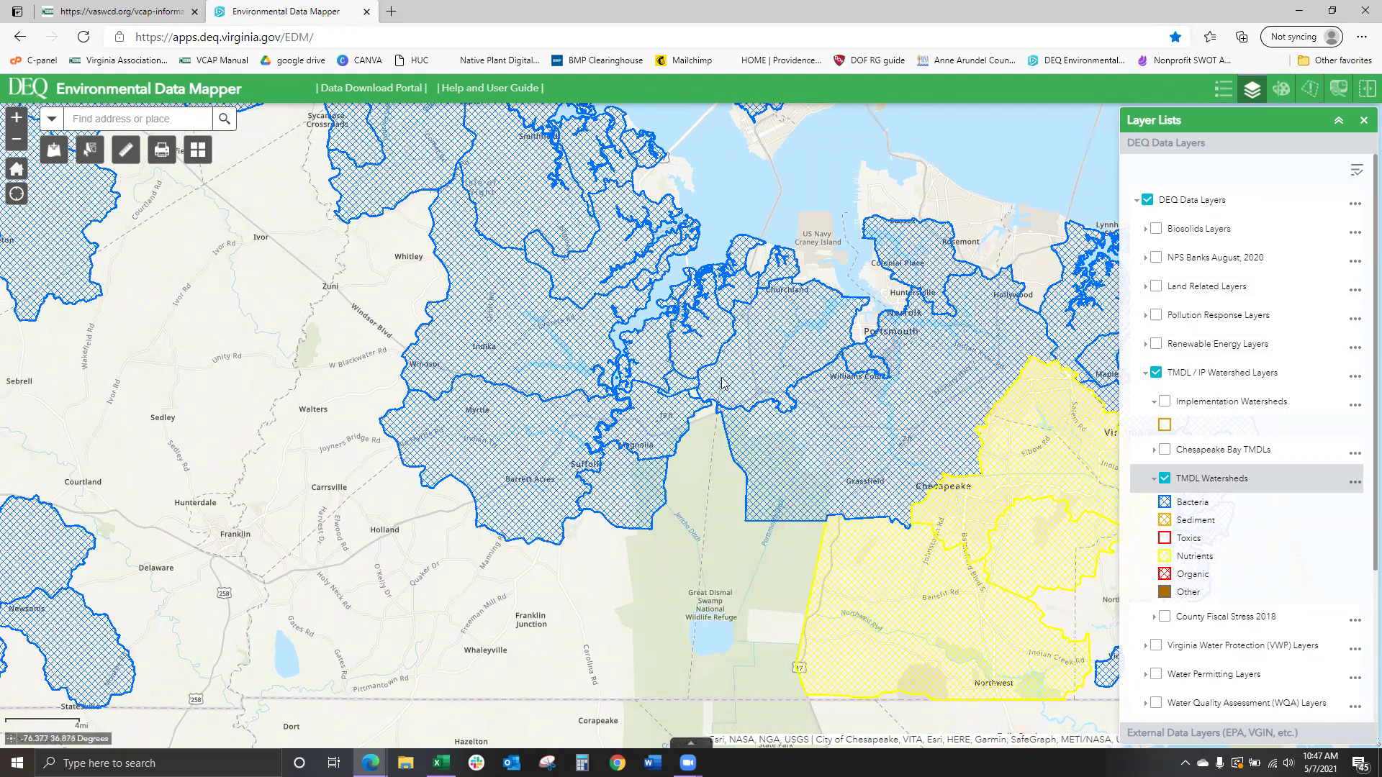
- Switch back to the ranking sheet in Excel and enter 1 for the structural BMP criterion under BMP Type
click(441, 763)
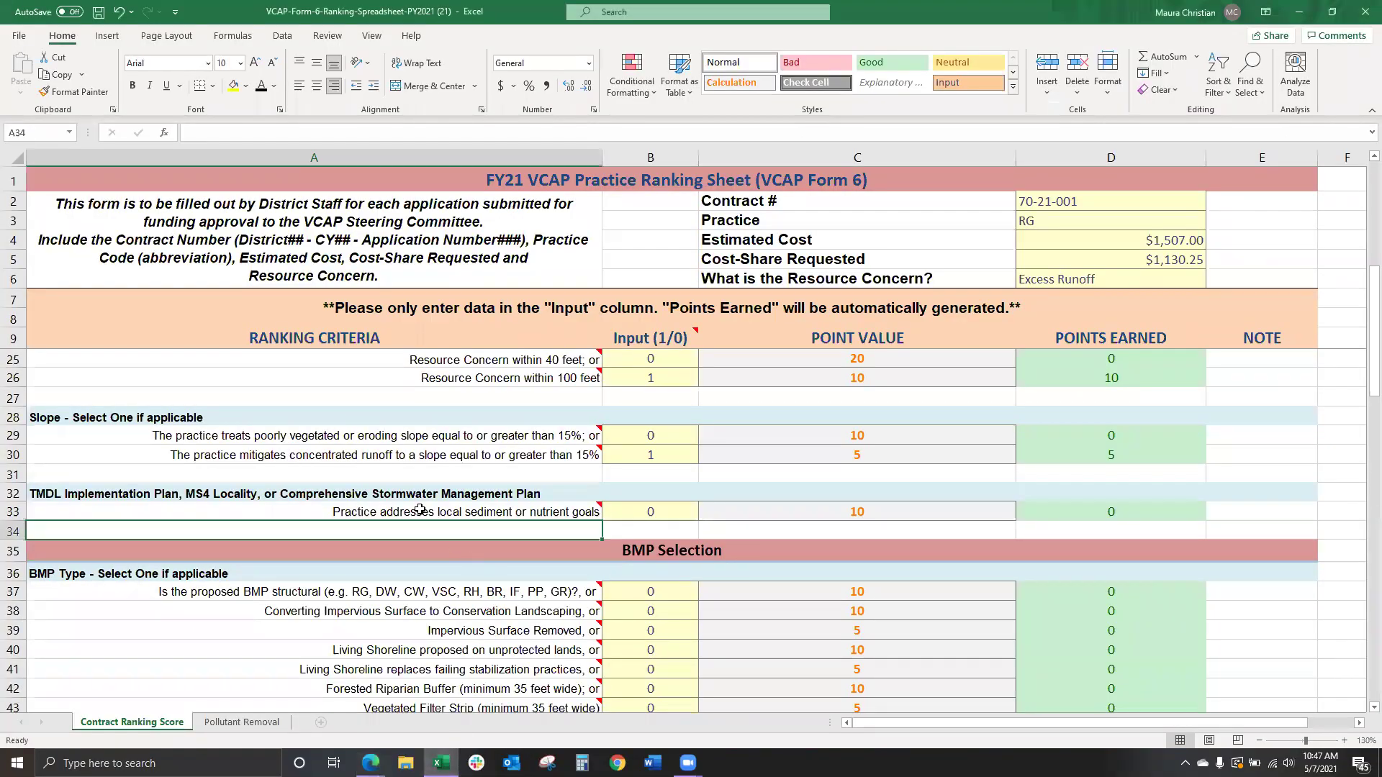
scroll(420, 511, down, 1)
mouse_move(379, 558)
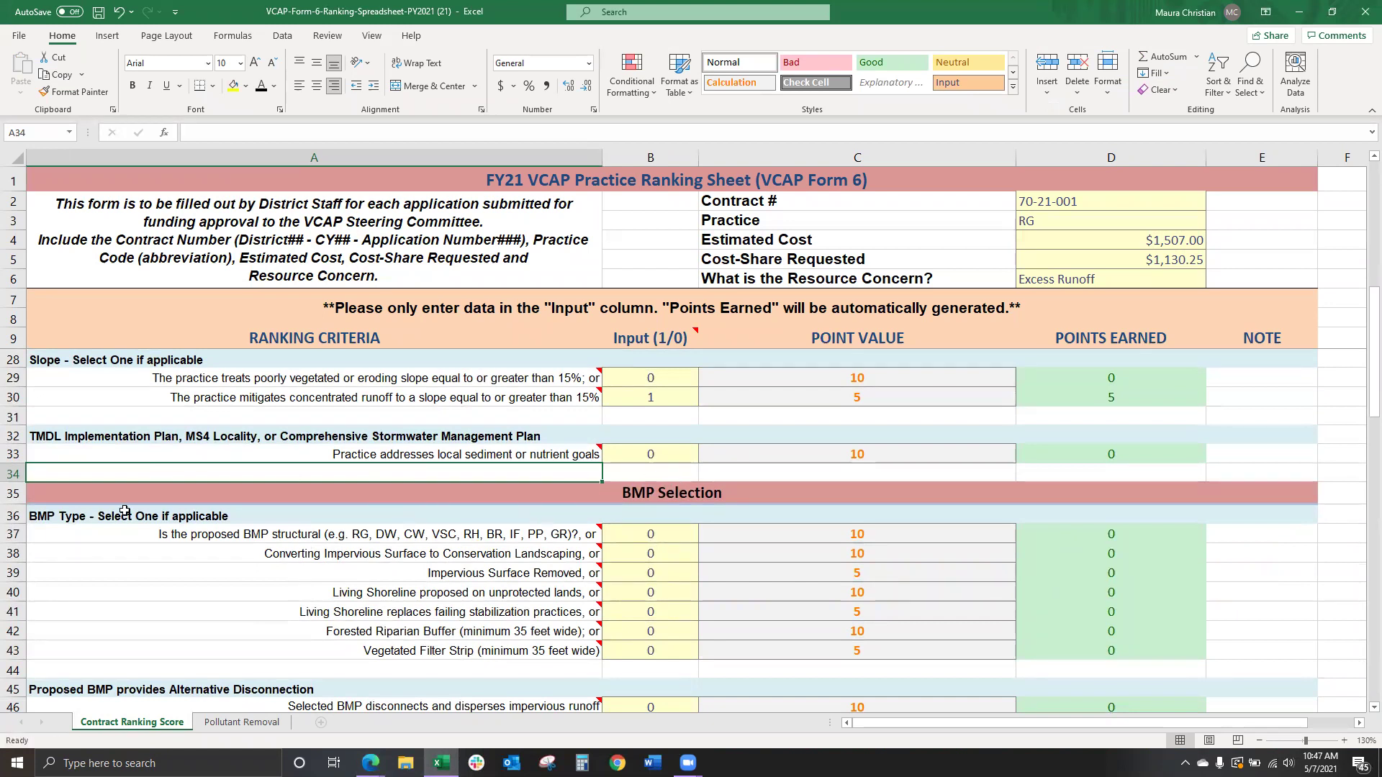
scroll(282, 516, down, 2)
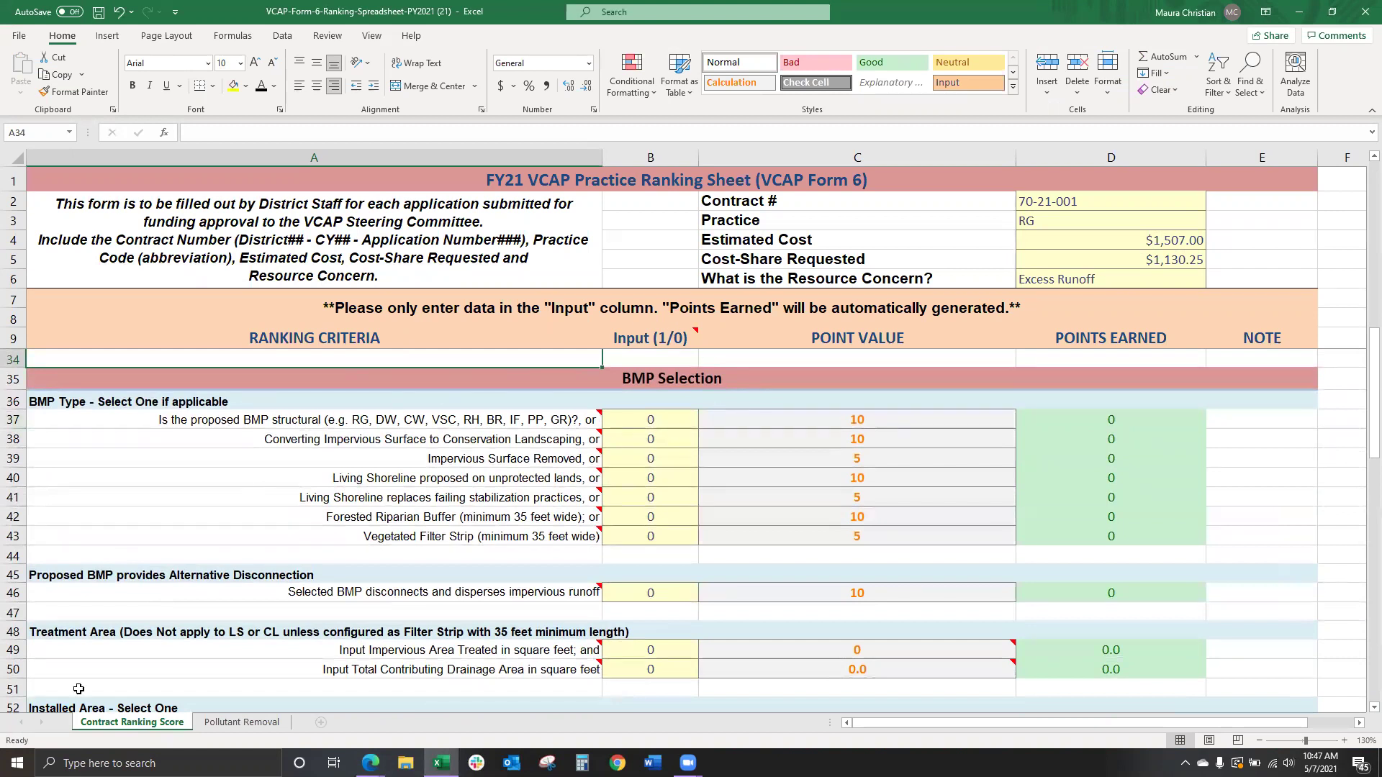
click(171, 555)
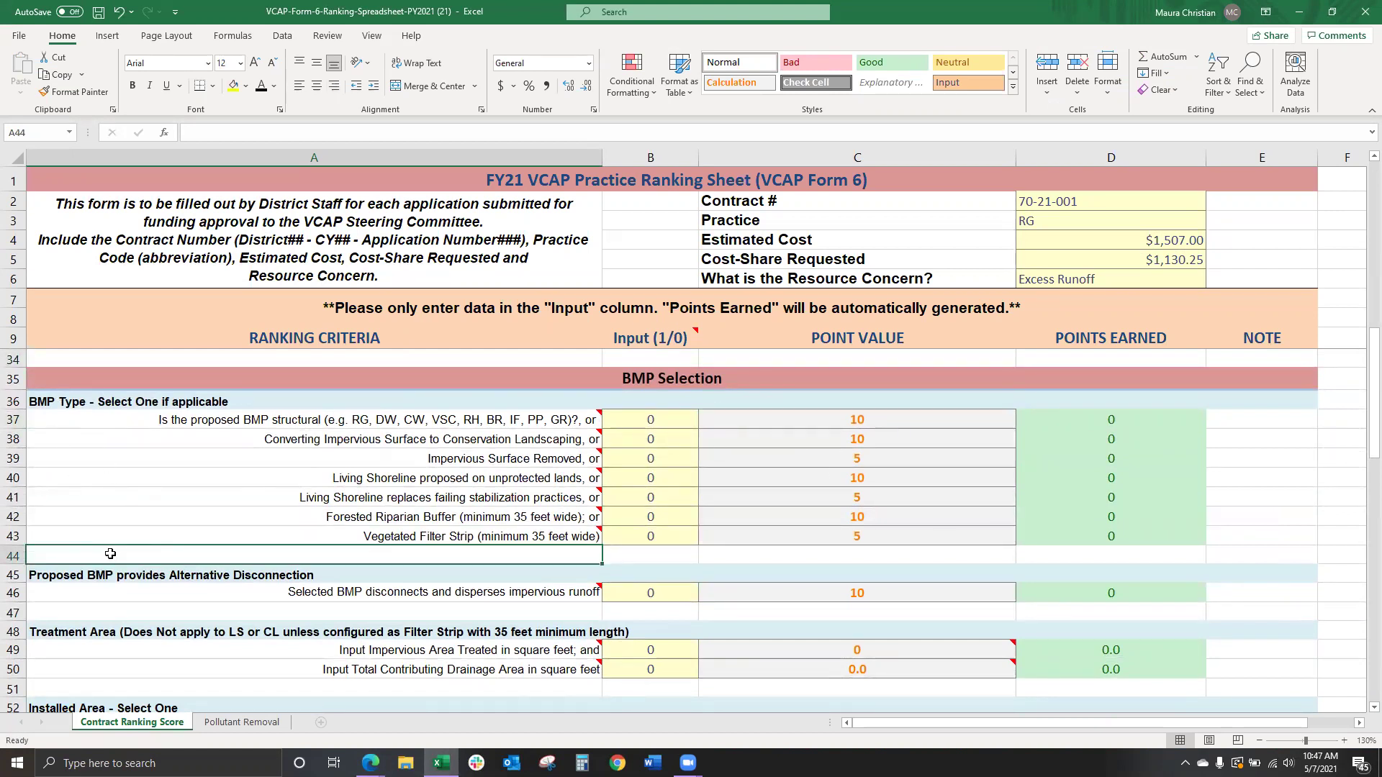
double_click(639, 414)
key(BackSpace)
text(1)
click(652, 553)
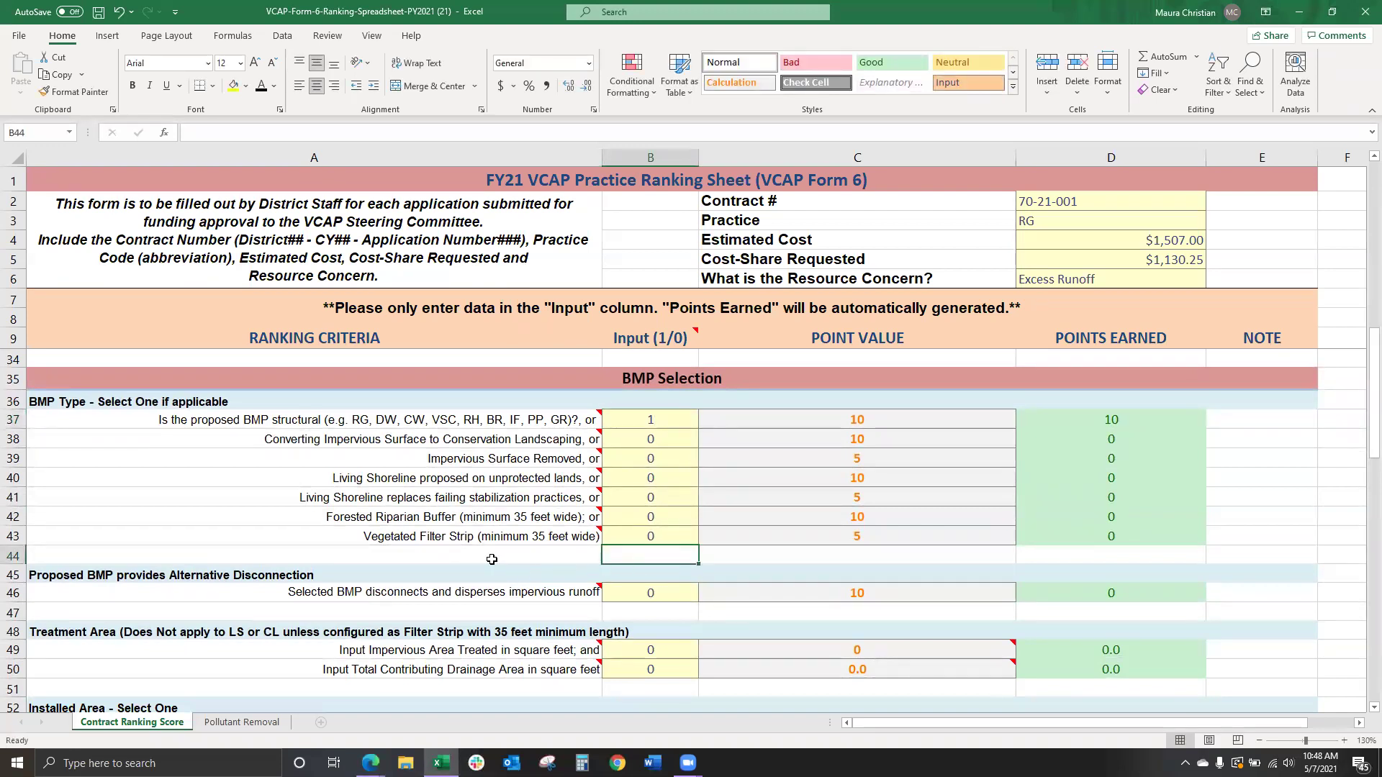
click(439, 560)
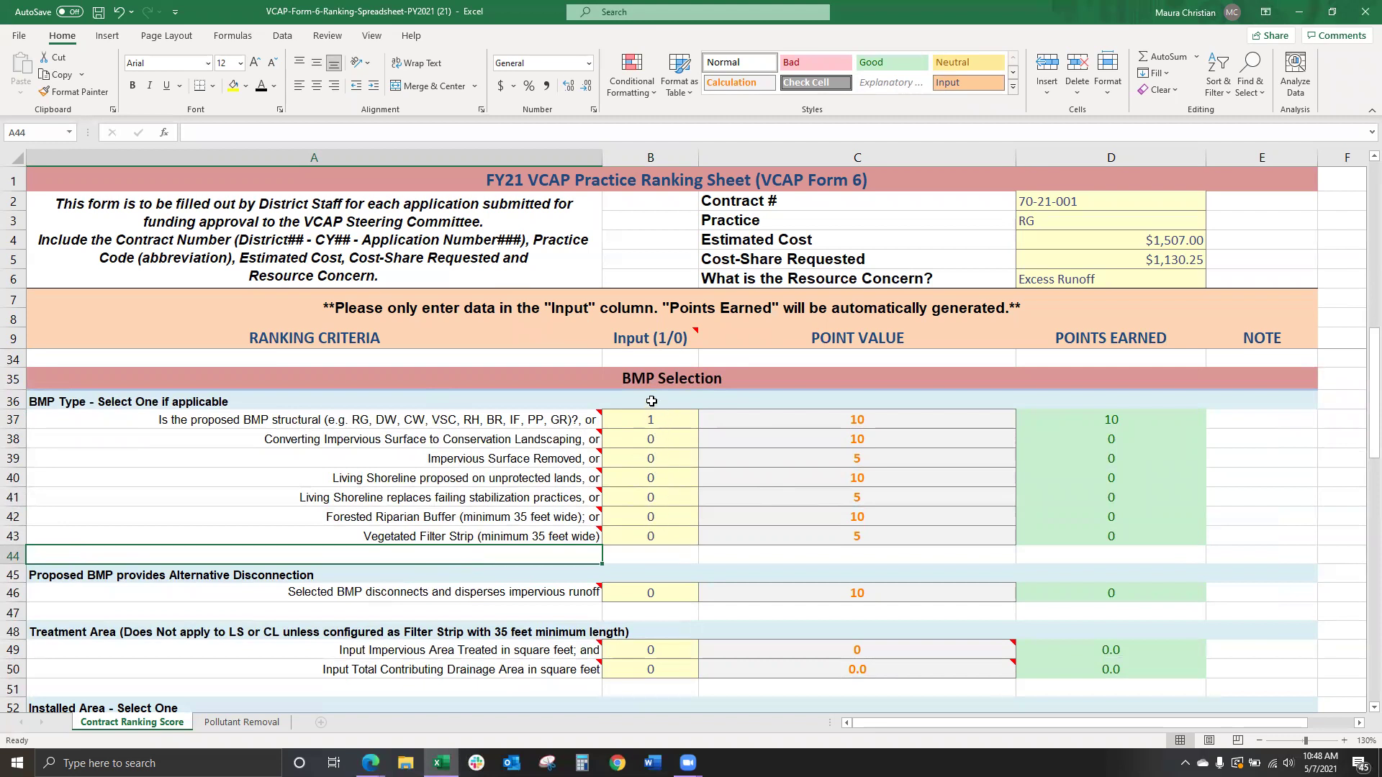
click(648, 559)
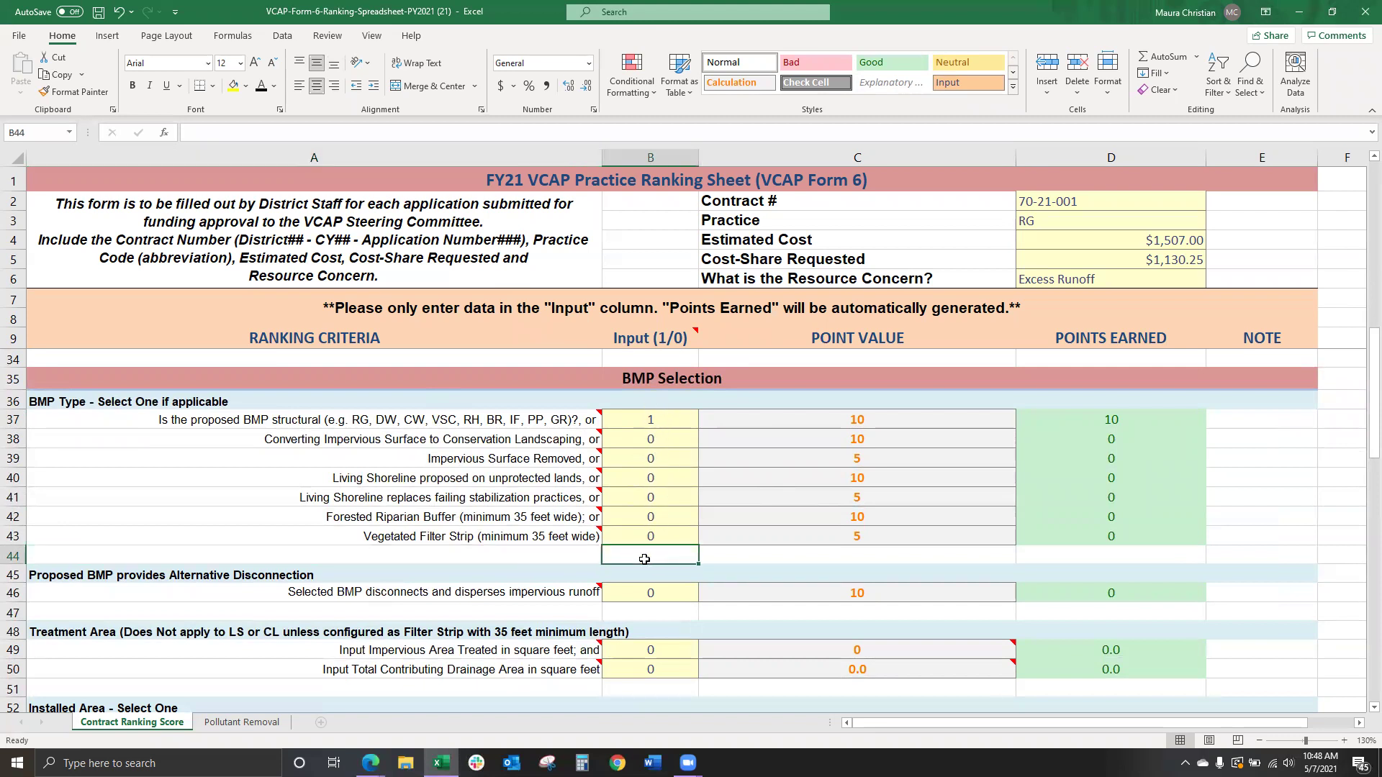
click(423, 559)
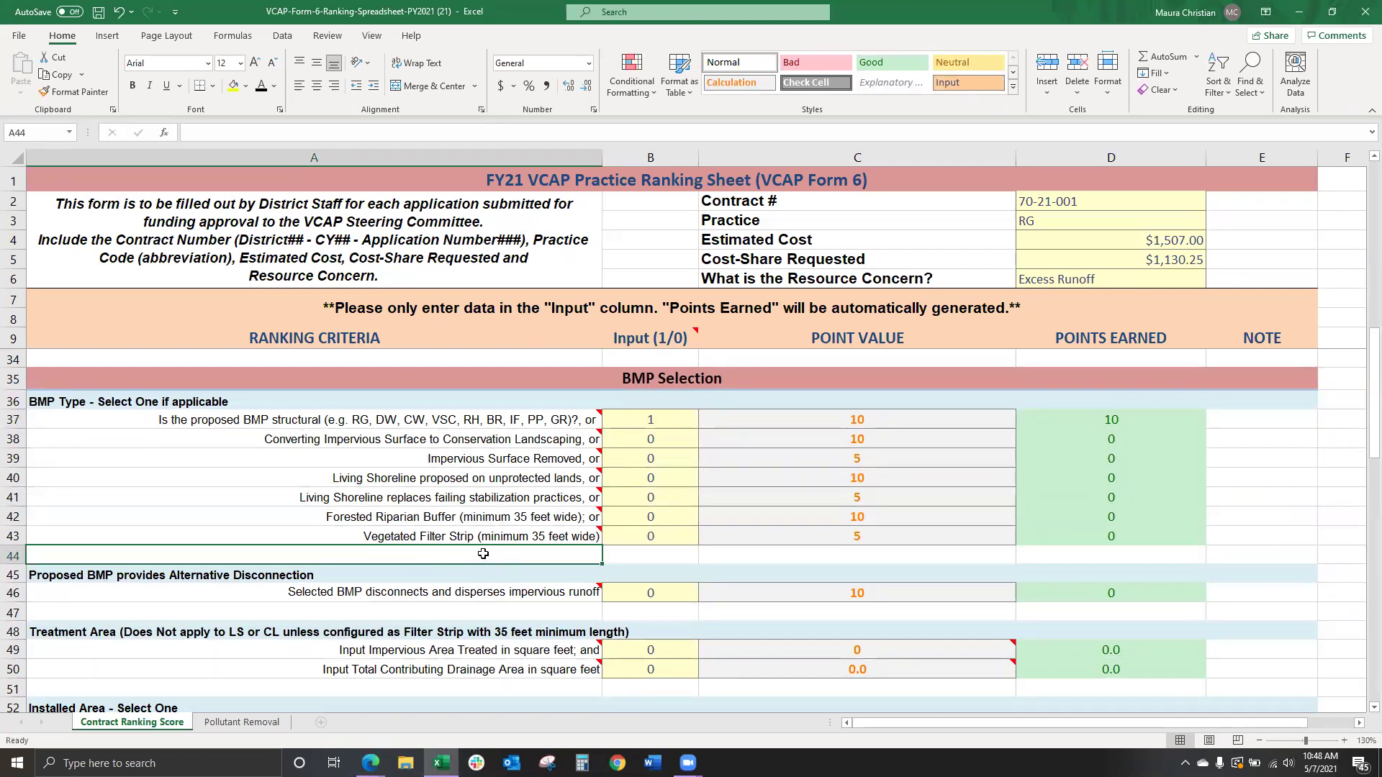
- Enter 1 for the selected BMP disconnecting and dispersing impervious runoff under Proposed BMP provides Alternative Disconnection
click(459, 611)
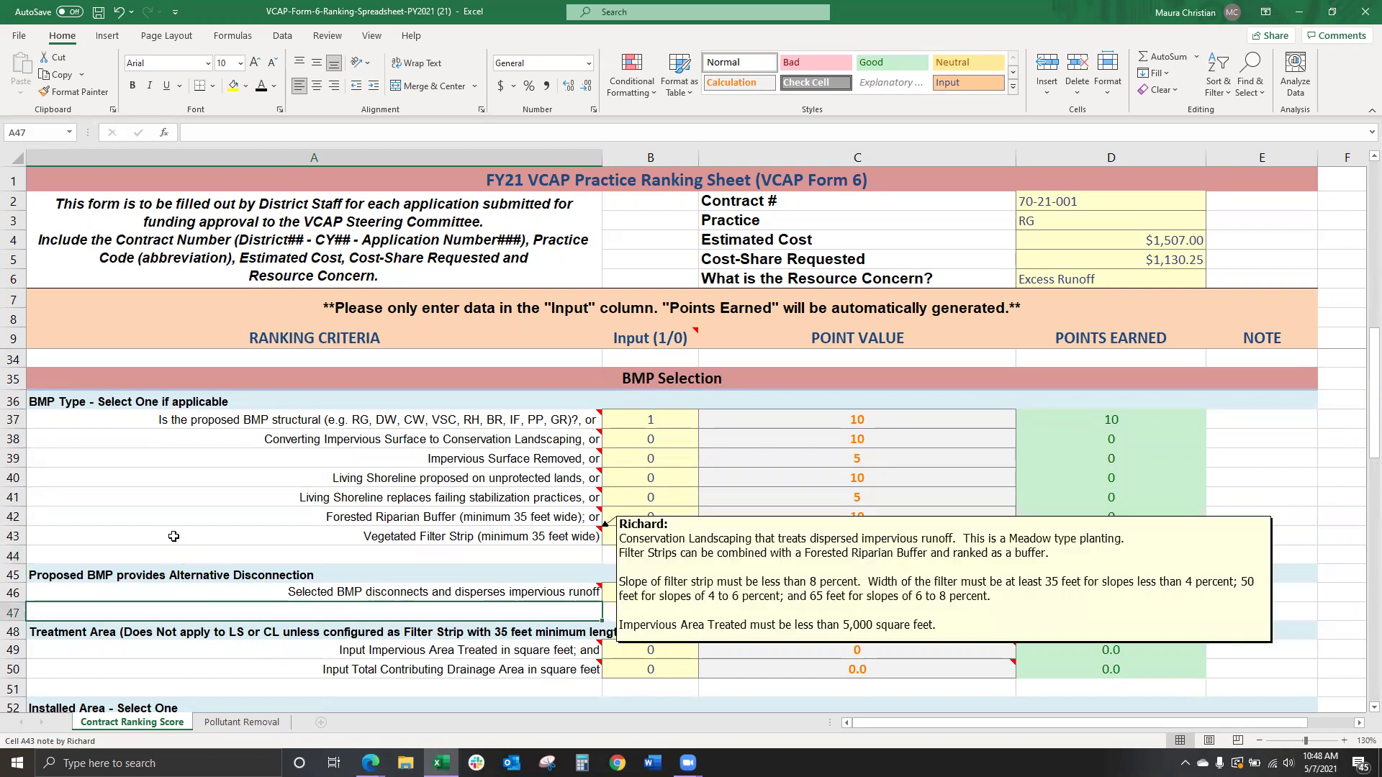
scroll(174, 537, down, 2)
scroll(174, 536, down, 2)
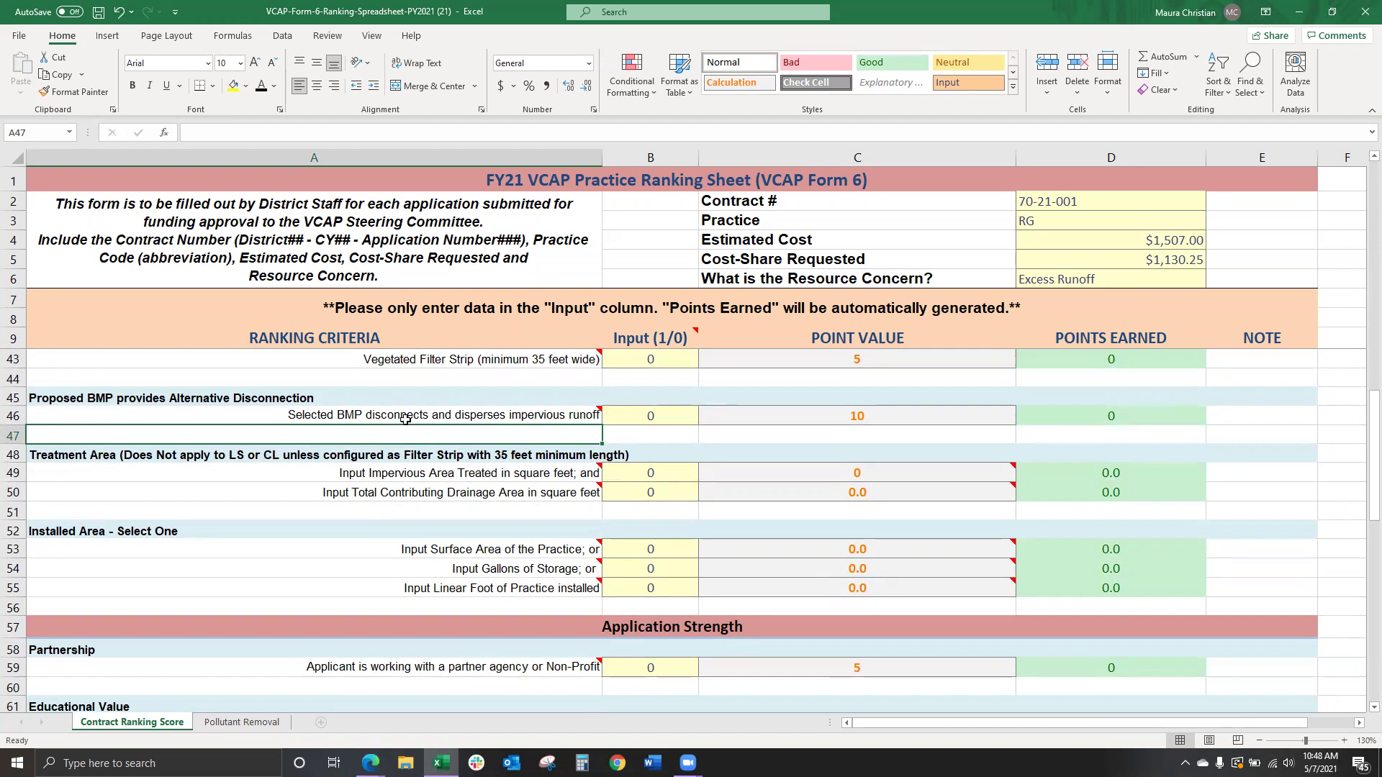
mouse_move(401, 416)
double_click(668, 415)
text(1)
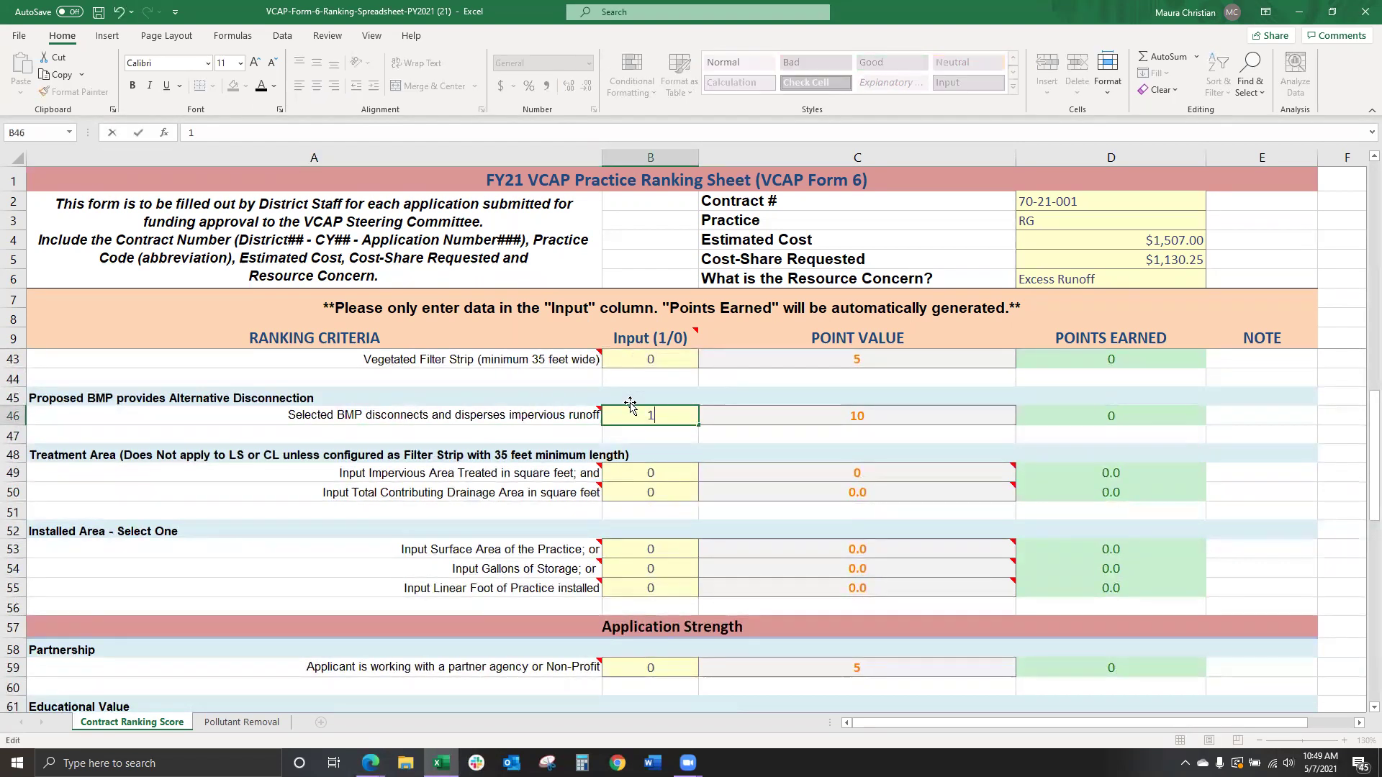
click(568, 438)
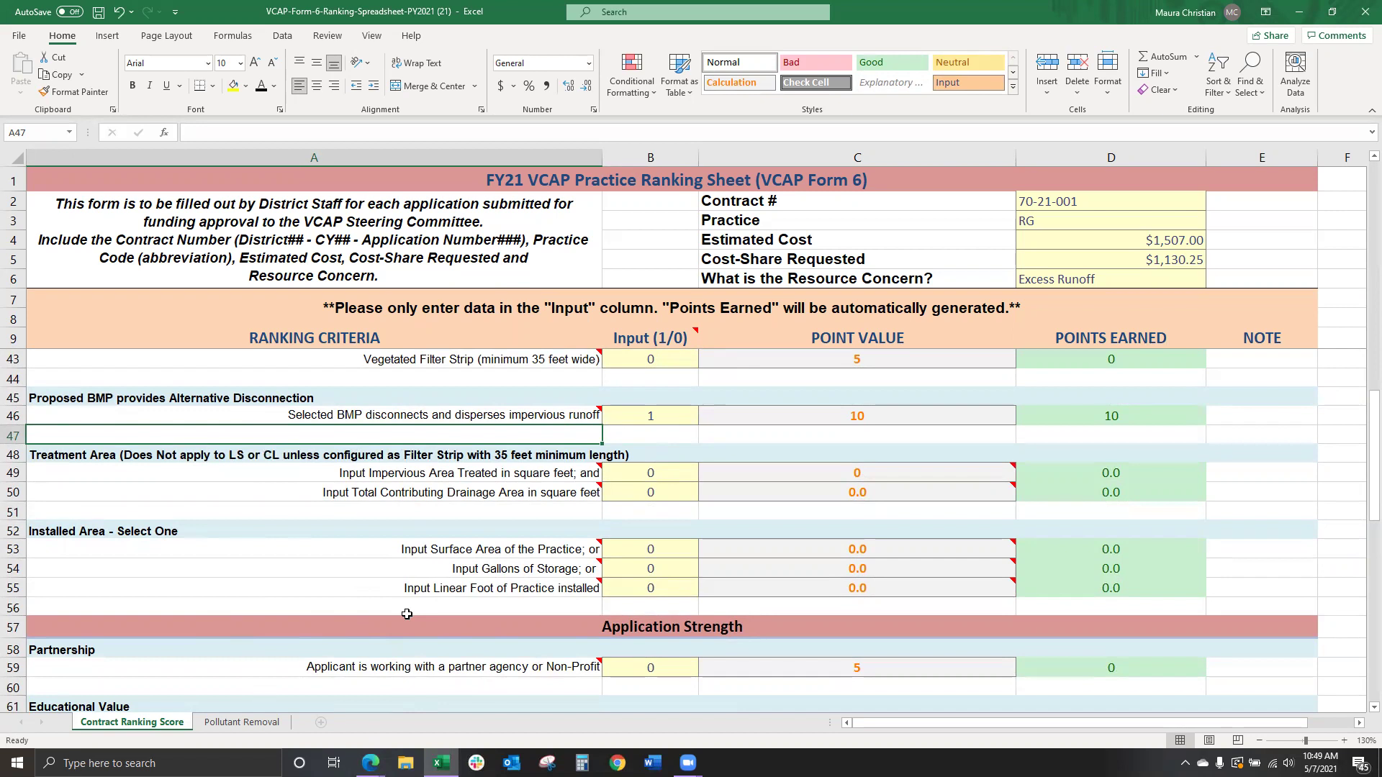
- Under Treatment Area, enter 1936 square feet as the Impervious Area Treated
click(164, 457)
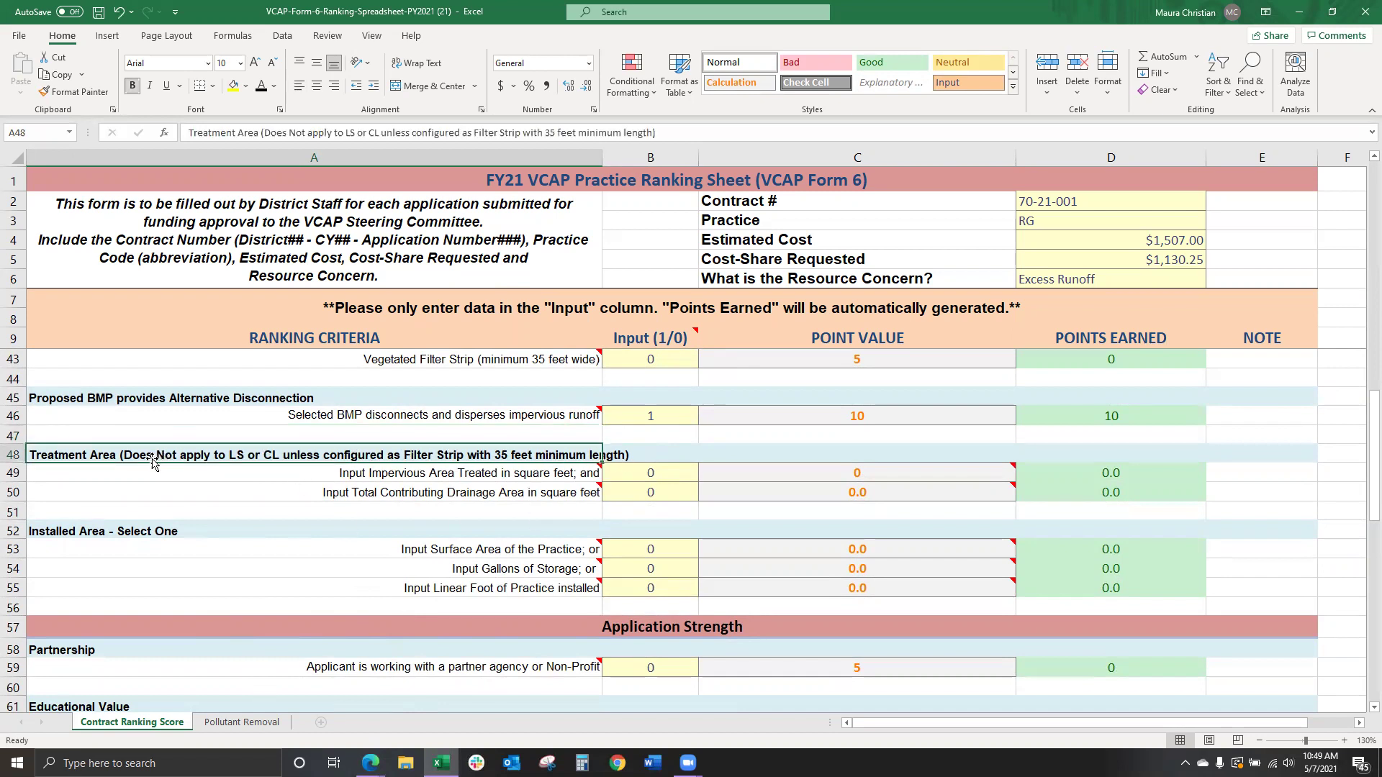
click(336, 508)
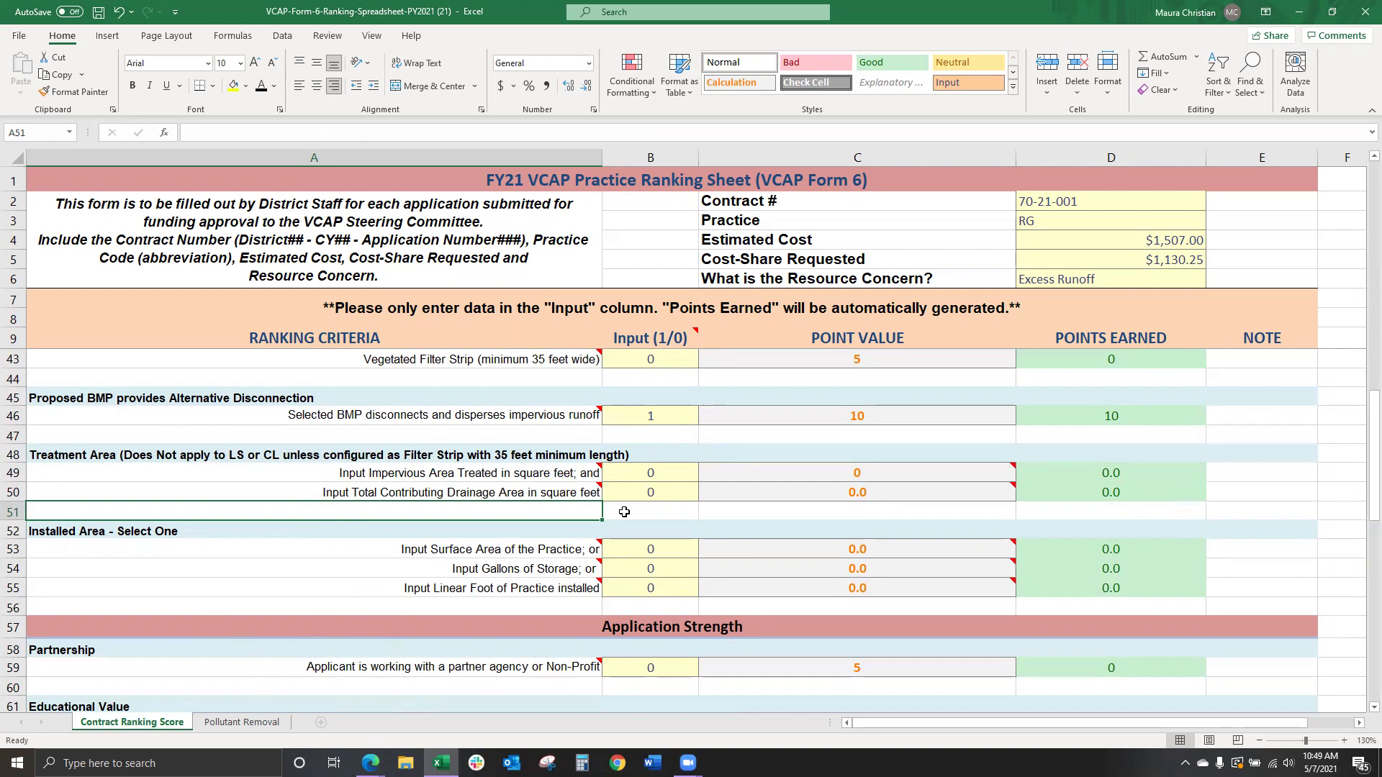
drag(634, 520, 562, 523)
mouse_move(389, 466)
double_click(645, 475)
double_click(652, 474)
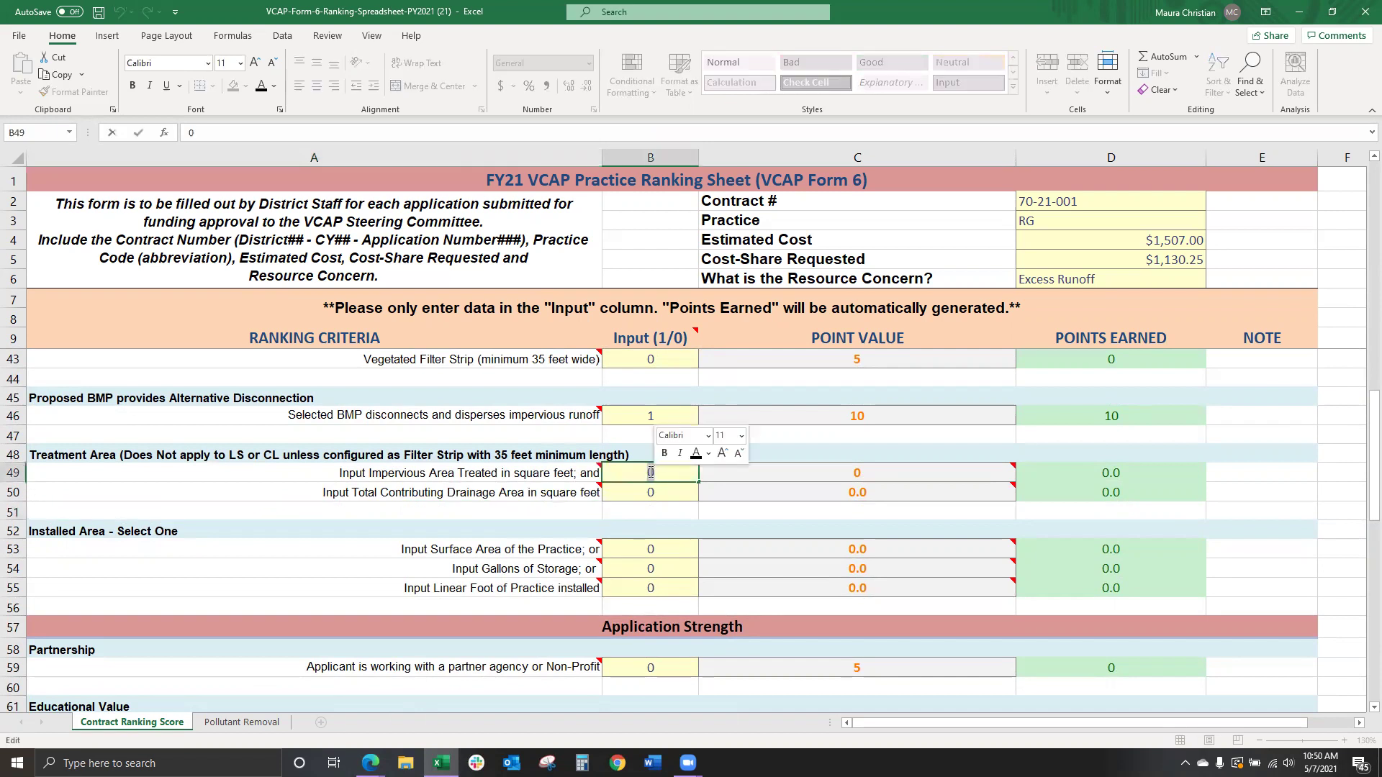
text(19)
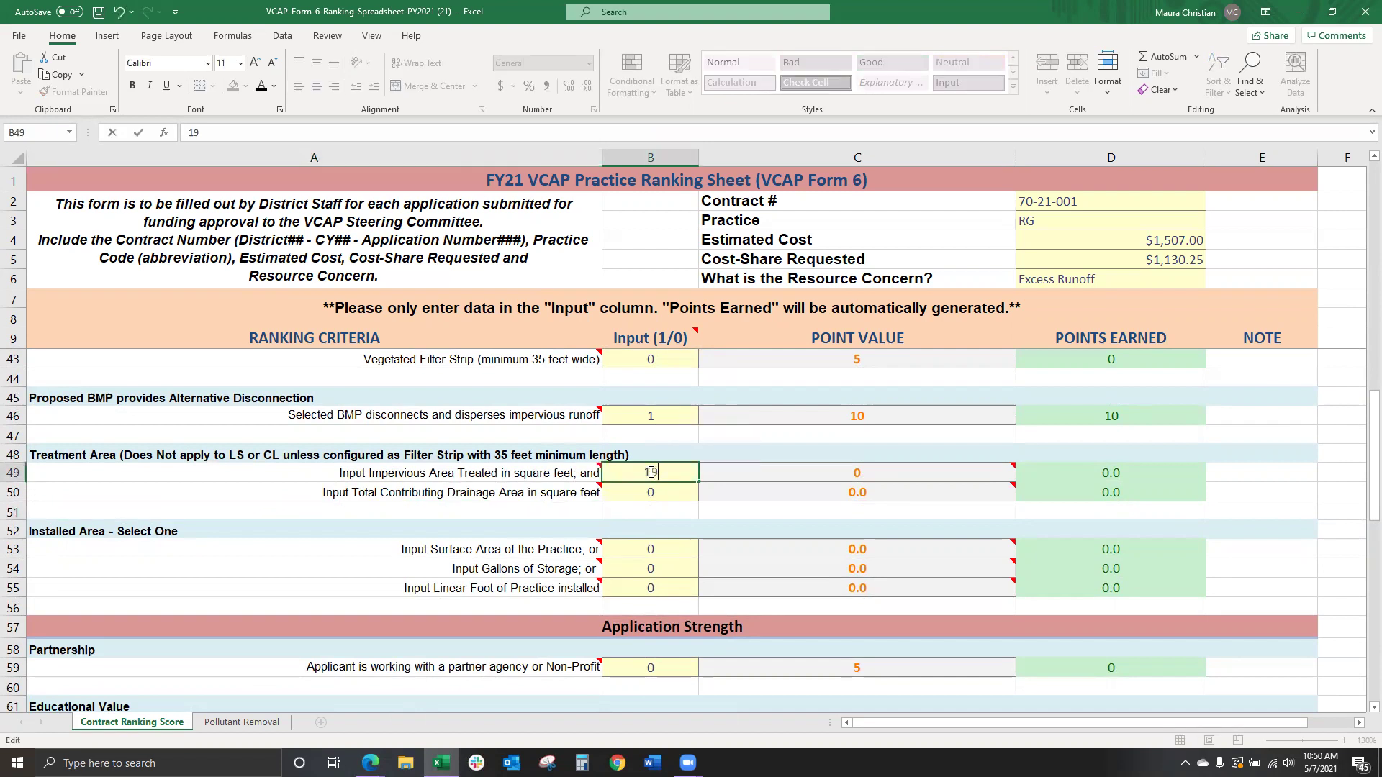
text(36)
- Enter 3886 square feet as the Total Contributing Drainage Area
double_click(659, 495)
drag(659, 494, 647, 490)
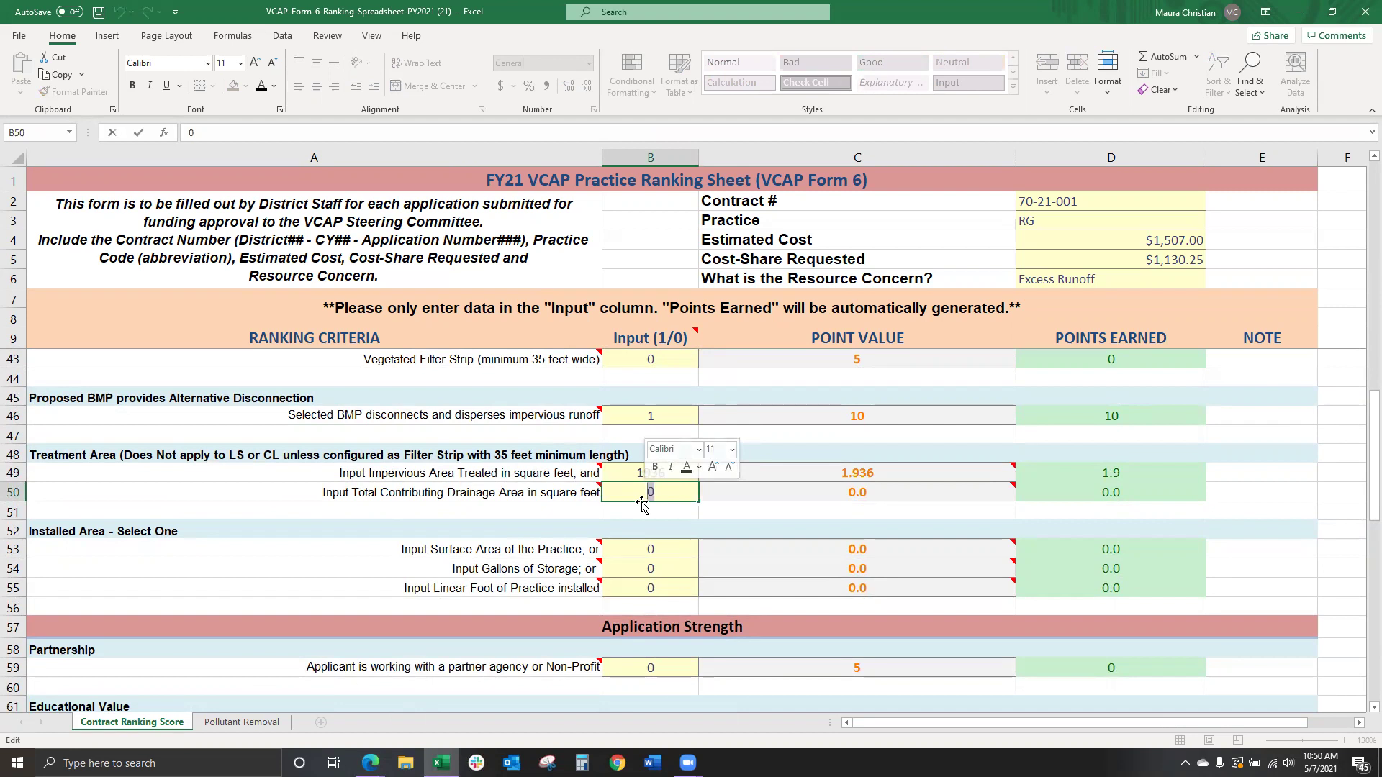
text(388)
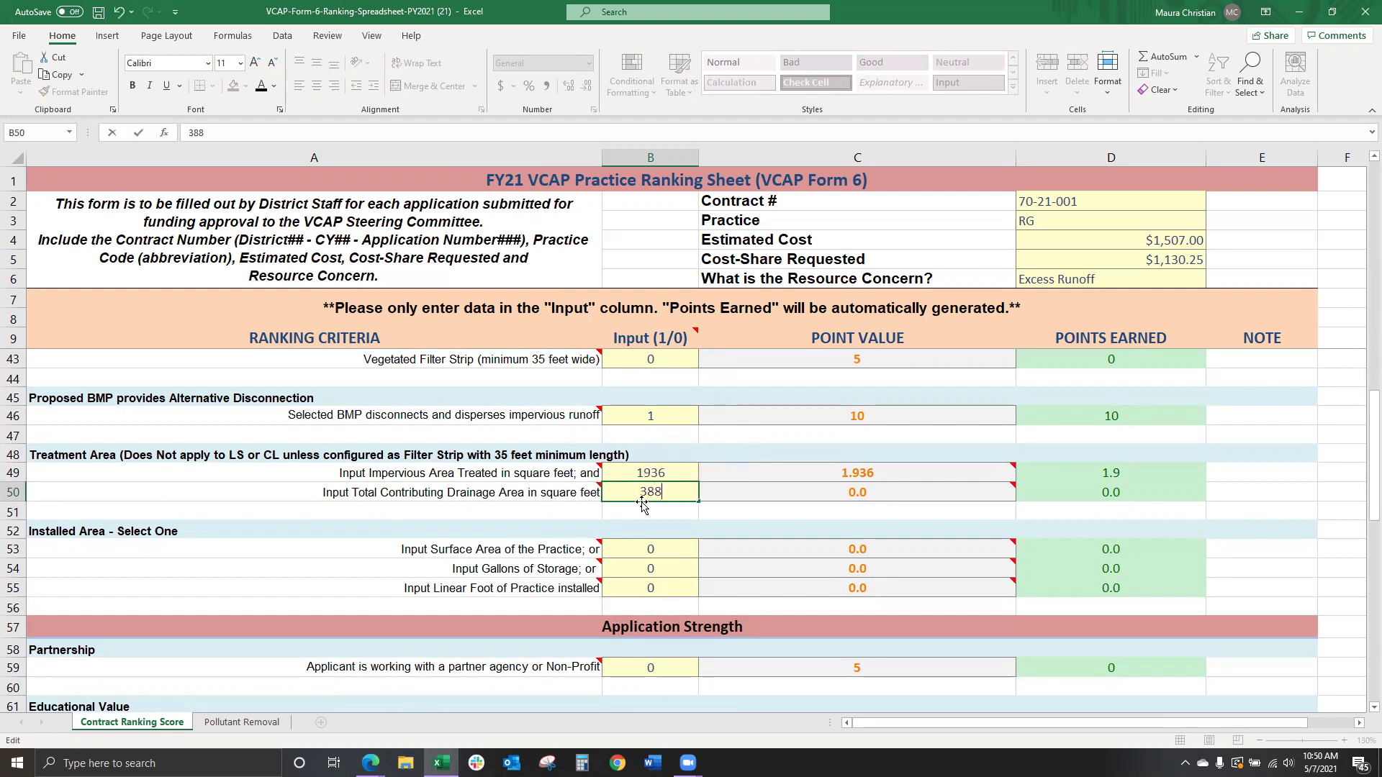
text(6)
key(Return)
click(548, 506)
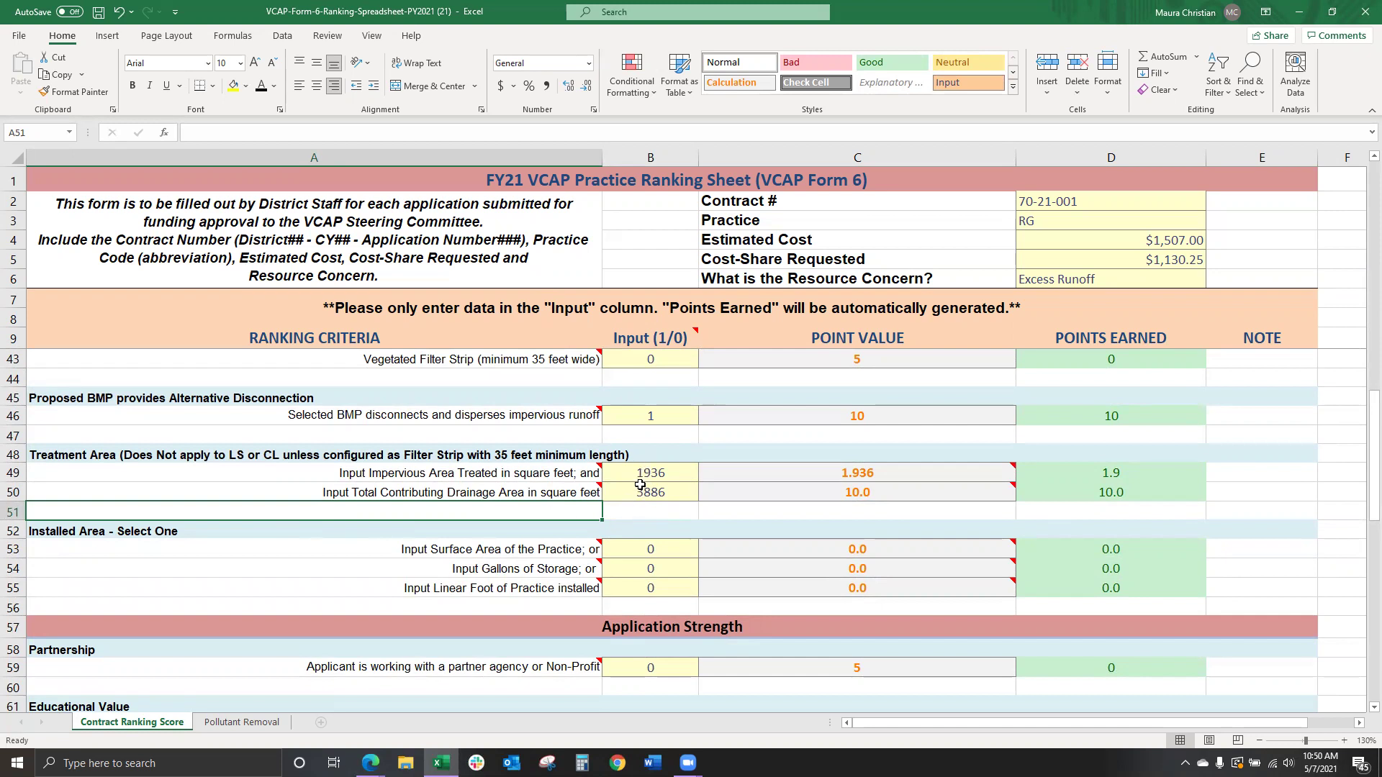
- Read the cell notes of the Installed Area criteria and enter 180 as the Surface Area of the Practice
click(226, 523)
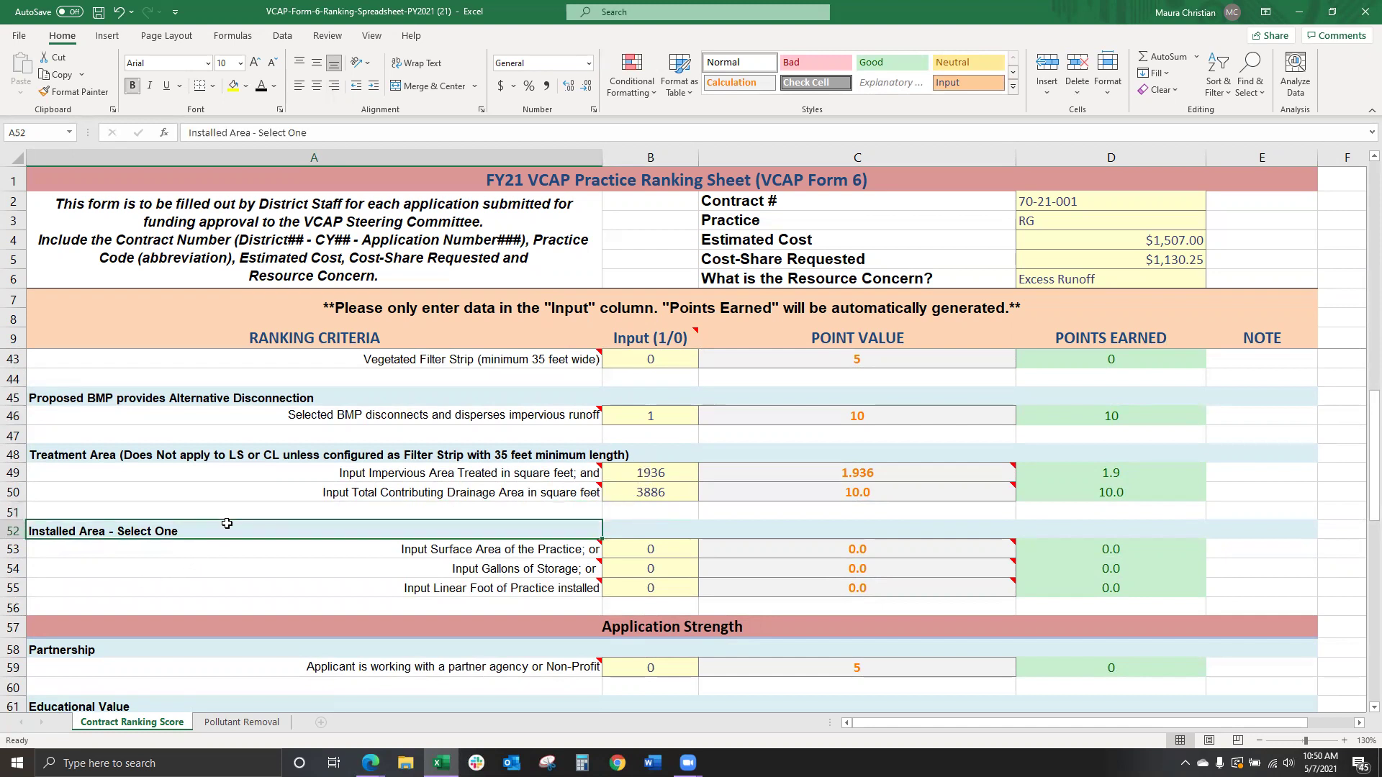
scroll(227, 523, down, 1)
scroll(226, 524, down, 1)
click(534, 494)
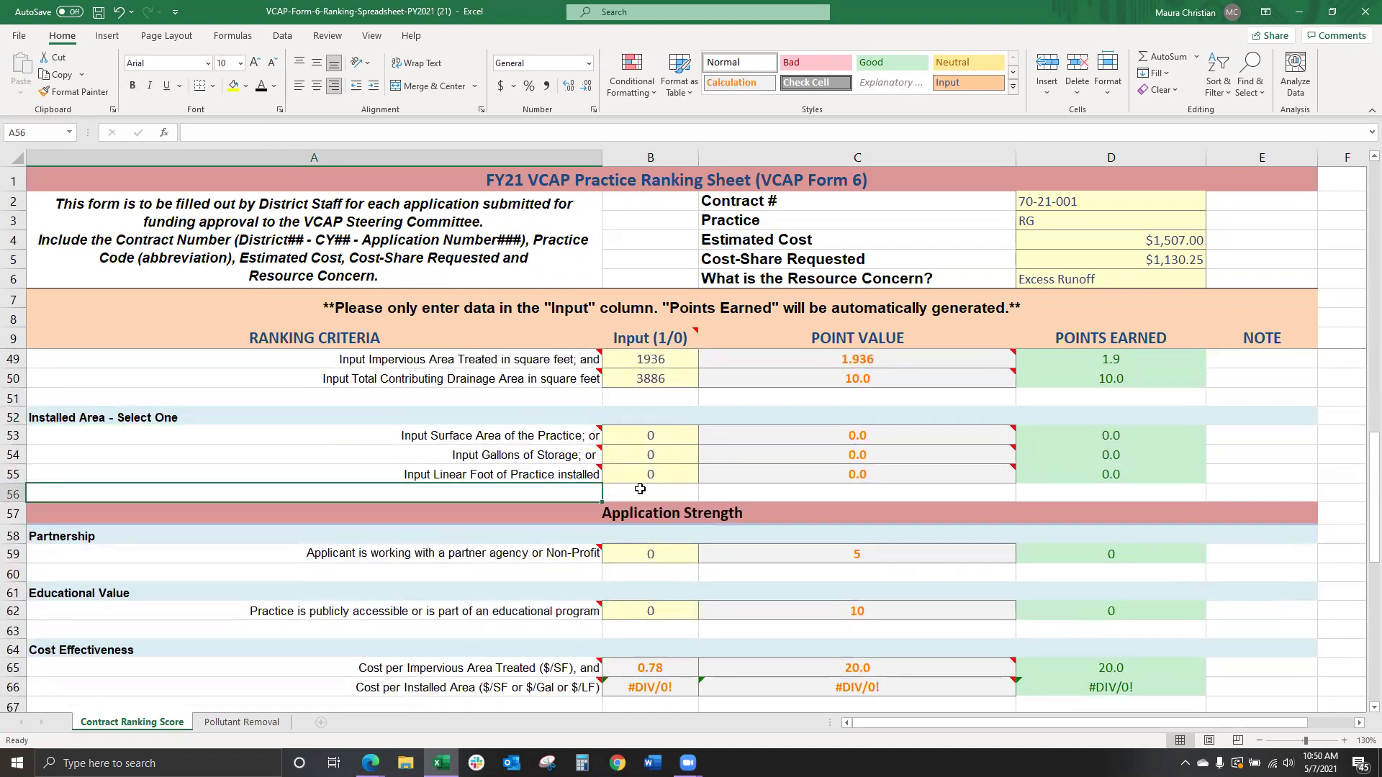
mouse_move(551, 473)
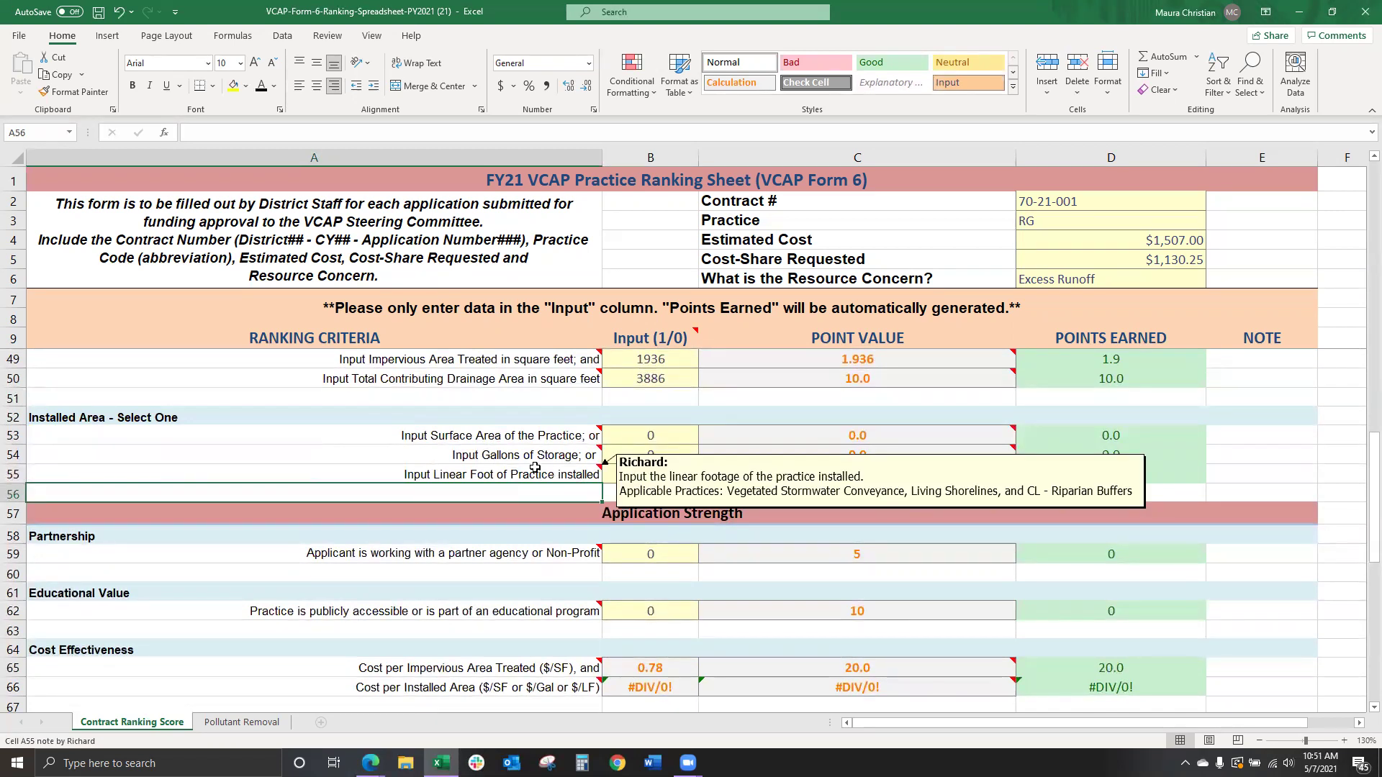
mouse_move(520, 456)
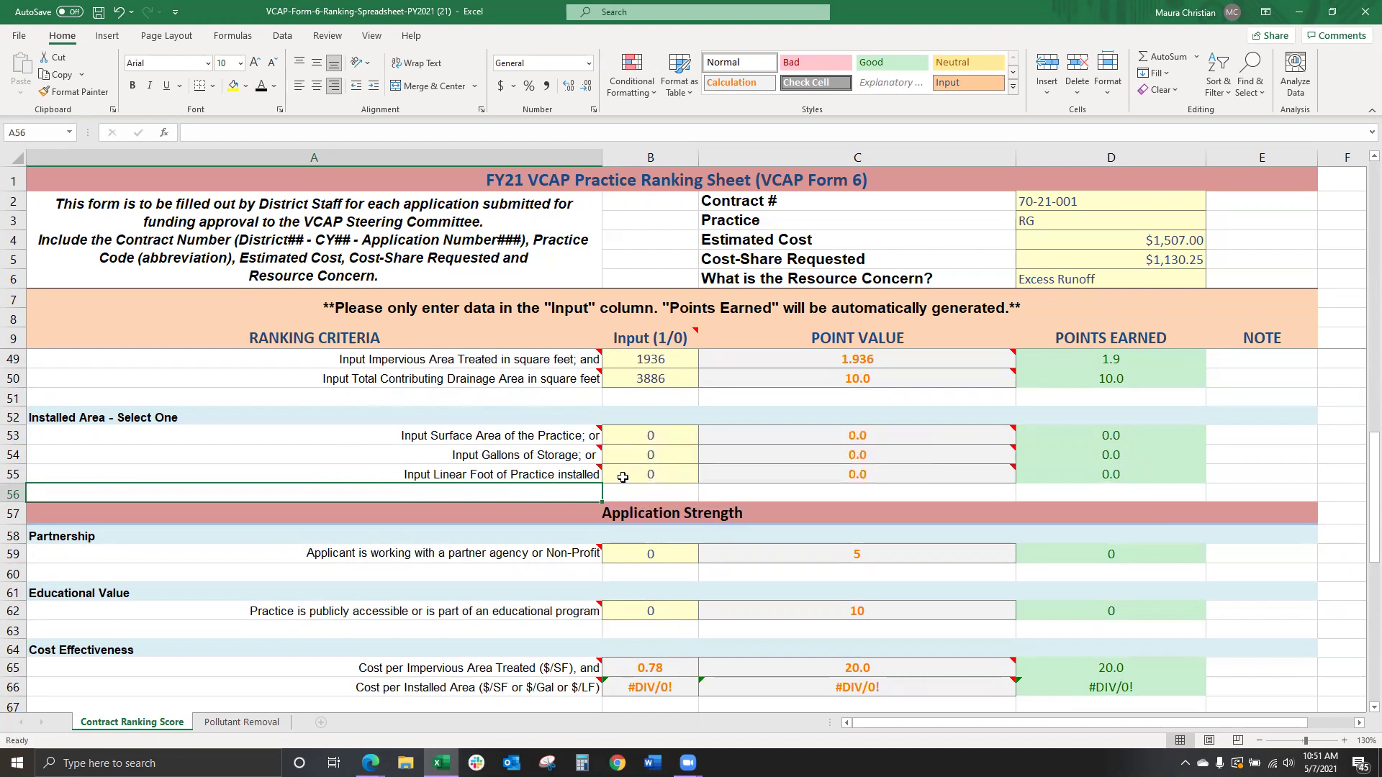
double_click(642, 437)
double_click(643, 437)
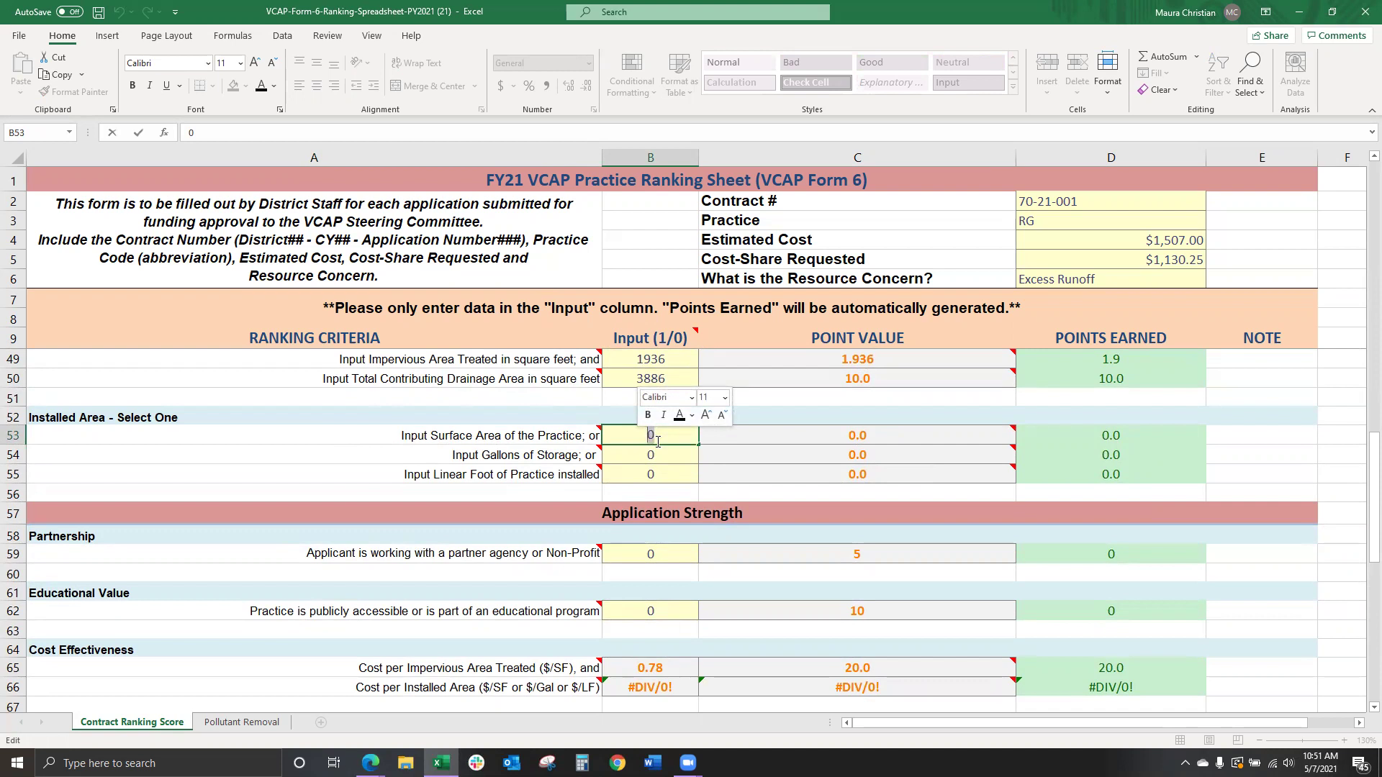
text(180)
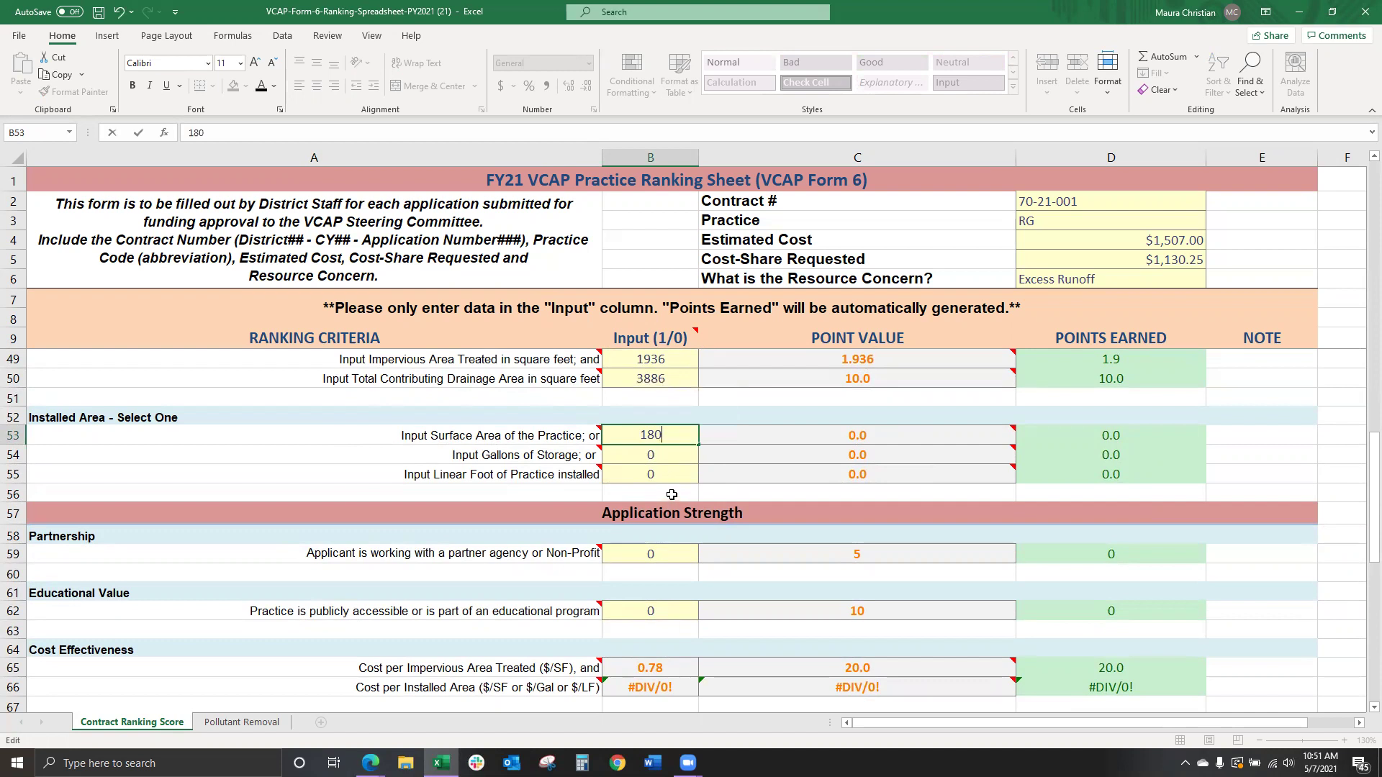
click(682, 492)
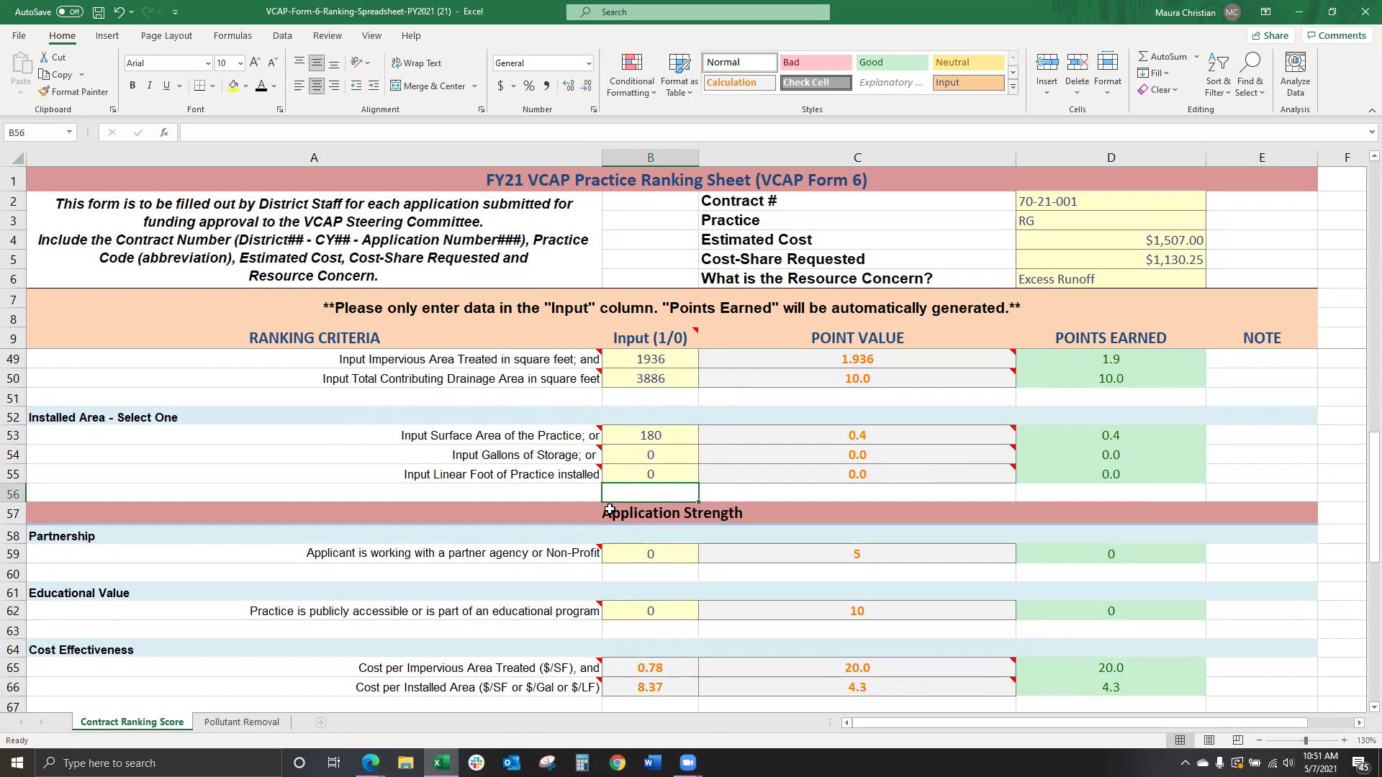
- Examine the Partnership and Educational Value criteria under Application Strength and the note cell for the partner agency or non-profit row
scroll(147, 486, down, 2)
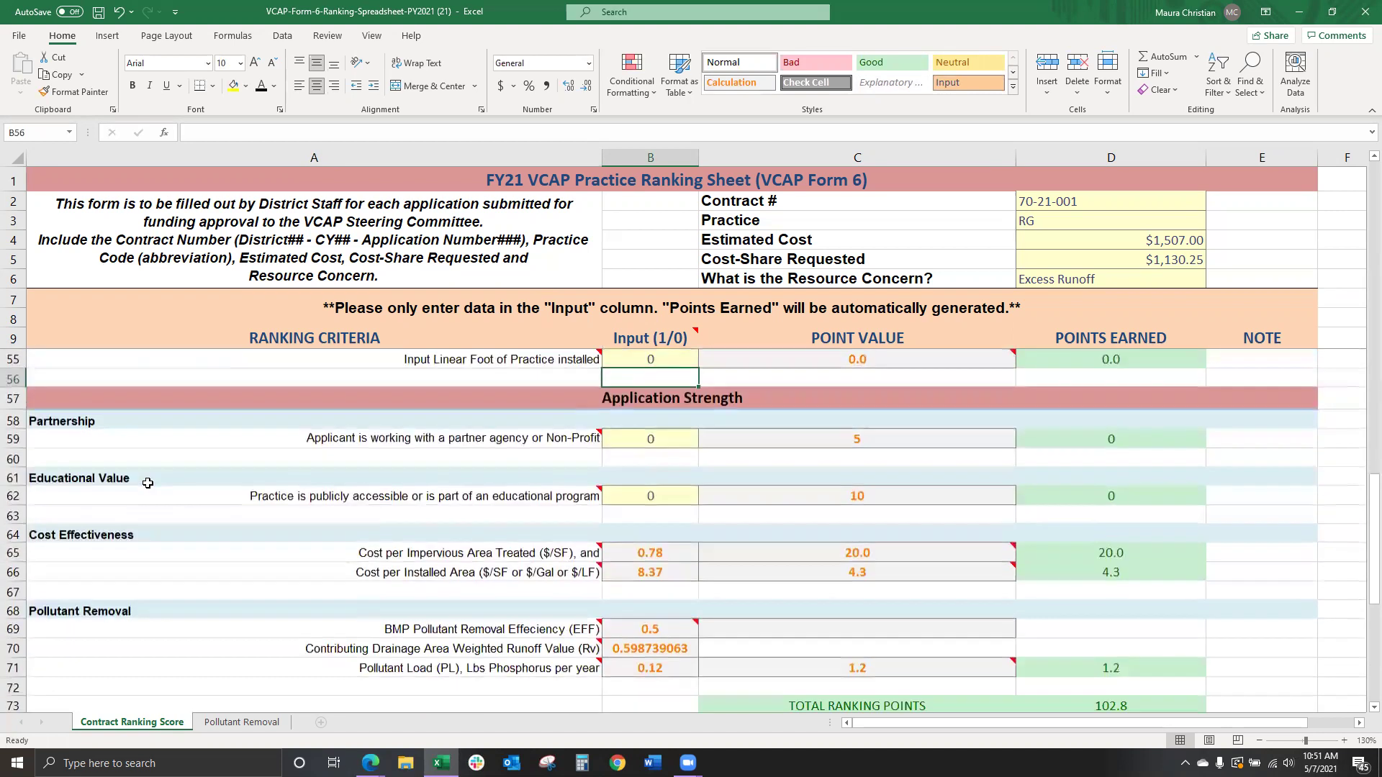
click(162, 422)
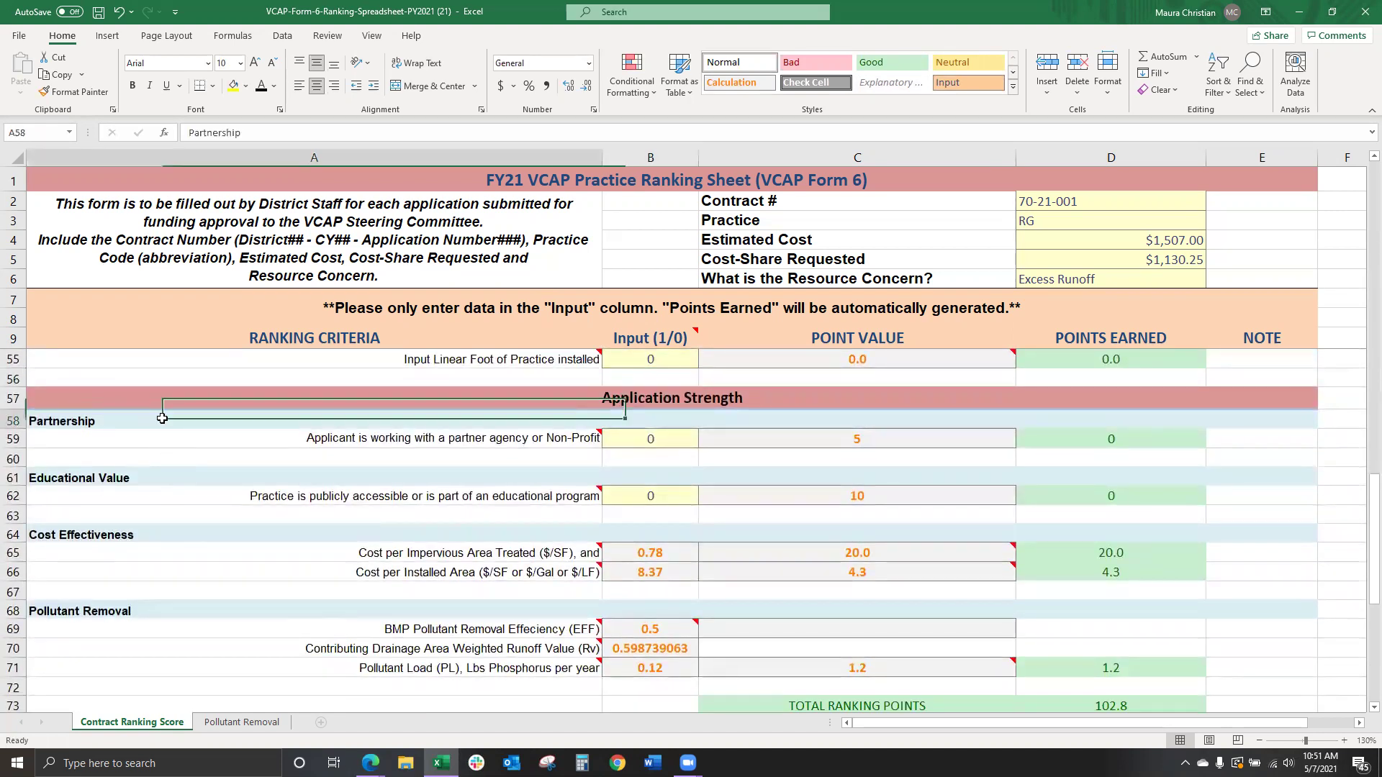
click(149, 490)
click(148, 439)
click(140, 511)
click(143, 424)
click(130, 491)
click(120, 516)
click(130, 458)
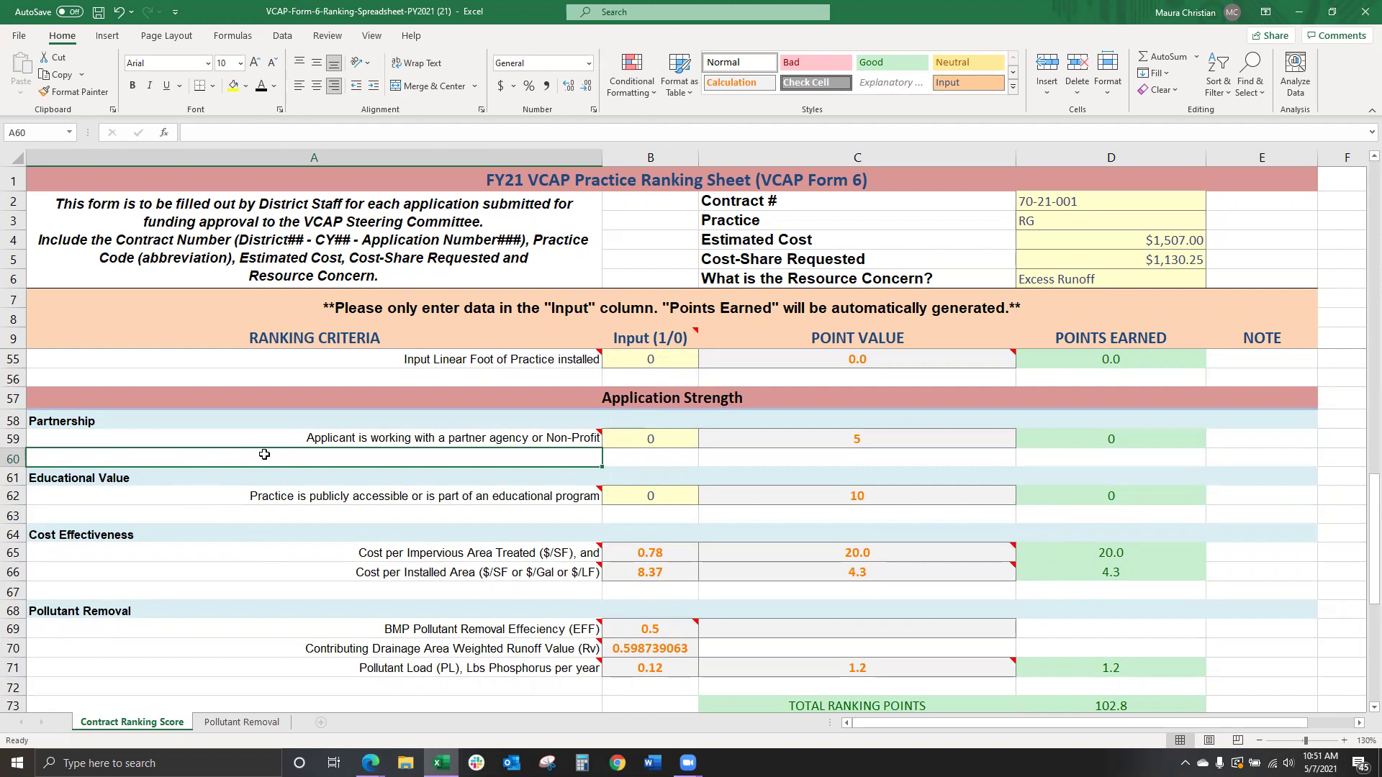
click(487, 510)
click(467, 457)
mouse_move(423, 441)
click(1253, 439)
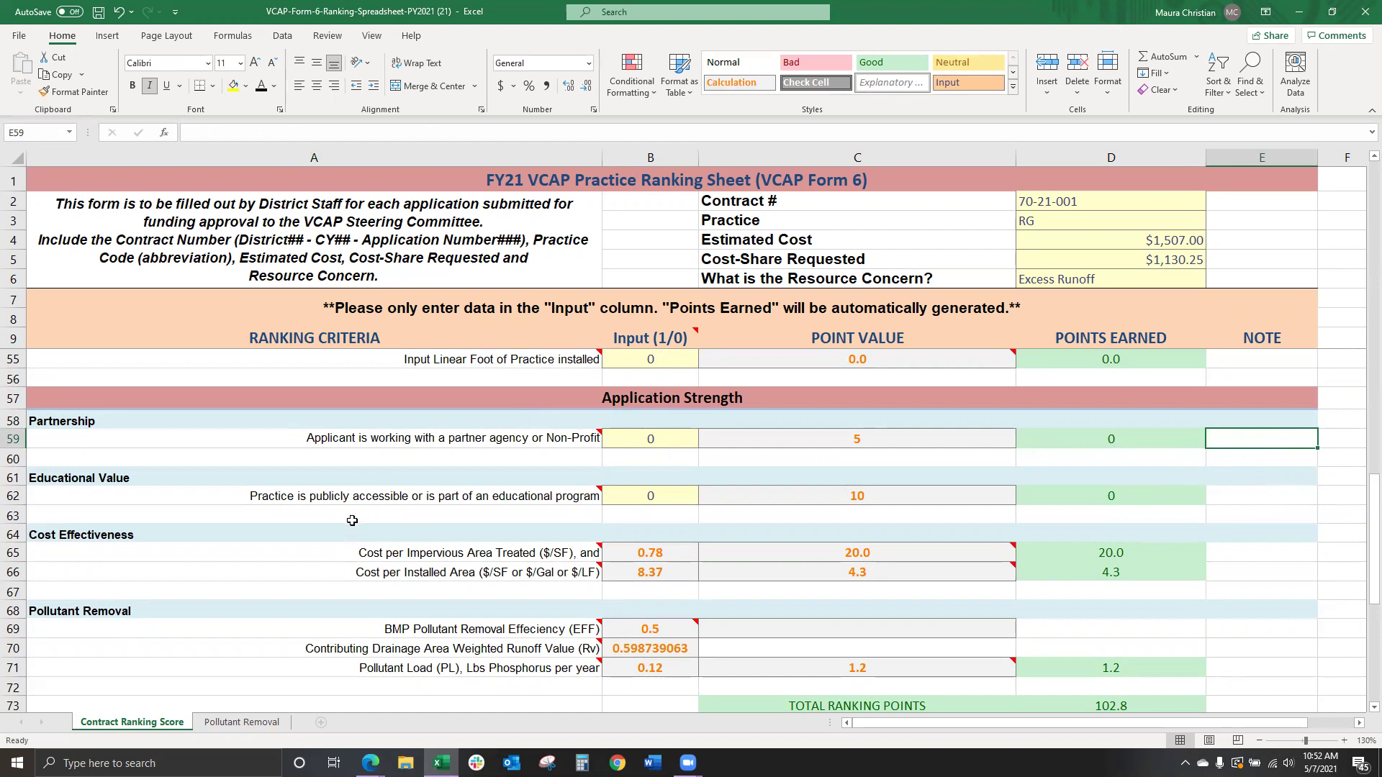
- Read the Educational Value cell note about public accessibility and being part of an educational program
click(352, 520)
click(336, 494)
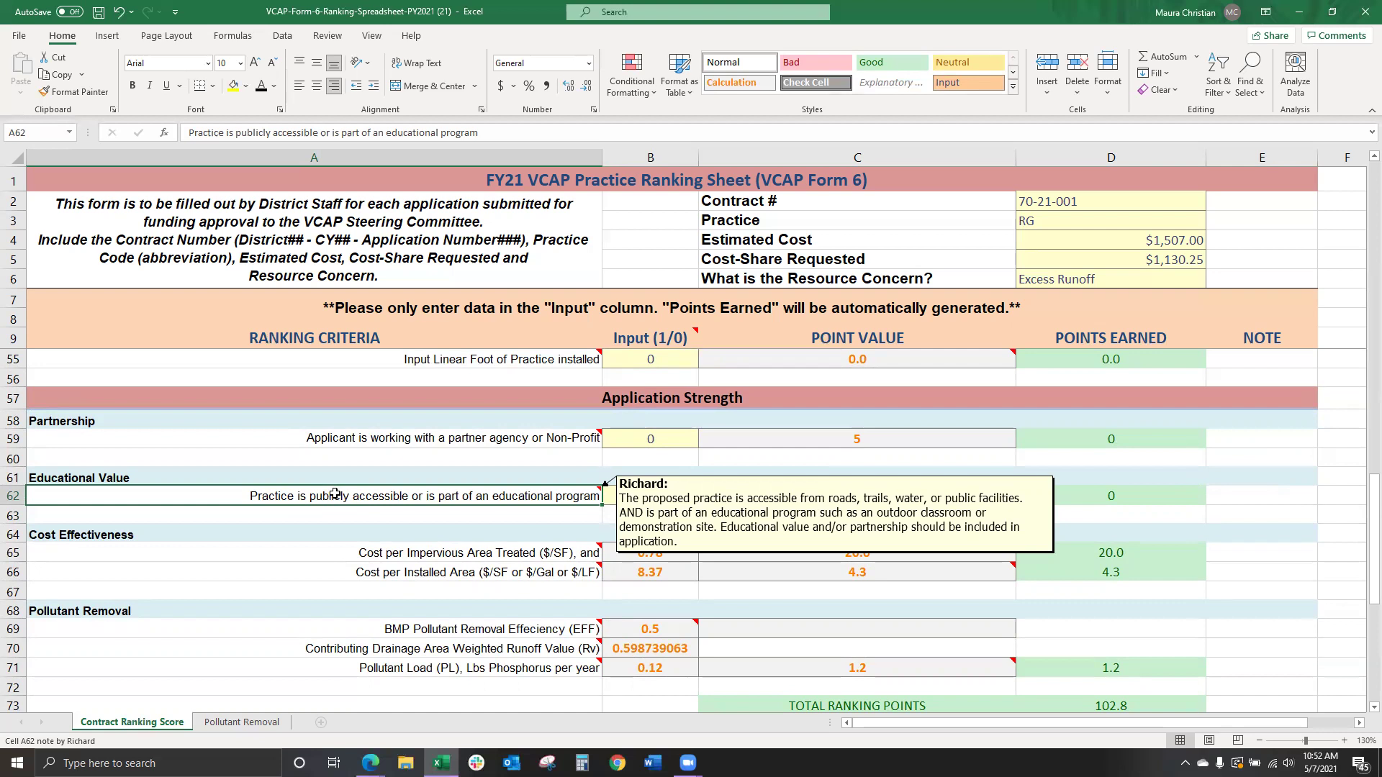
click(333, 516)
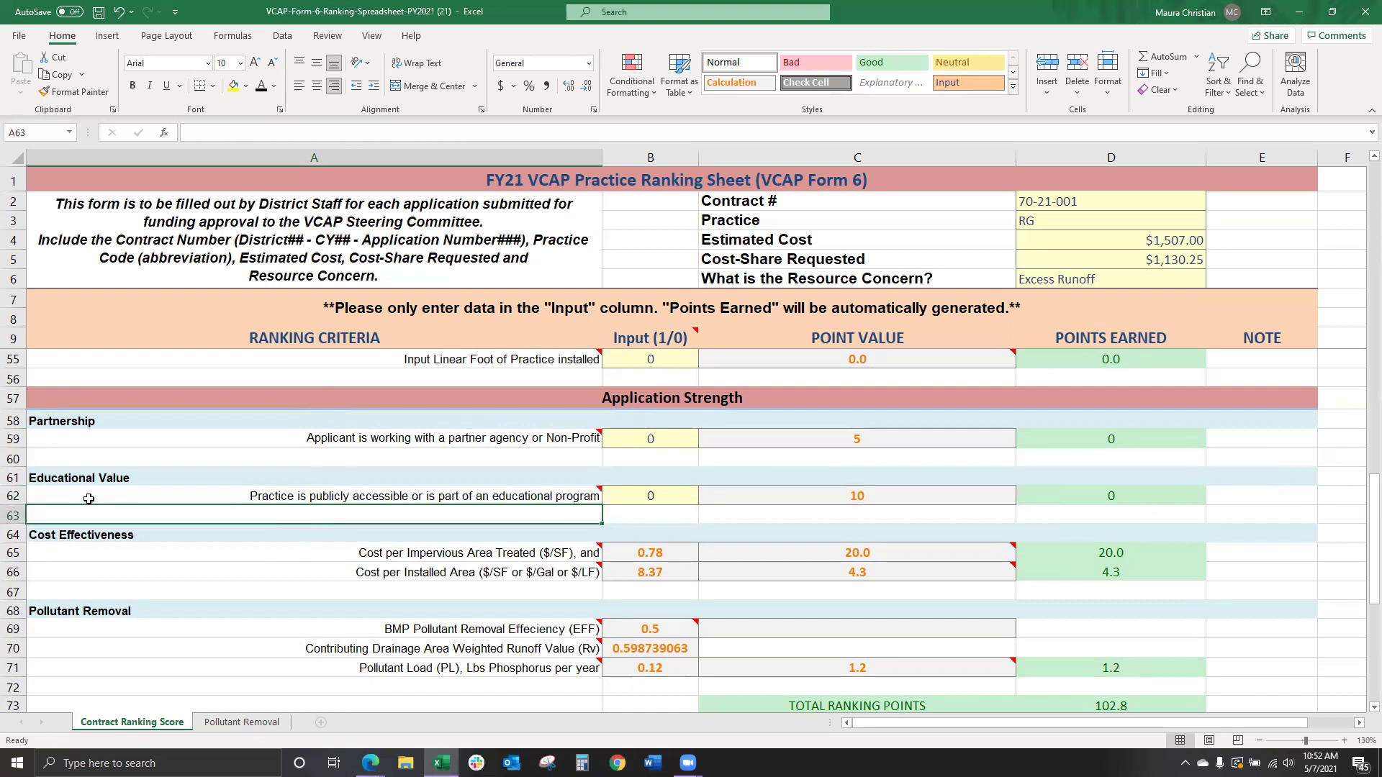
click(72, 457)
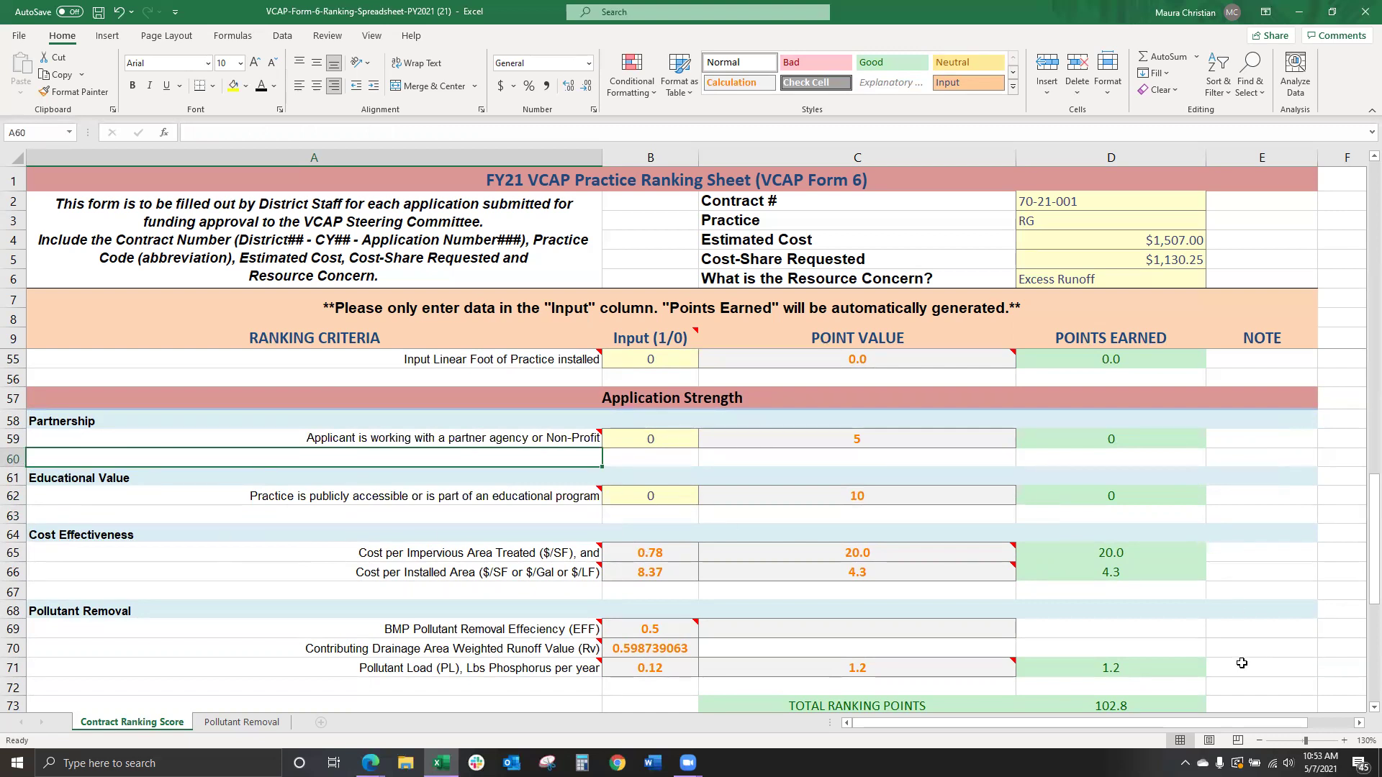
- Review the Cost Effectiveness rows and the Pollutant Removal rows near the end of the ranking sheet
click(1244, 685)
scroll(1238, 683, down, 1)
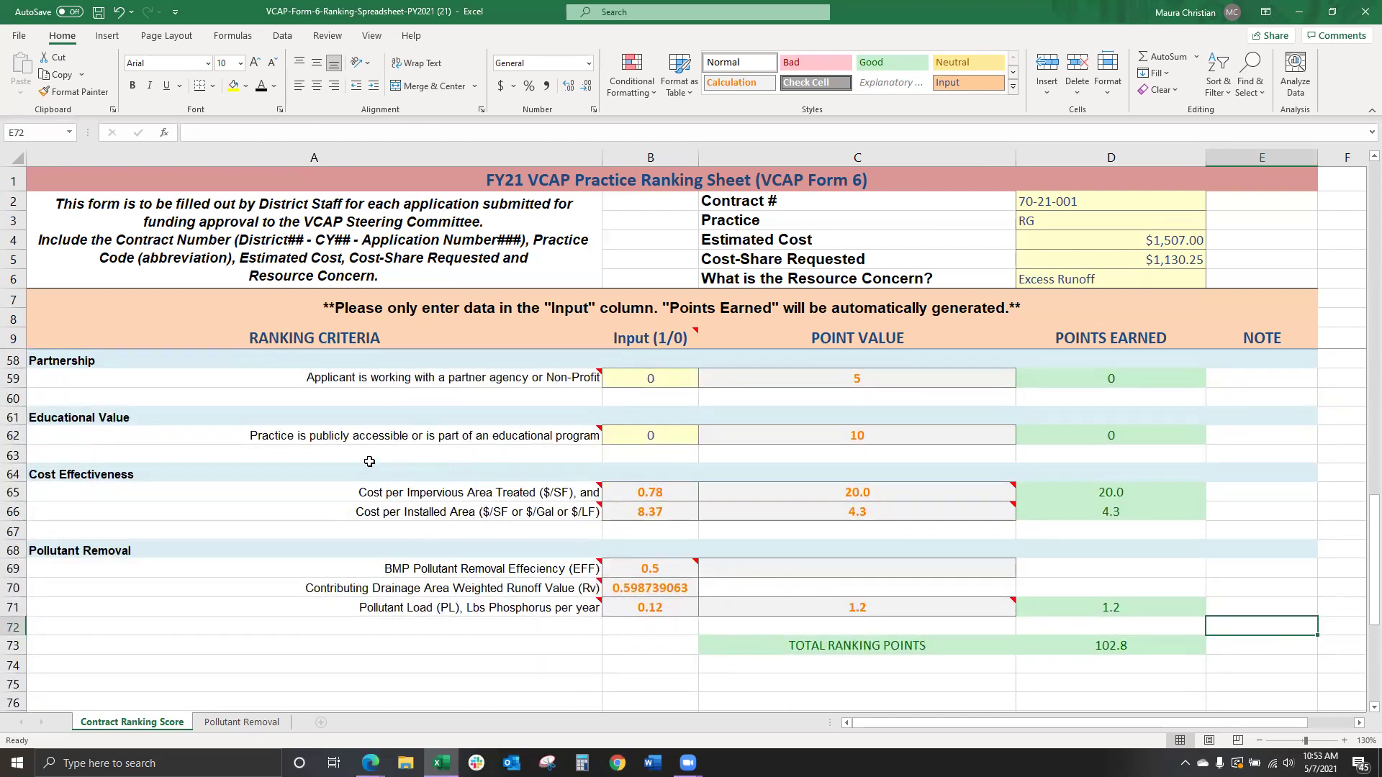
click(11, 492)
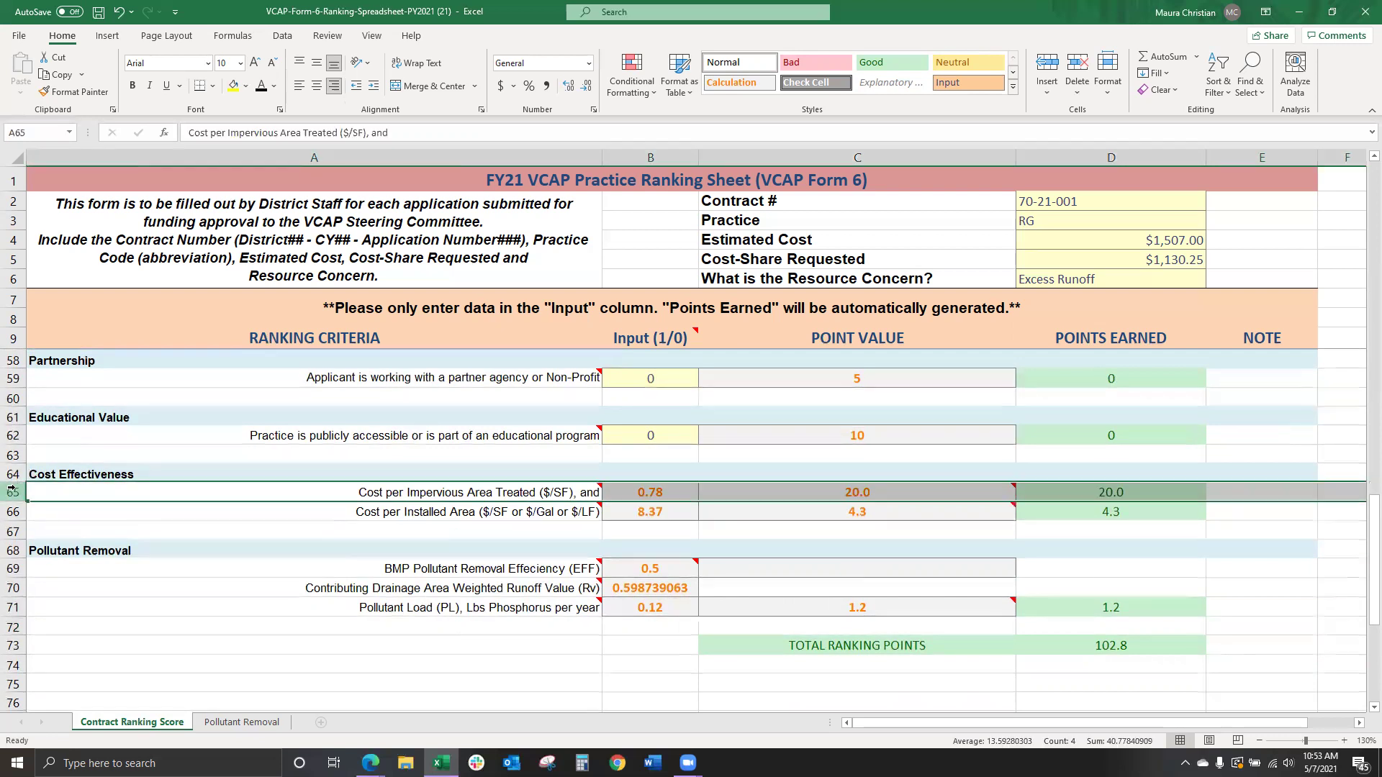
click(358, 547)
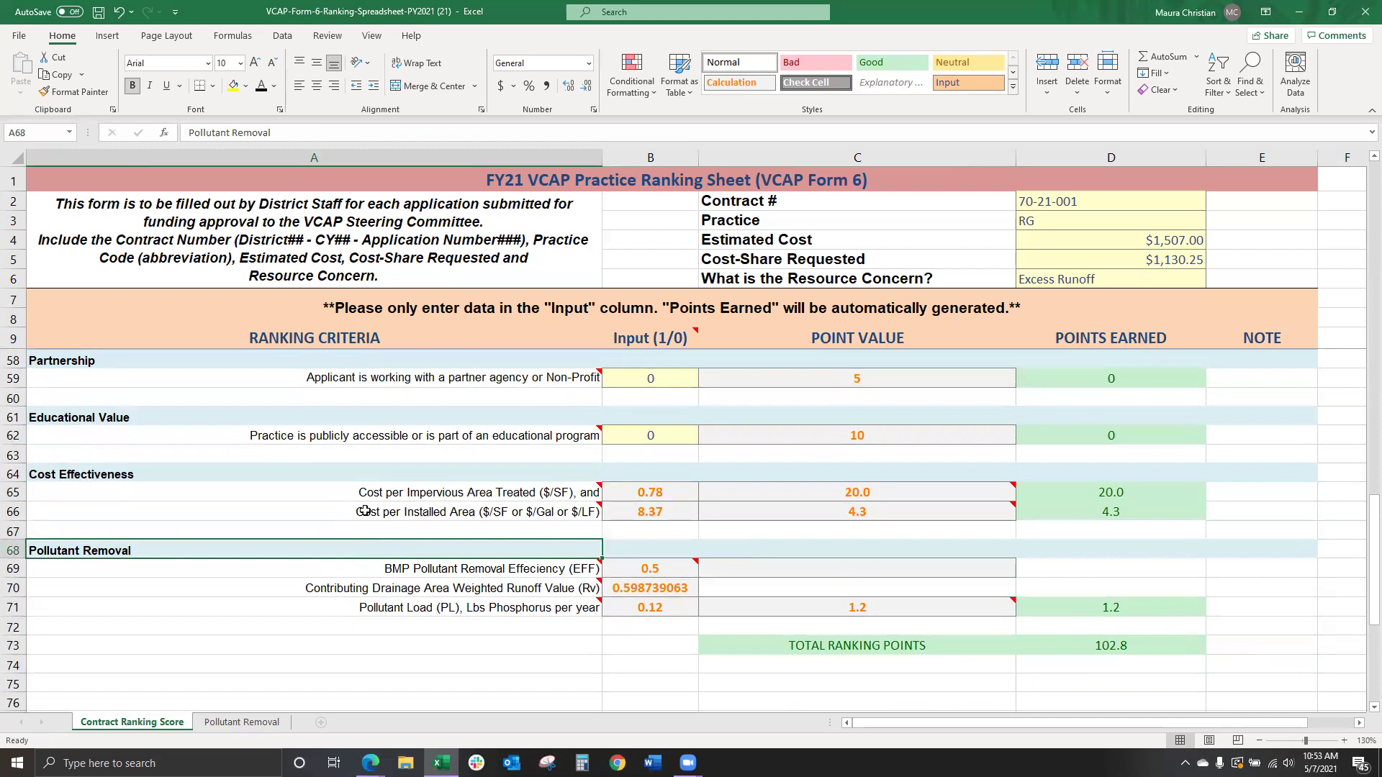
click(446, 531)
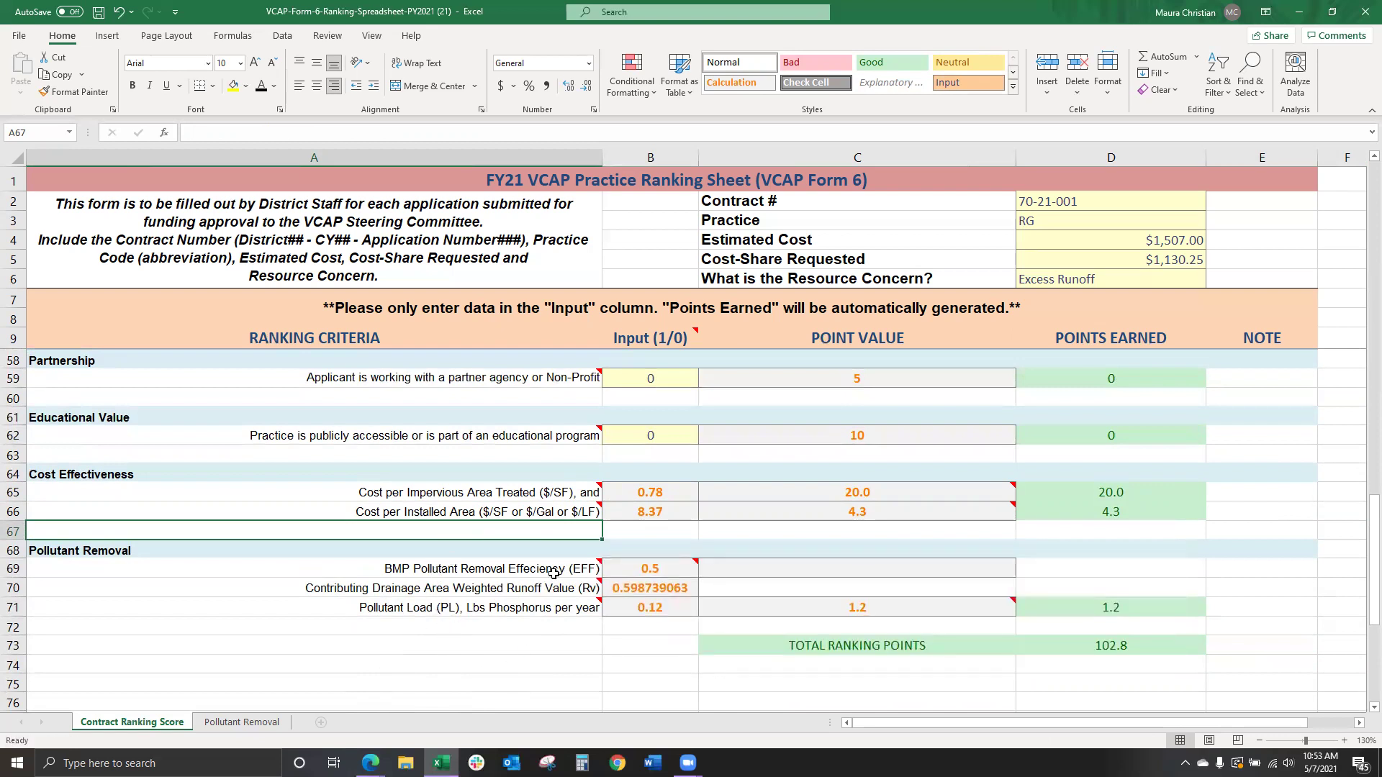
- Check the Total Ranking Points cell and its formula at the end of the ranking sheet
click(1163, 647)
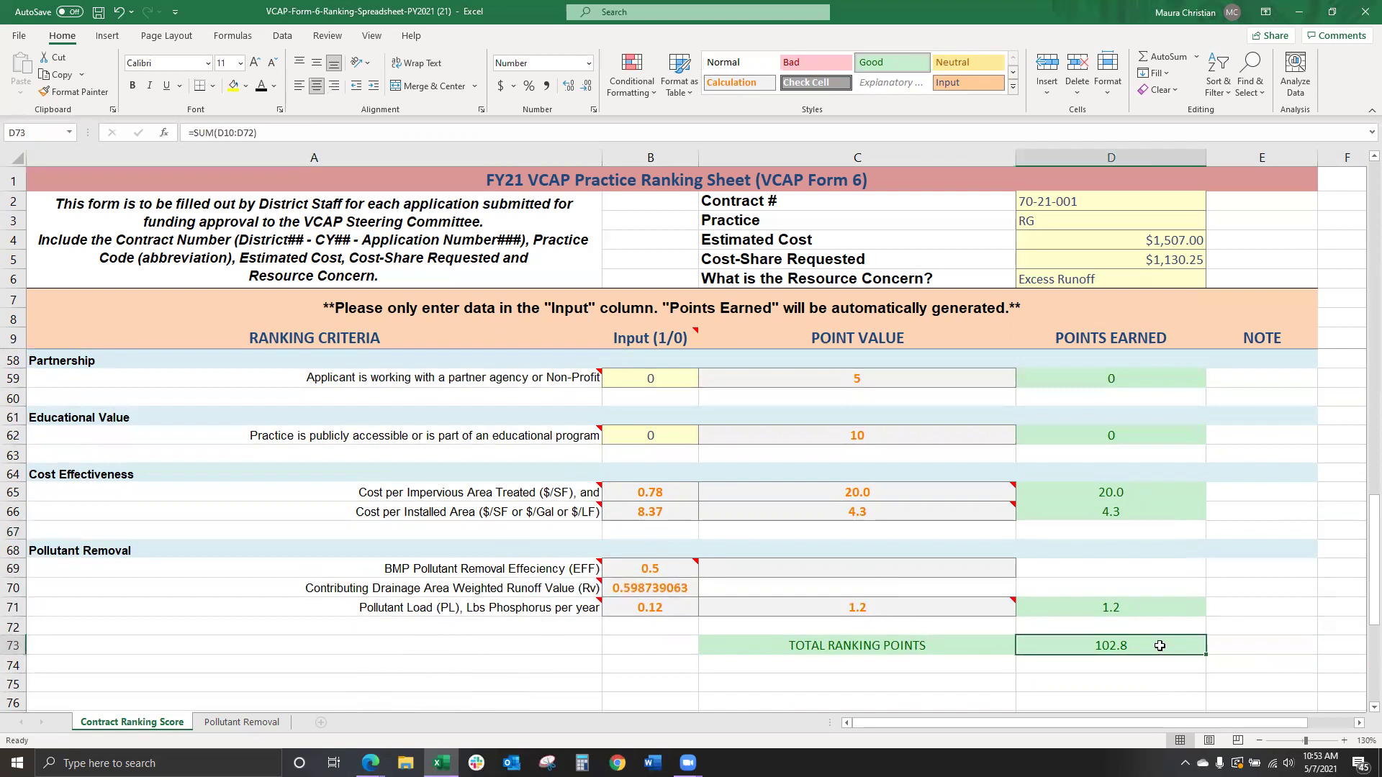
click(1101, 674)
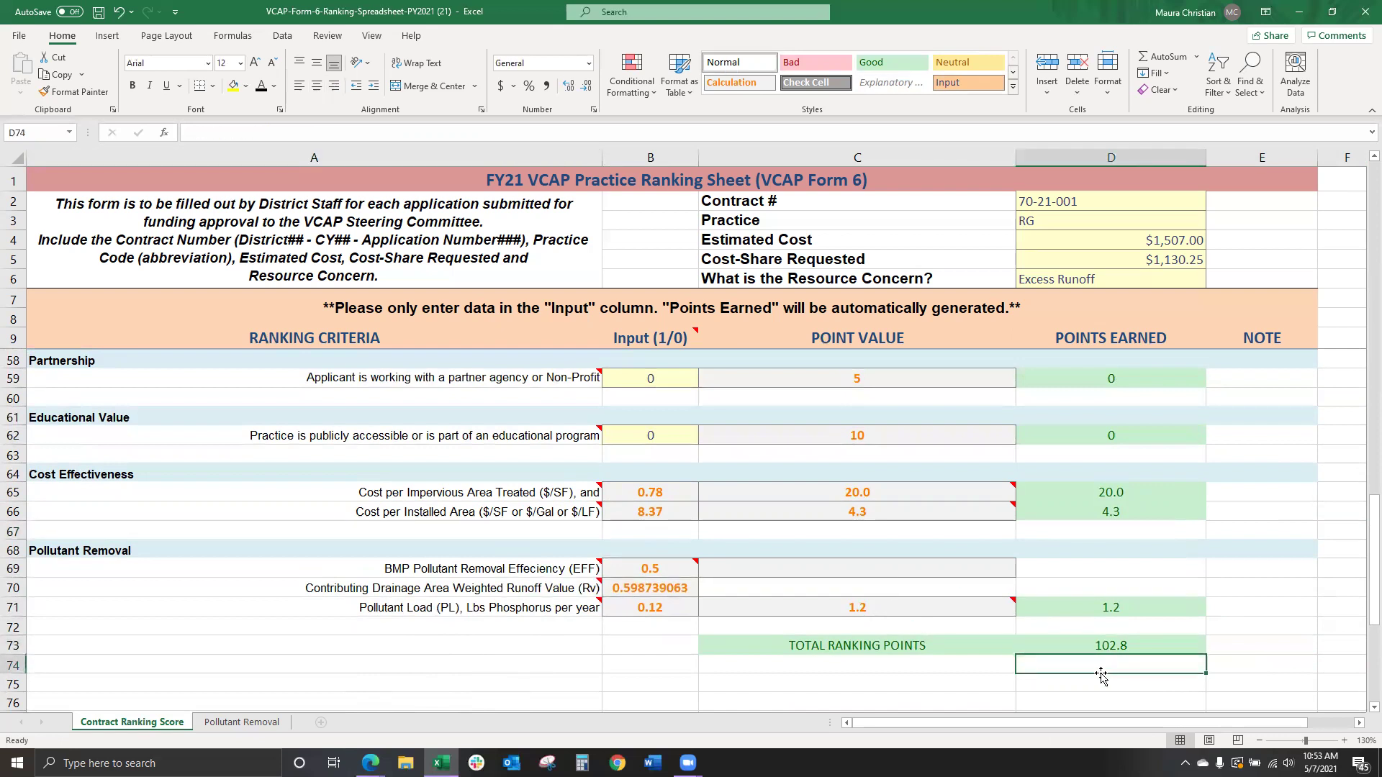
click(1103, 709)
click(1065, 668)
click(950, 668)
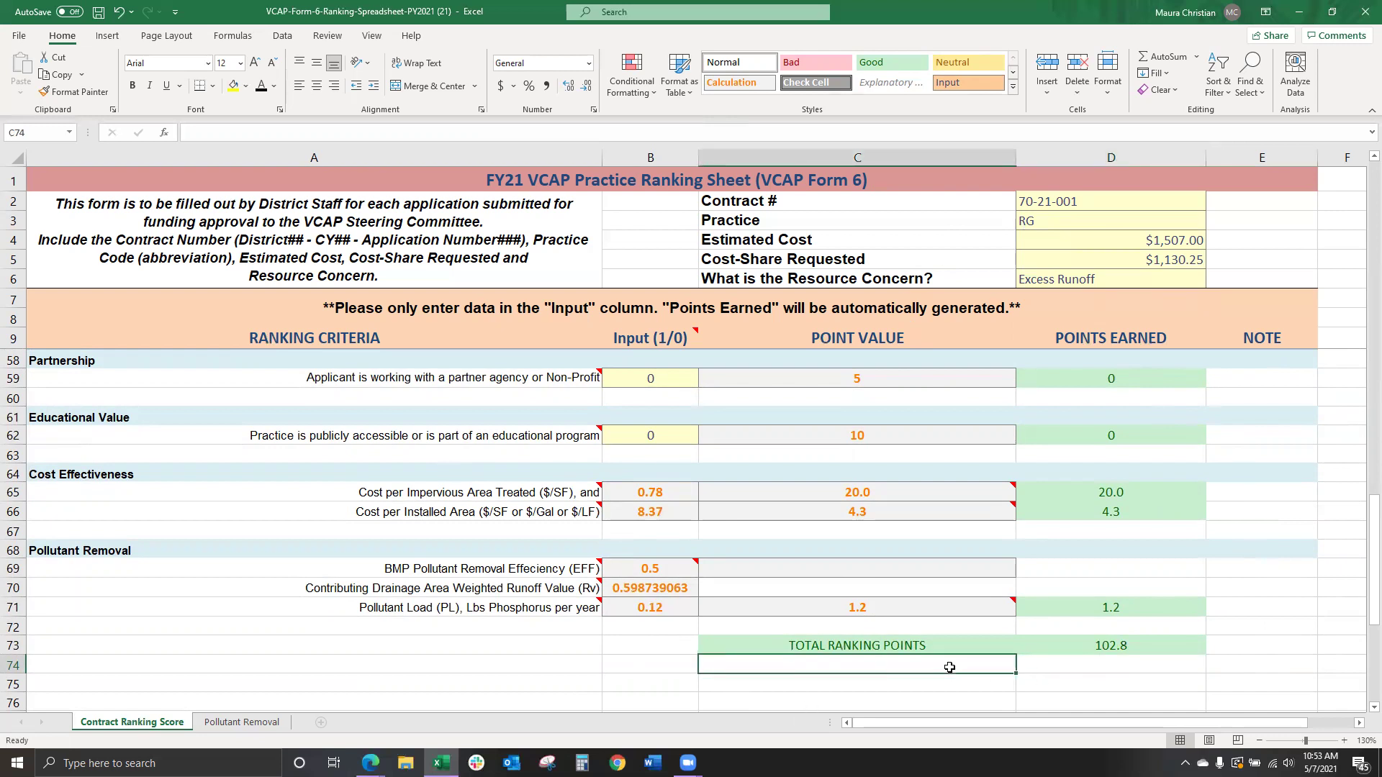